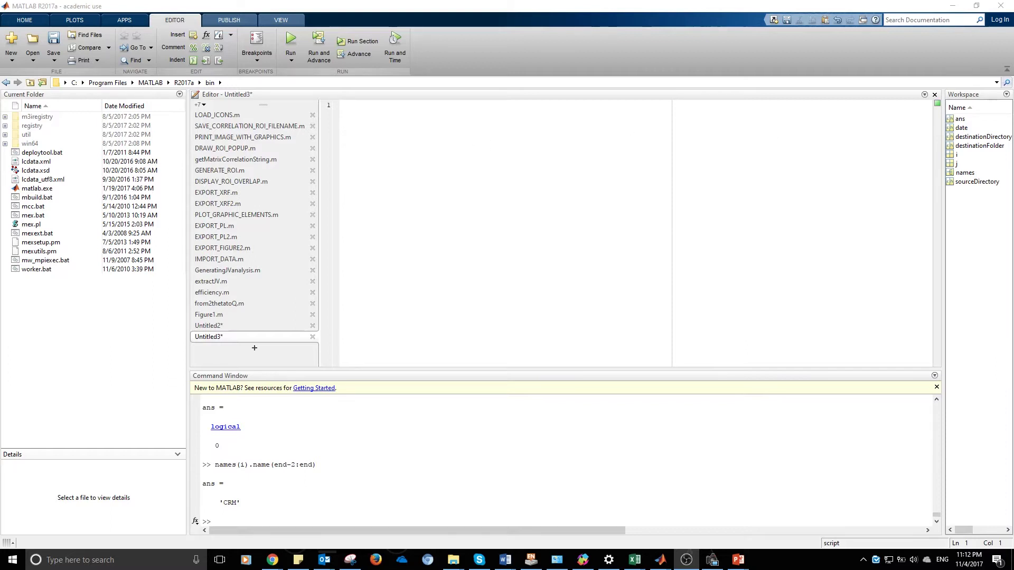
Step: Define sourceDirectory as 'O:\Olive\RAW\', destinationFolder as 'O:\Olive\ProxyRenamed\' with their comments, and names = dir(sourceDirectory); in the script, and run these lines
{"action": "key", "text": "alt+Tab"}
{"action": "type", "text": "sourceDirectory = 'O:\\Olive\\RAW\\'; % contains proxyes and RAW destinationFolder = 'O:\\Olive\\ProxyRenamed\\'; % will contain renamed proxyes"}
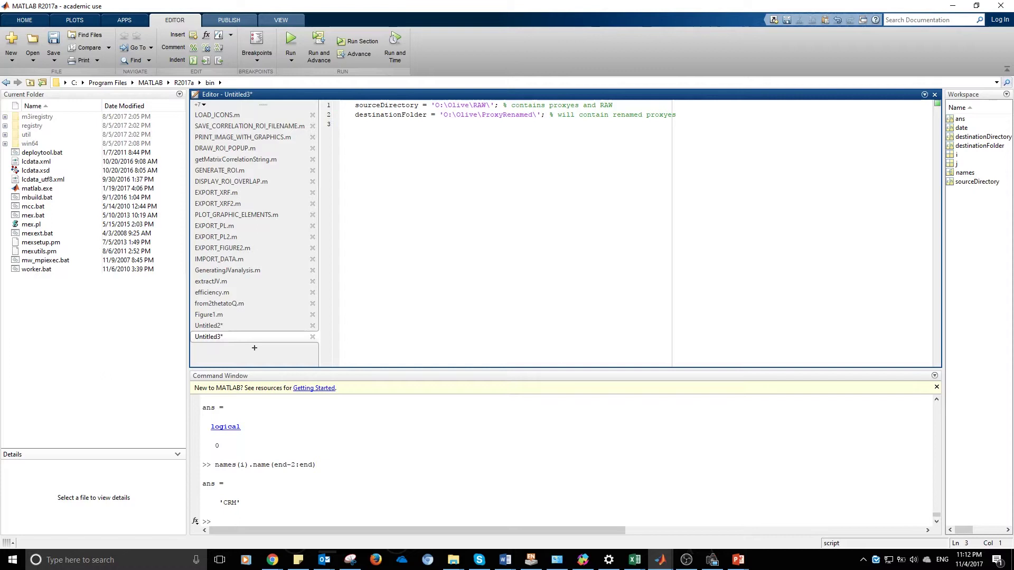
{"action": "type", "text": "names = dir(sourceDirectory);"}
{"action": "key", "text": "shift+Up"}
{"action": "key", "text": "shift+Up"}
{"action": "key", "text": "shift+Up"}
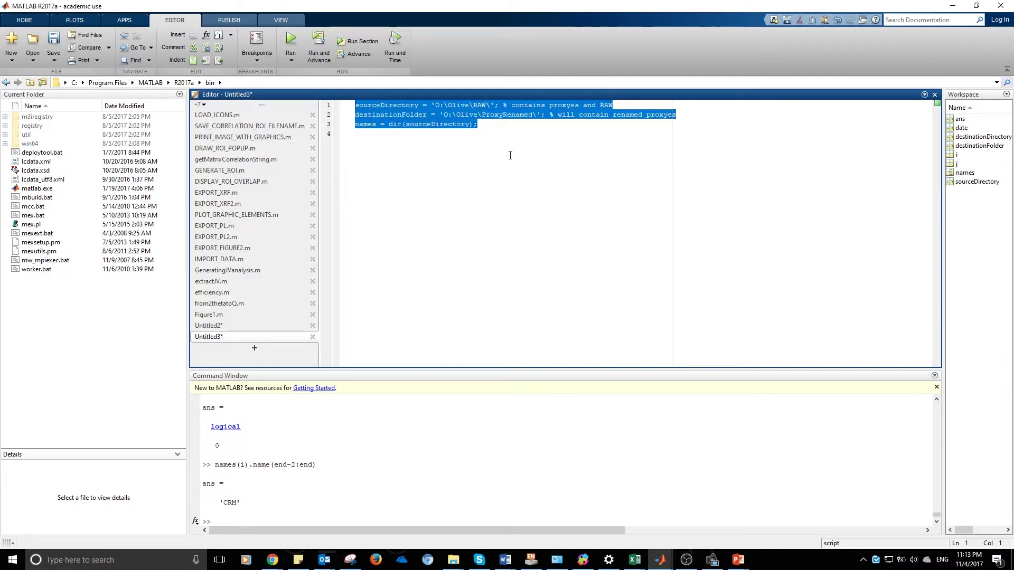
{"action": "key", "text": "F9"}
Step: Evaluate only the names variable from line 3 to inspect its structure fields
{"action": "left_click", "coordinate": [380, 125]}
{"action": "left_click_drag", "start_coordinate": [380, 124], "coordinate": [332, 132]}
{"action": "key", "text": "F9"}
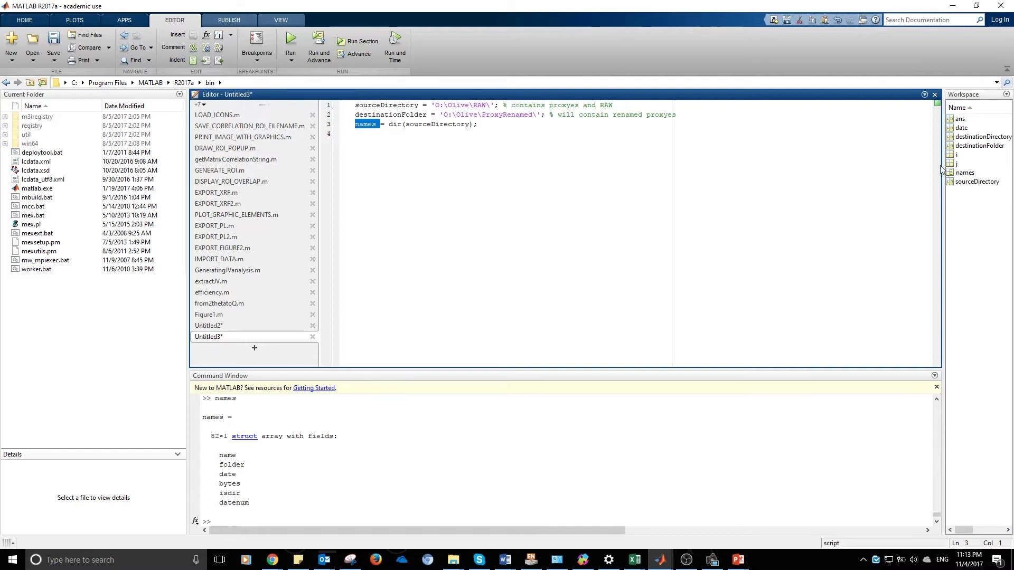
Step: Add a loop for i = 3 : numel(names) containing if isequal(names(i).name(end-2:end), 'CRM'), and evaluate that condition
{"action": "key", "text": "alt+Tab"}
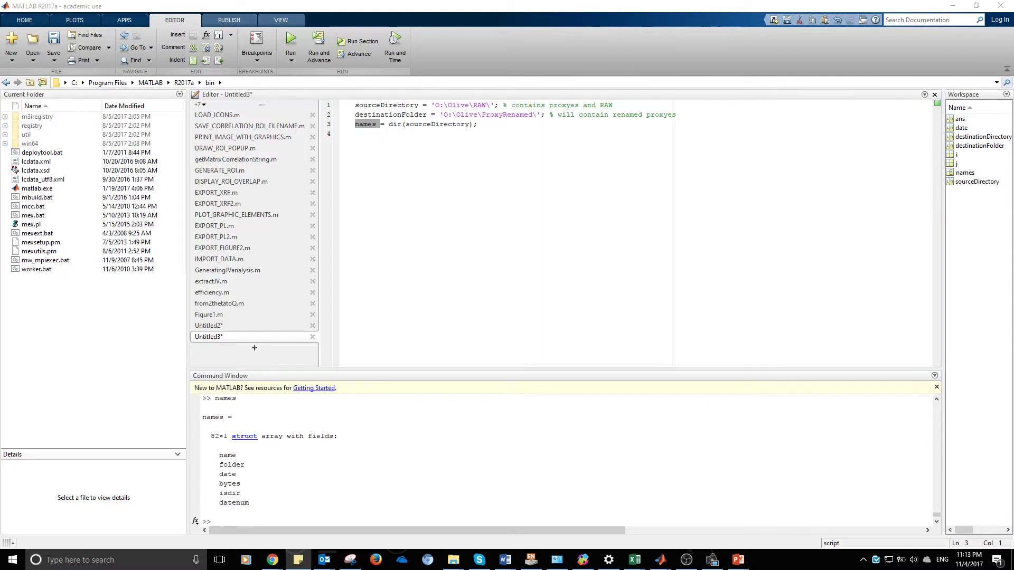
{"action": "left_click", "coordinate": [410, 150]}
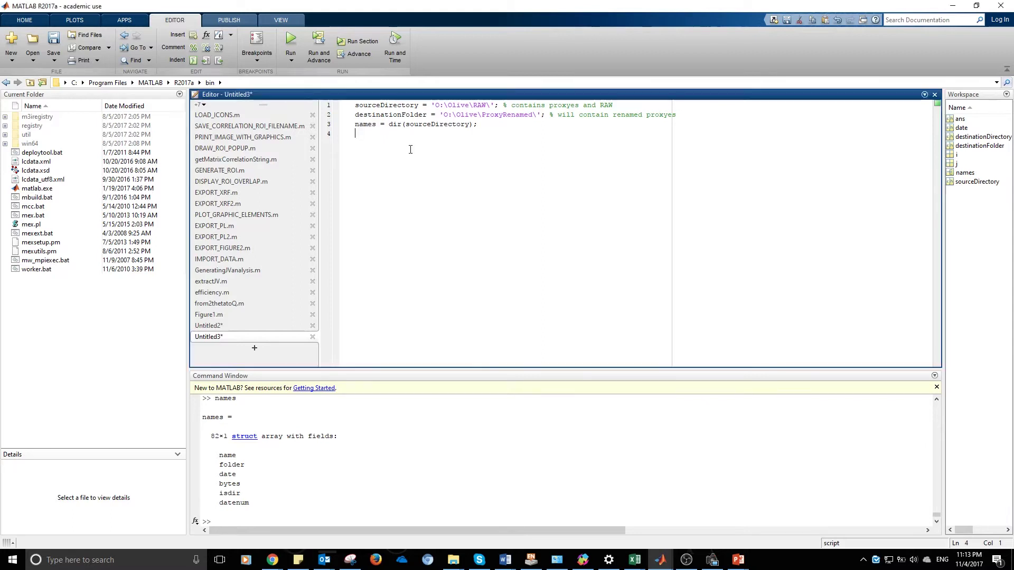
{"action": "type", "text": "for i = 3 : numel(names)    end"}
{"action": "key", "text": "alt+Tab"}
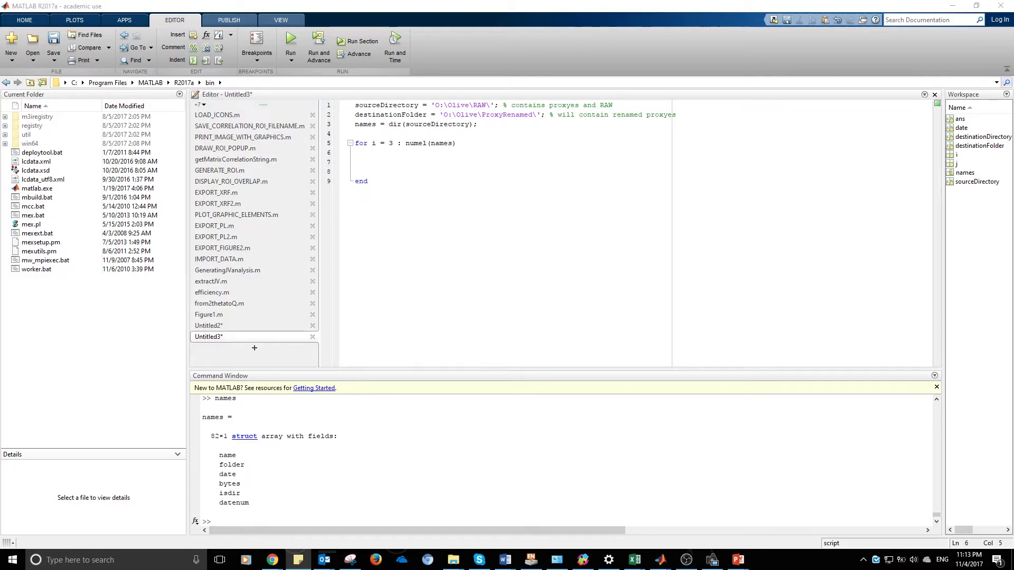
{"action": "key", "text": "alt+Tab"}
{"action": "type", "text": "if isequal(names(i).name(end-2:end), 'CRM')  end"}
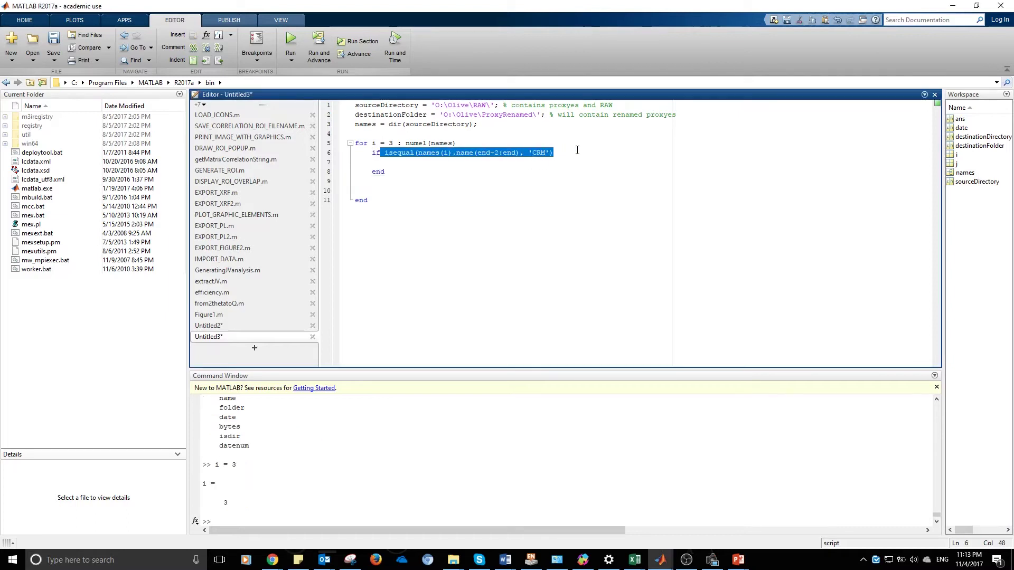
{"action": "key", "text": "F9"}
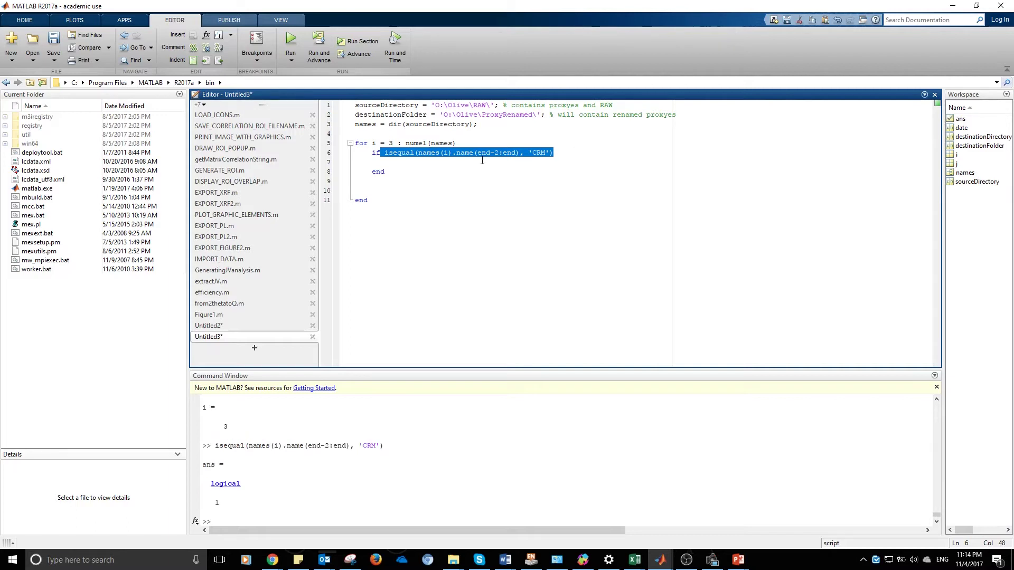
Step: Insert date = names(i).date; inside the CRM if block and evaluate the assignment
{"action": "left_click", "coordinate": [480, 162]}
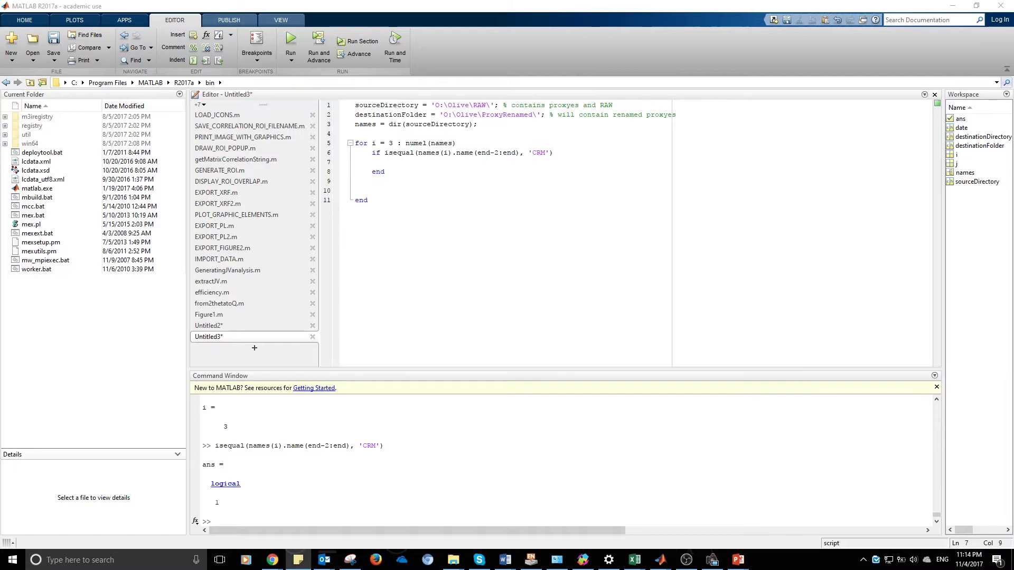
{"action": "left_click", "coordinate": [395, 165]}
{"action": "type", "text": "date = names(i).date;"}
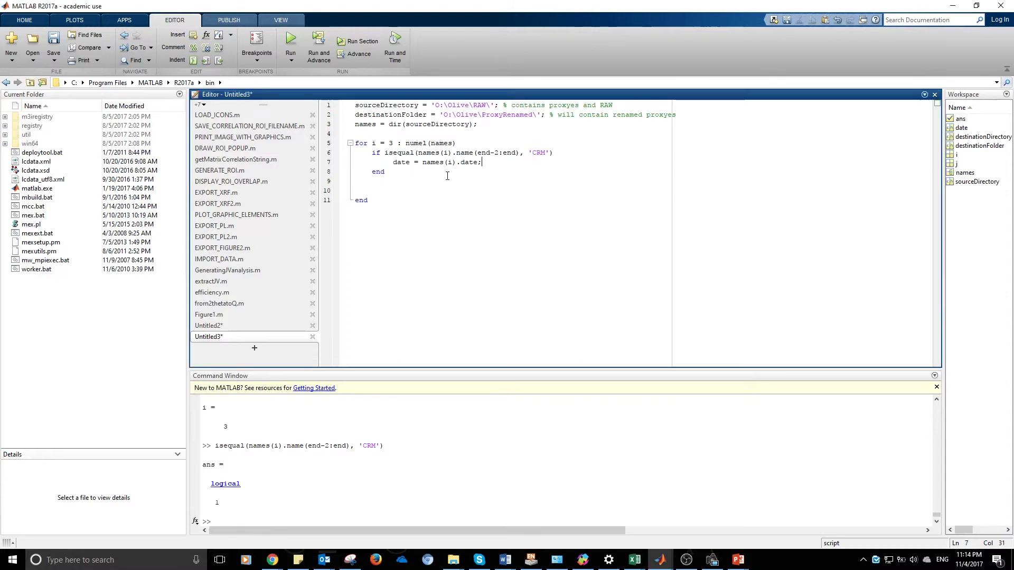
{"action": "left_click_drag", "start_coordinate": [392, 162], "coordinate": [478, 162]}
{"action": "key", "text": "F9"}
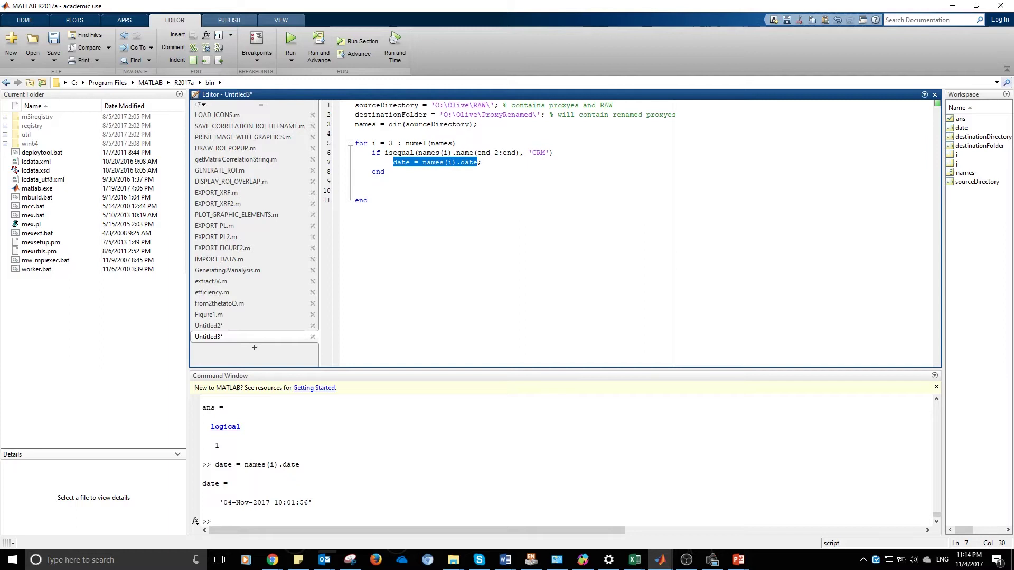
Step: Nest a loop for j = 3 : numel(names) below the date assignment, and set j = 4 in the workspace for testing
{"action": "key", "text": "alt+Tab"}
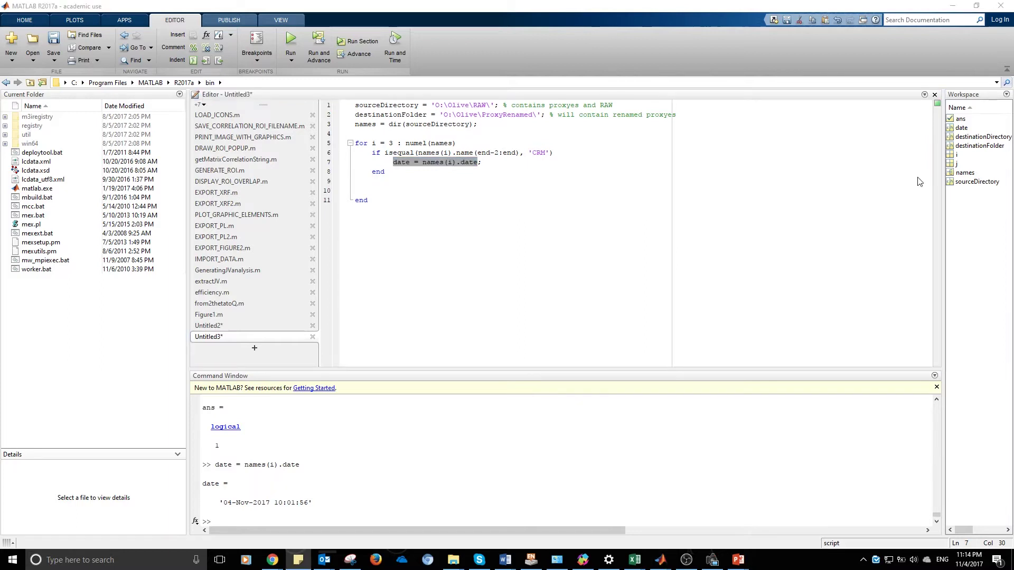
{"action": "key", "text": "alt+Tab"}
{"action": "type", "text": "for j = 3 : numel(names)  end"}
{"action": "left_click_drag", "start_coordinate": [410, 171], "coordinate": [432, 172]}
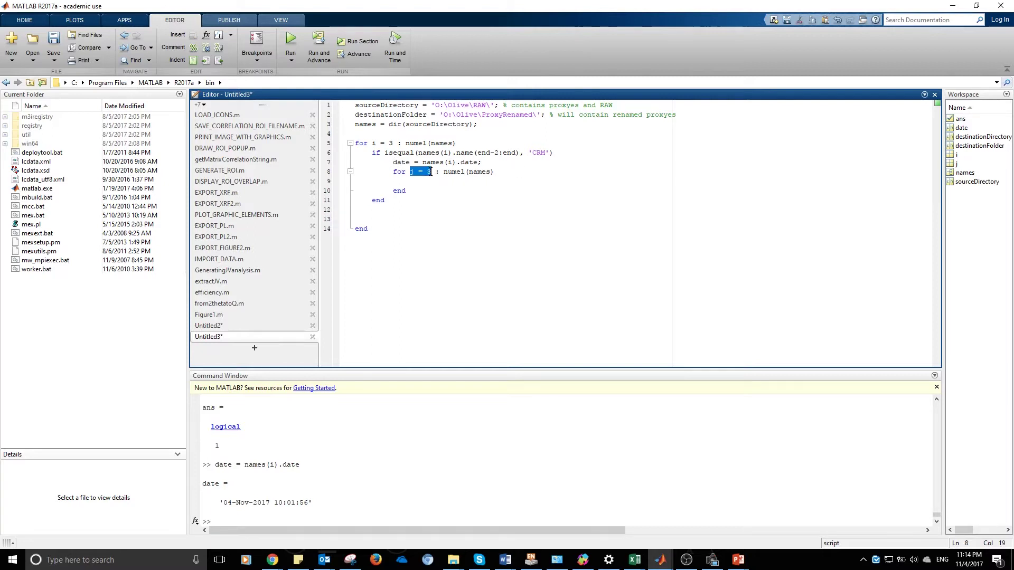
{"action": "left_click", "coordinate": [553, 502]}
{"action": "type", "text": "j "}
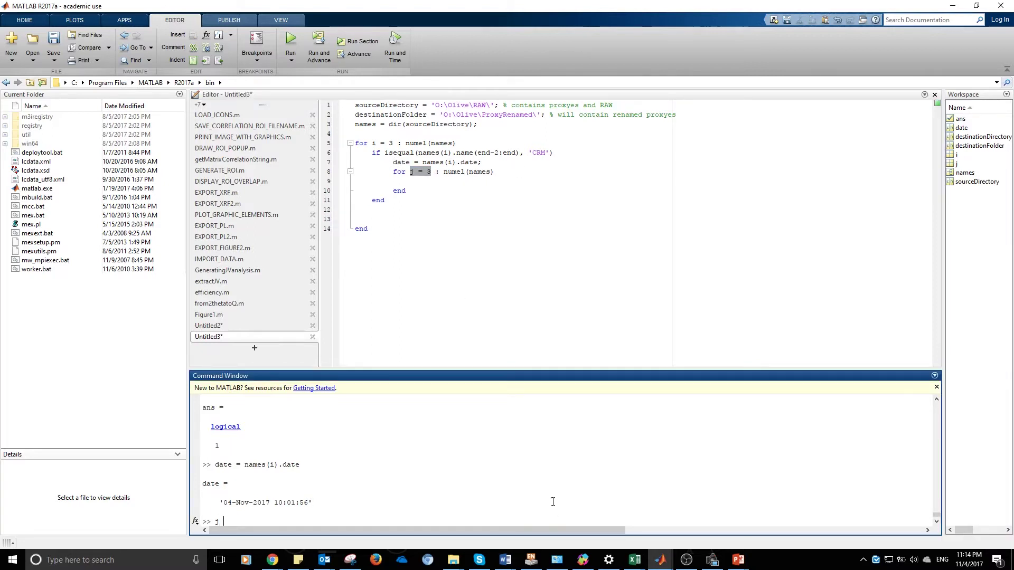
{"action": "type", "text": "= 4"}
{"action": "key", "text": "Return"}
{"action": "key", "text": "alt+Tab"}
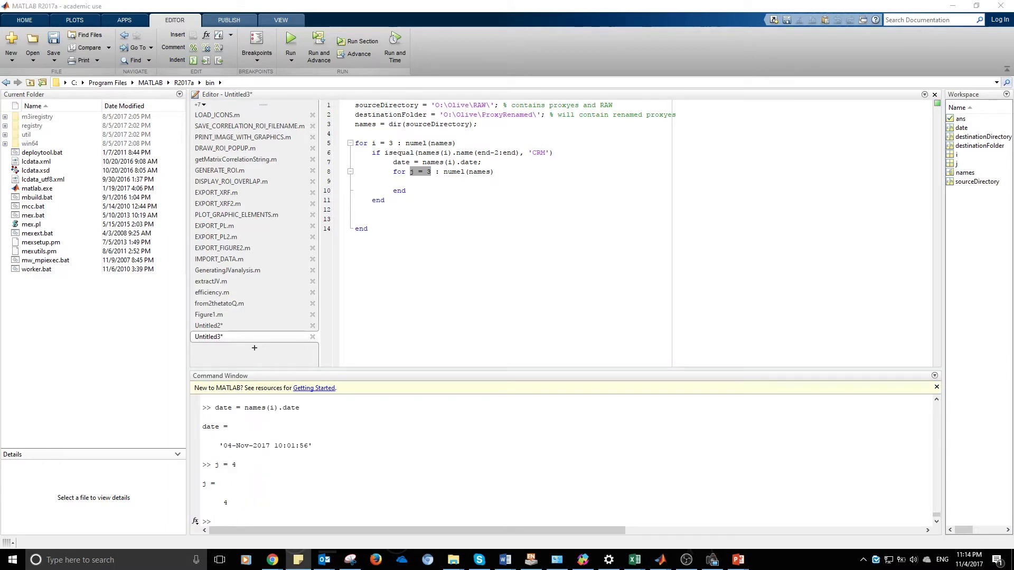
Step: Nest if isequal(names(j).name(end-2:end), 'MP4') in the j loop, containing if abs(datetime(names(j).date)- datetime(date)) < duration(0,0,2)
{"action": "left_click", "coordinate": [437, 186]}
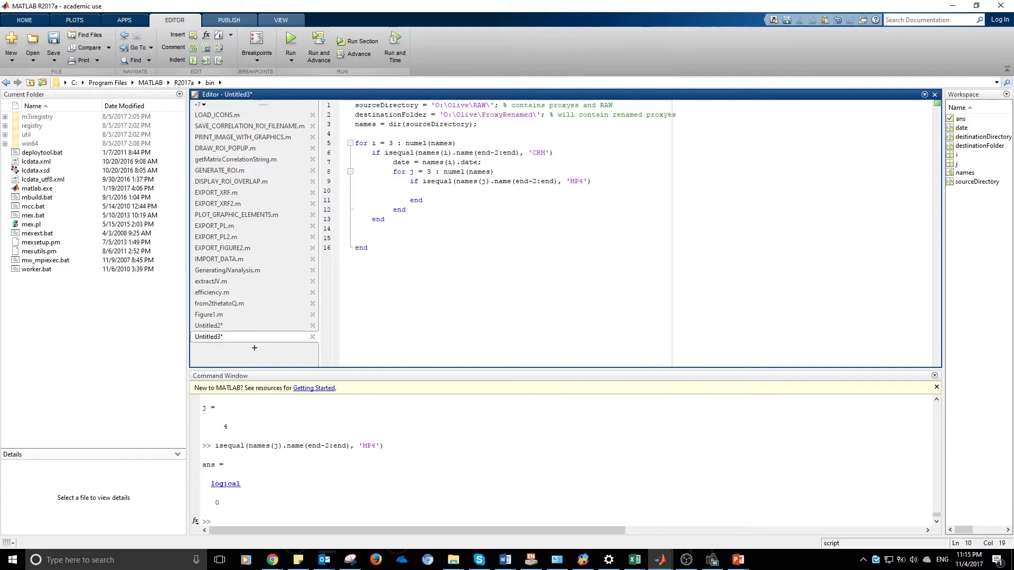
{"action": "key", "text": "alt+Tab"}
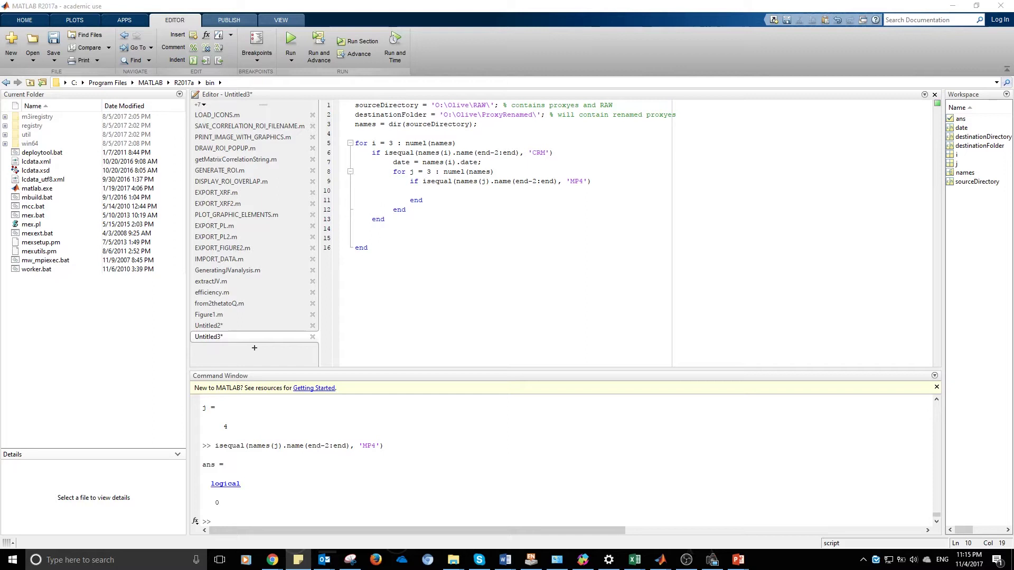
{"action": "left_click", "coordinate": [427, 189]}
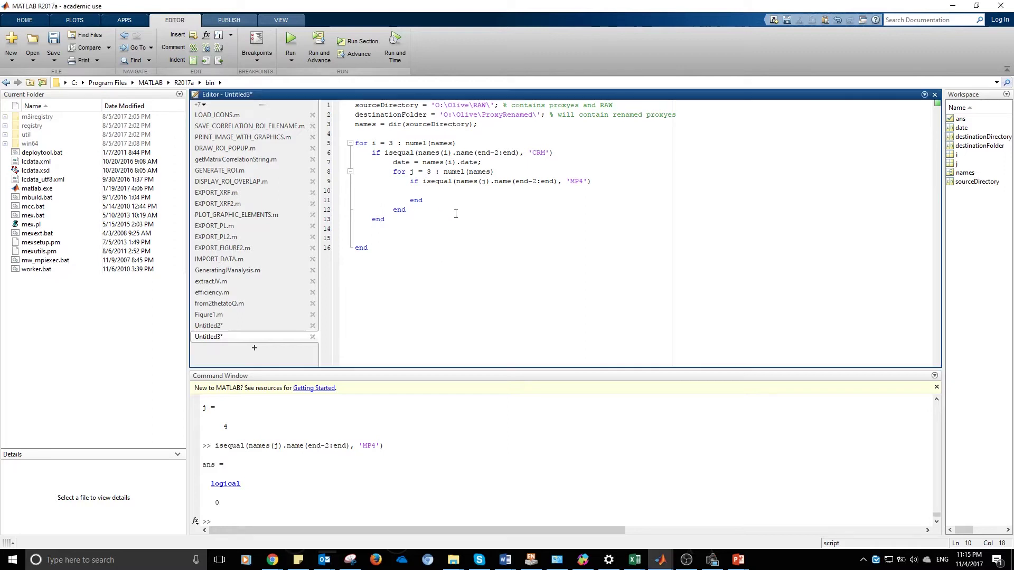
{"action": "type", "text": "abs(datetime(names(j).date)- datetime(date)) < duration(0,0,2)"}
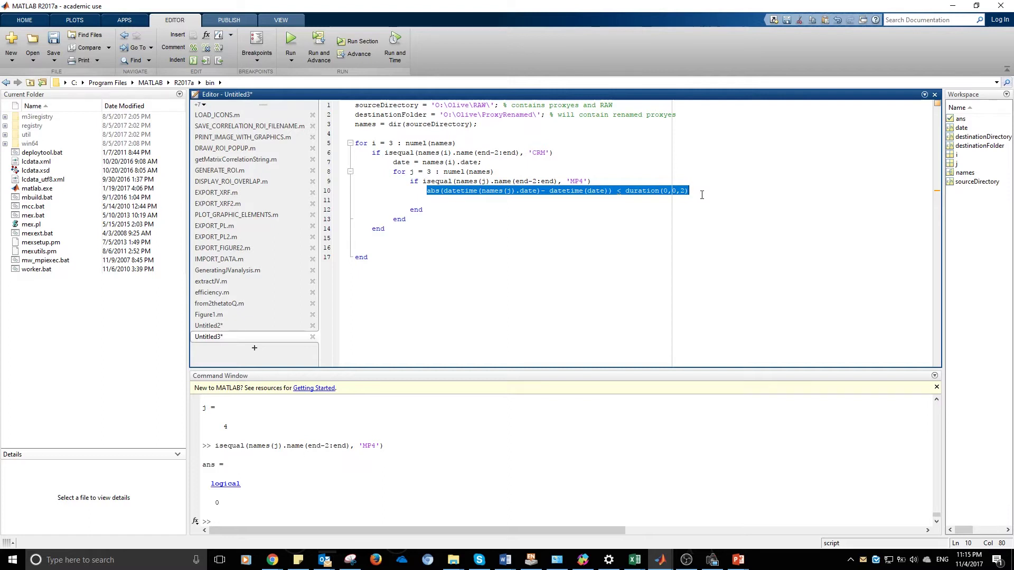
{"action": "key", "text": "Left"}
{"action": "type", "text": "if"}
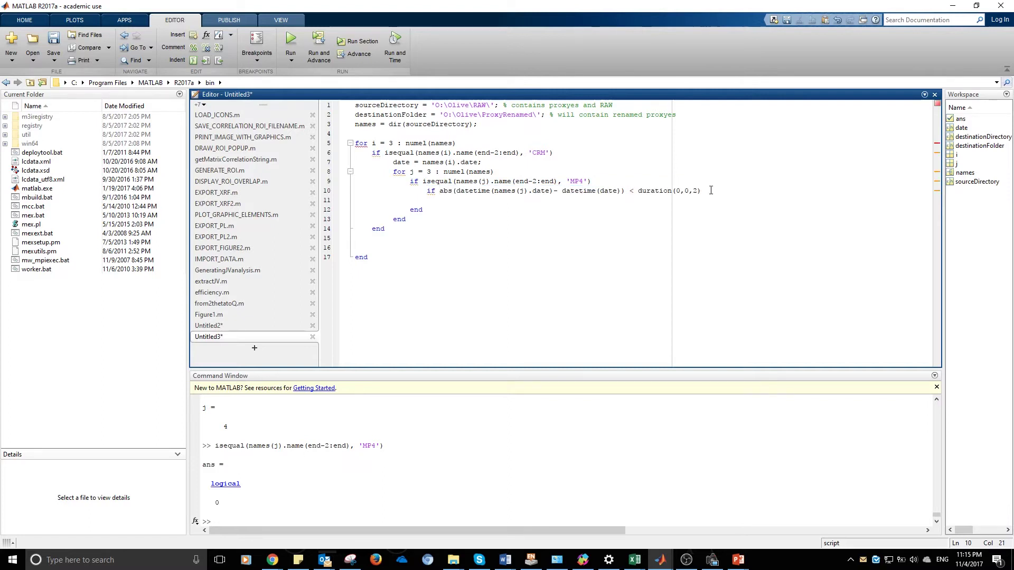
Step: Evaluate datetime(names(j).date) and datetime(date) separately, and examine the duration(0,0,2) threshold in the comparison
{"action": "left_click_drag", "start_coordinate": [710, 191], "coordinate": [616, 191]}
{"action": "left_click_drag", "start_coordinate": [457, 191], "coordinate": [554, 191]}
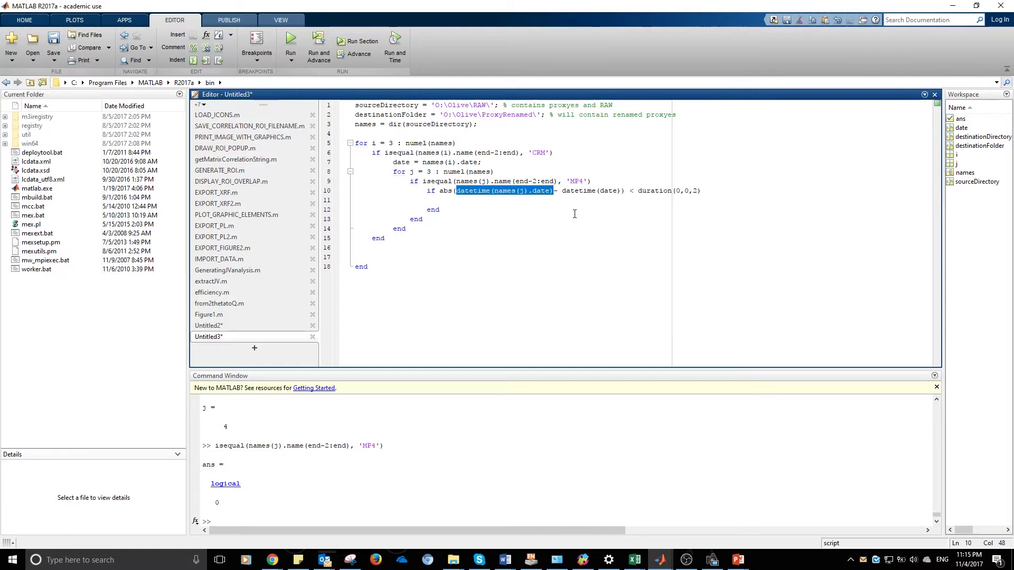
{"action": "key", "text": "F9"}
{"action": "left_click_drag", "start_coordinate": [562, 190], "coordinate": [622, 191]}
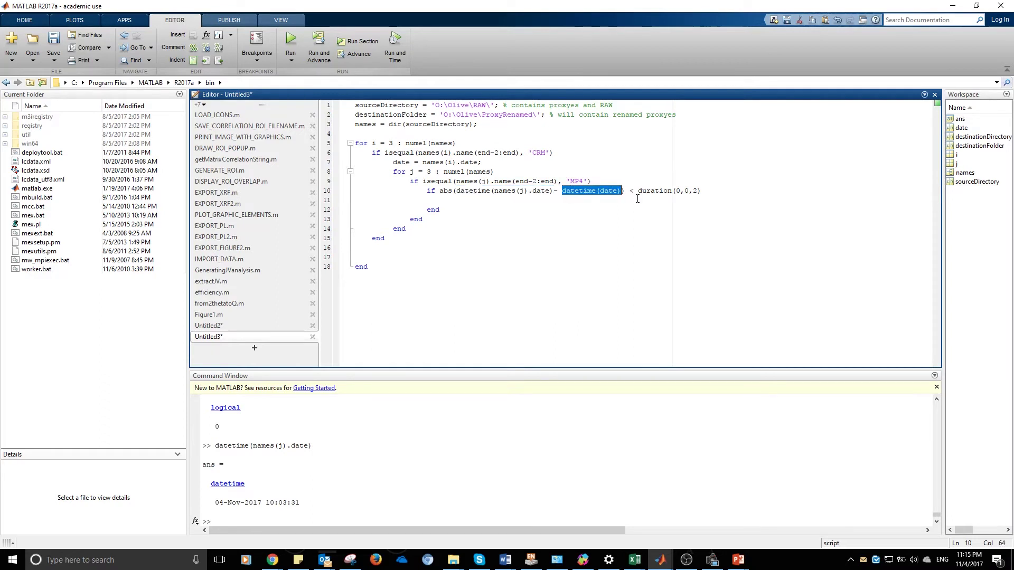
{"action": "key", "text": "F9"}
{"action": "left_click", "coordinate": [528, 190]}
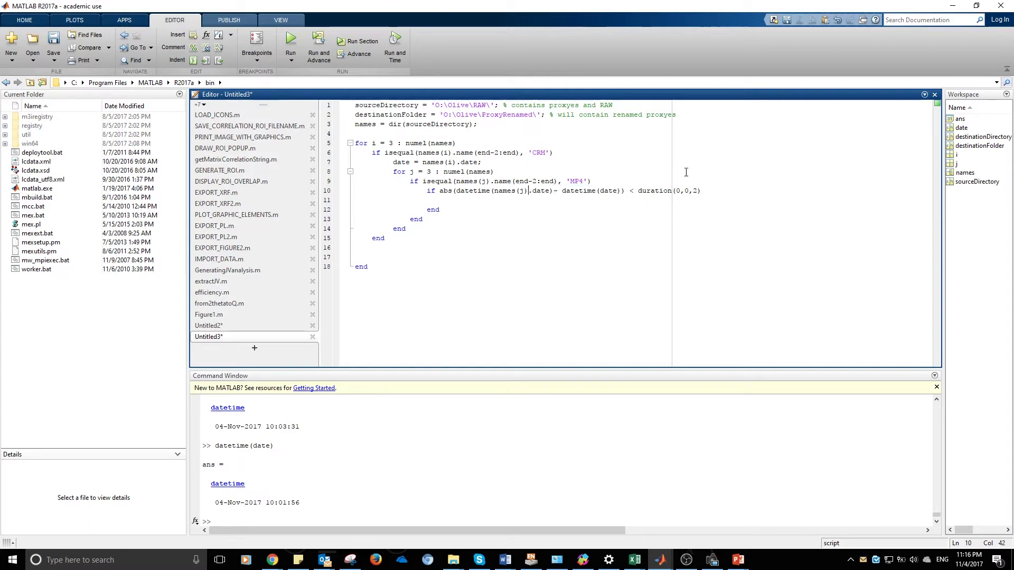
{"action": "left_click_drag", "start_coordinate": [638, 190], "coordinate": [712, 189]}
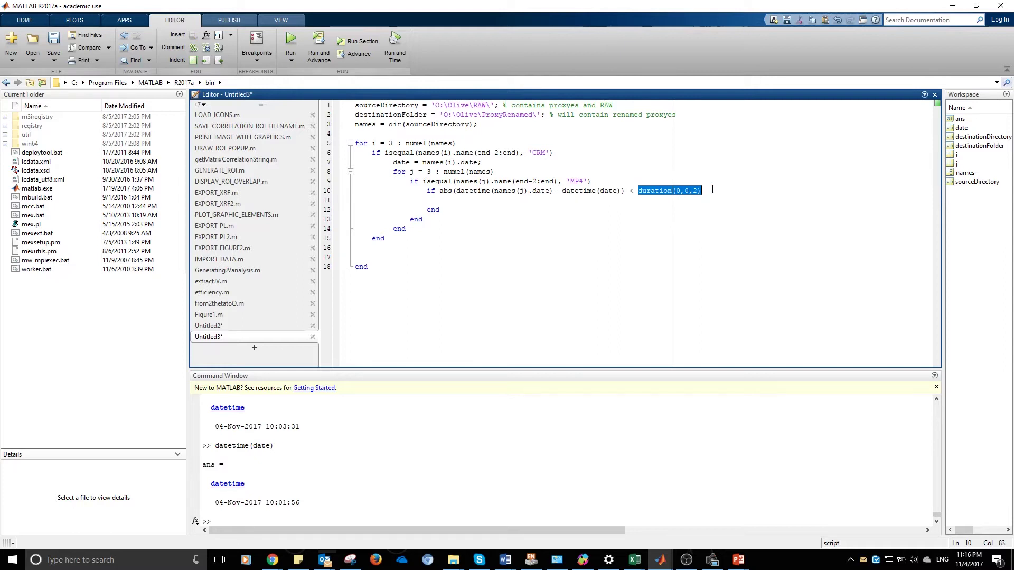
{"action": "left_click", "coordinate": [712, 189]}
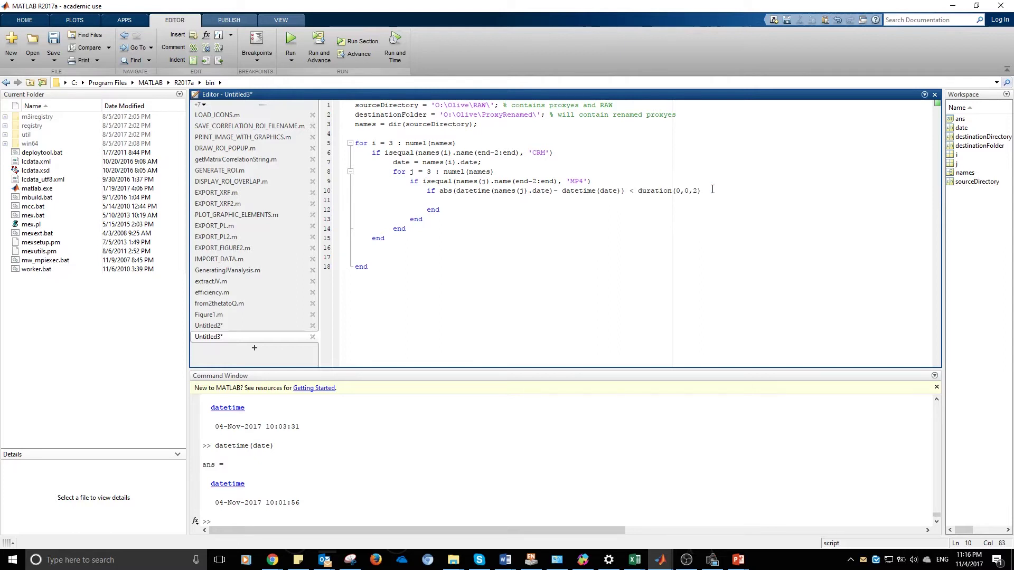
Step: Add movefile([sourceDirectory names(j).name], [destinationFolder names(i).name(1:end-4) '.MP4']); in the innermost if block, remove the surplus blank lines, and run the whole loop
{"action": "key", "text": "Down"}
{"action": "type", "text": "movefile([sourceDirectory names(j).name], [destinationFolder names(i).name(1:end-4) '.MP4']);"}
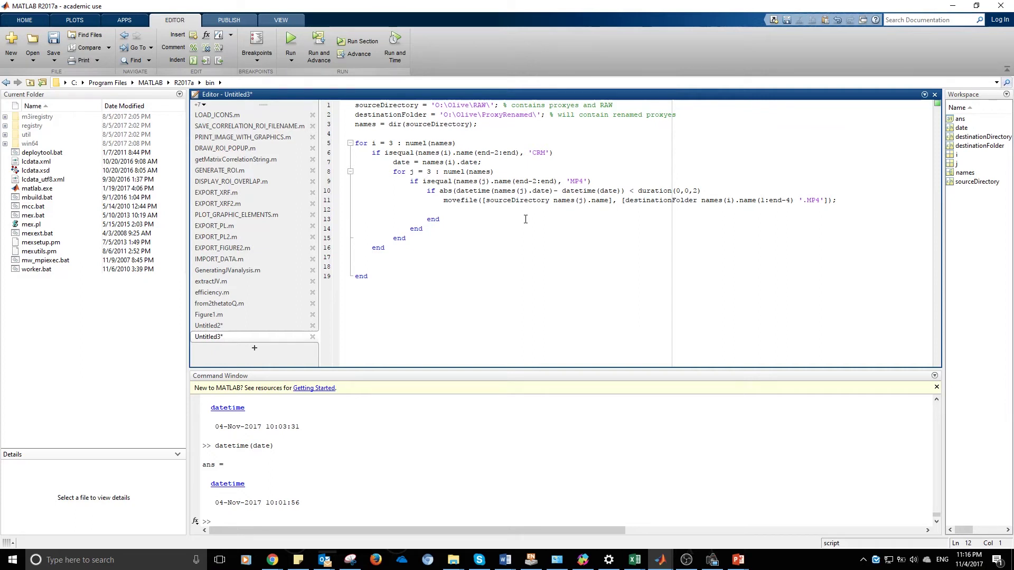
{"action": "key", "text": "ctrl+z"}
{"action": "key", "text": "ctrl+z"}
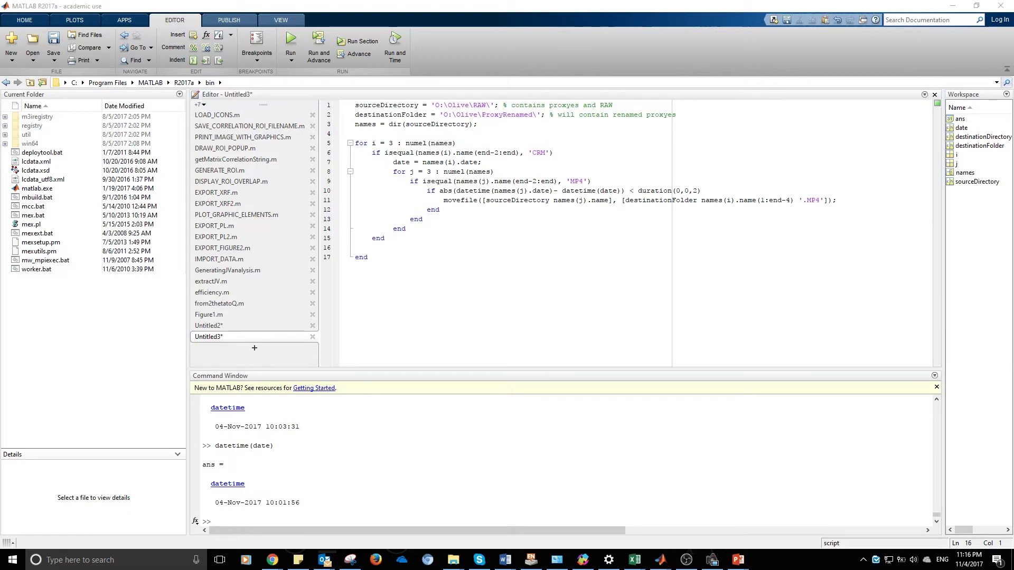
{"action": "left_click_drag", "start_coordinate": [621, 318], "coordinate": [355, 142]}
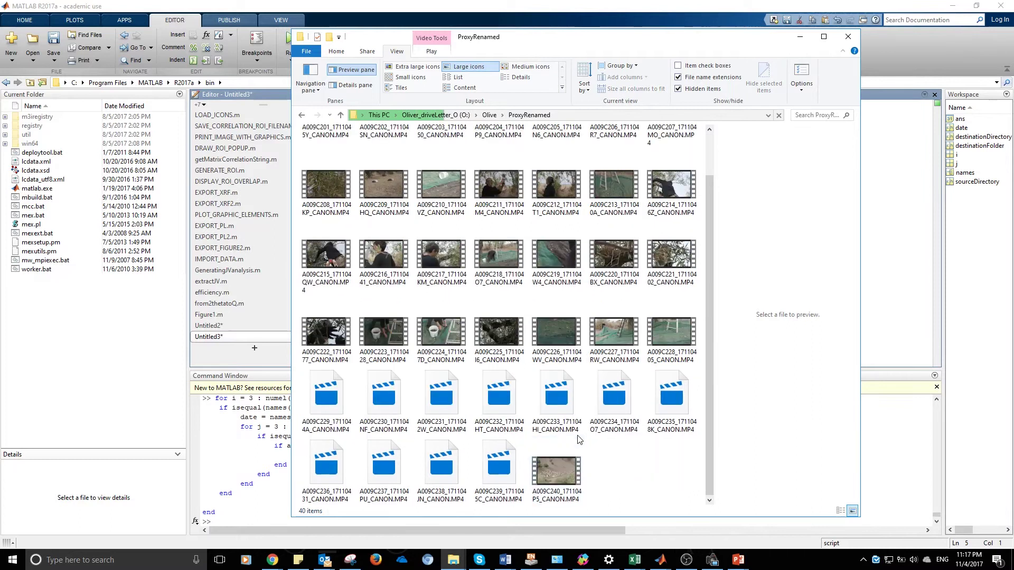
Step: Check which files remain in the Olive\RAW folder in File Explorer, and return to the Olive folder
{"action": "left_click", "coordinate": [489, 115]}
{"action": "double_click", "coordinate": [340, 190]}
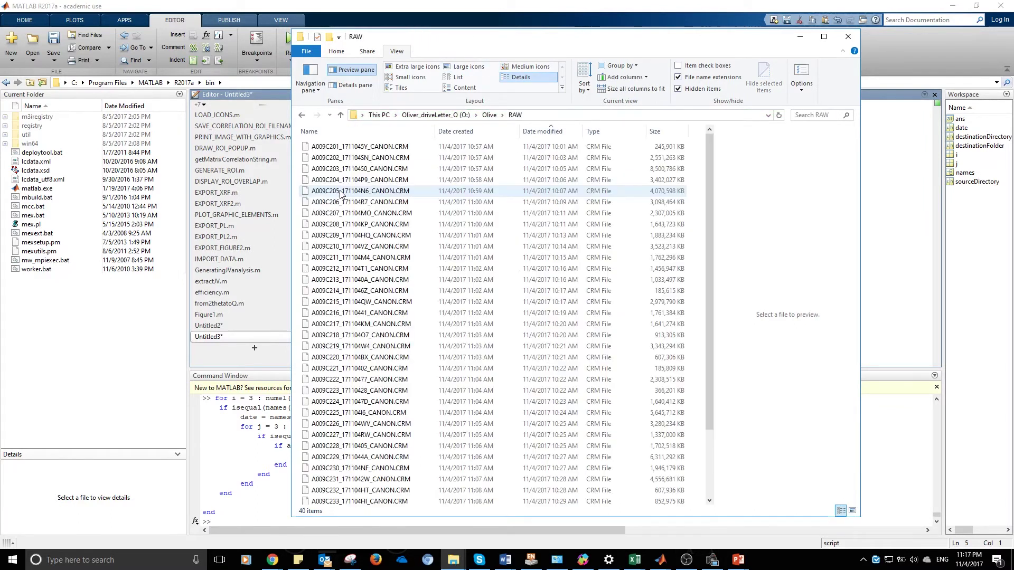
{"action": "scroll", "coordinate": [346, 174], "scroll_direction": "down", "scroll_amount": 3}
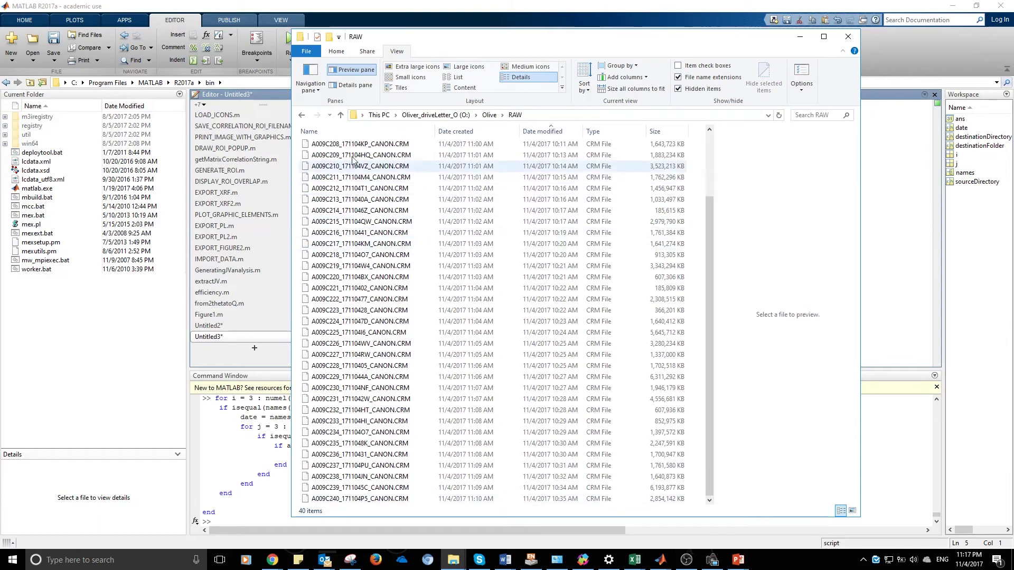
{"action": "left_click", "coordinate": [489, 115]}
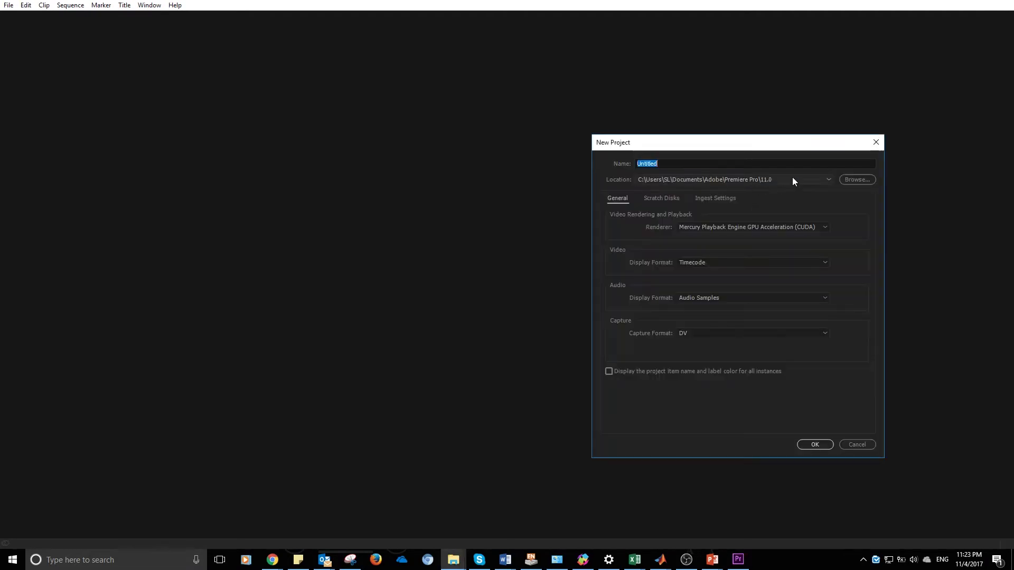
Step: Create a new Premiere Pro project named Olive_v1.0 in O:\Olive\1_Premiere
{"action": "left_click", "coordinate": [792, 179]}
{"action": "left_click", "coordinate": [845, 180]}
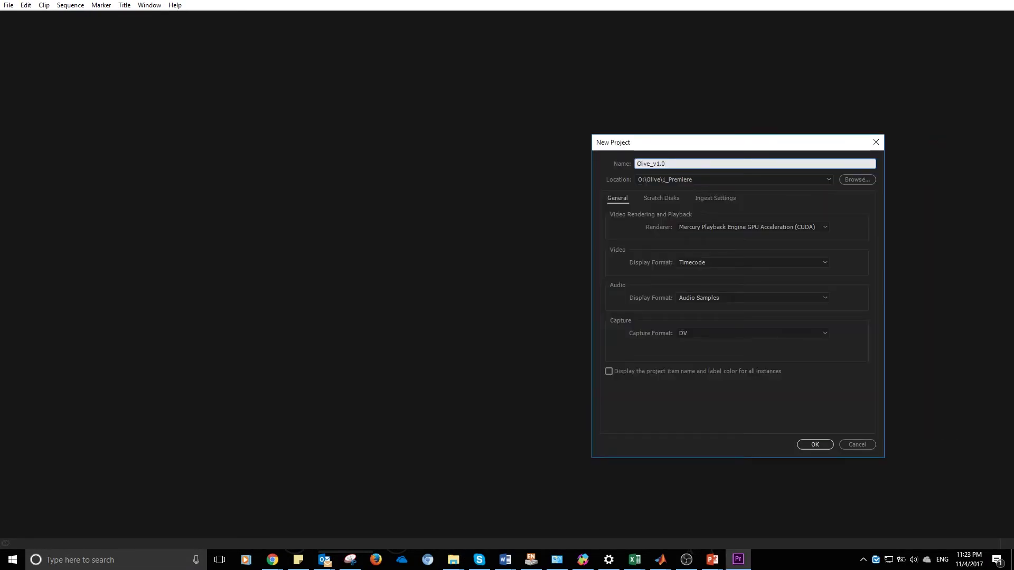
{"action": "left_click", "coordinate": [813, 446]}
Step: Import the O:\Olive\ProxyRenamed folder into the project from the Media Browser
{"action": "left_click", "coordinate": [100, 305]}
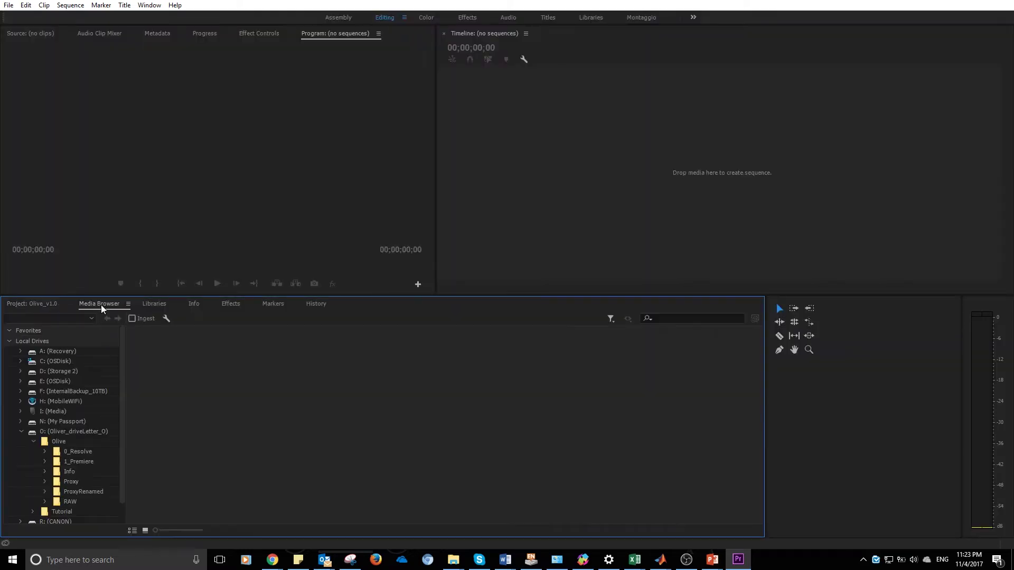
{"action": "left_click", "coordinate": [65, 491]}
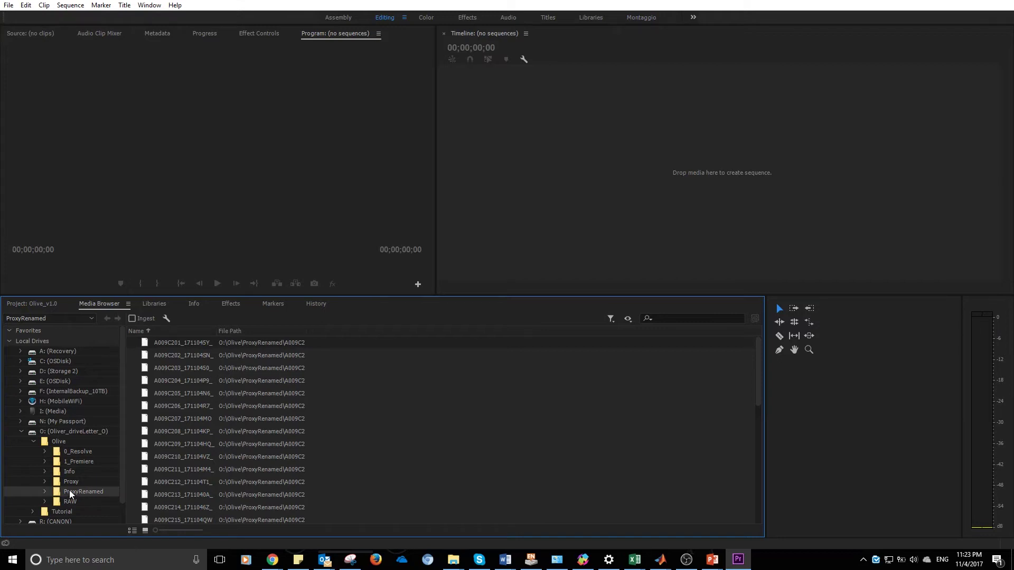
{"action": "right_click", "coordinate": [70, 493]}
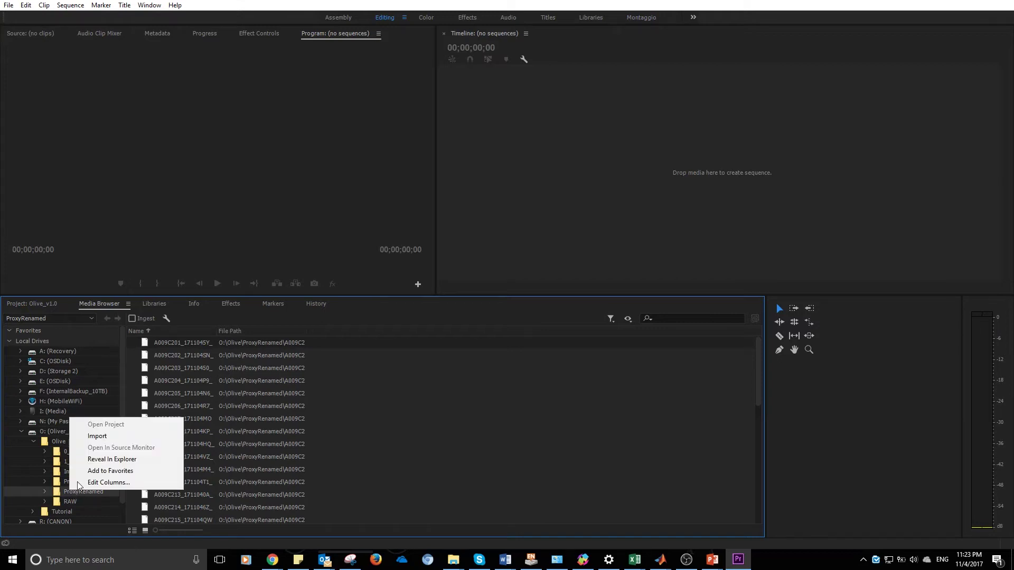
{"action": "left_click", "coordinate": [91, 436]}
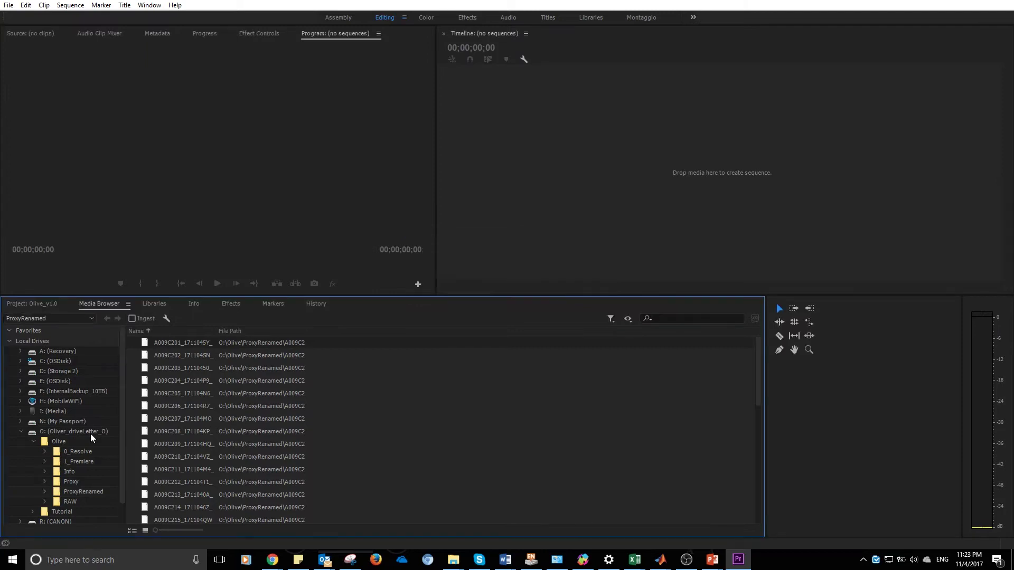
Step: Create a new sequence from the A009C201 proxy clip in the ProxyRenamed bin and ripple trim its end to 00:00:00:07
{"action": "left_click", "coordinate": [36, 304]}
{"action": "left_click", "coordinate": [28, 362]}
{"action": "right_click", "coordinate": [90, 376]}
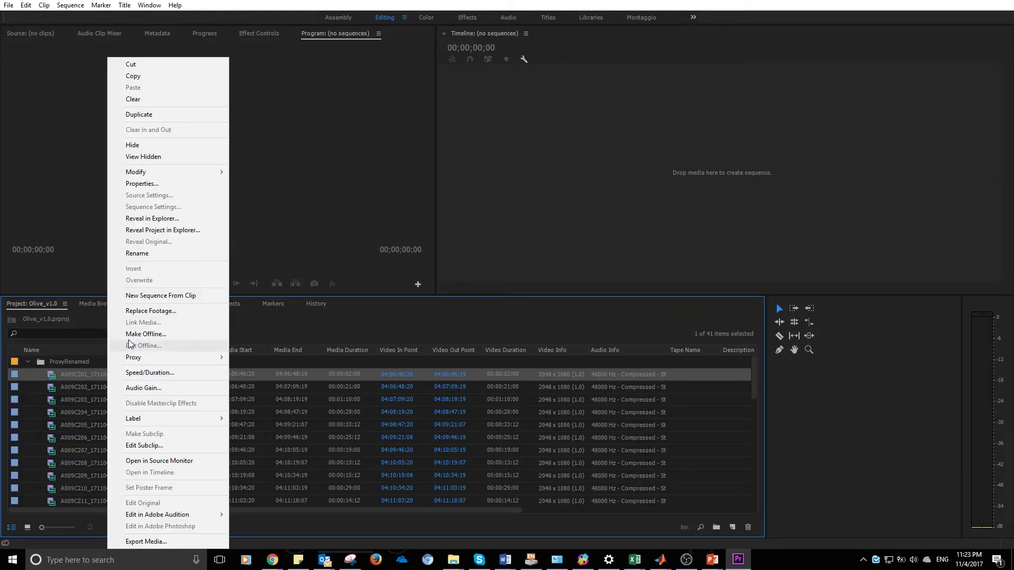
{"action": "left_click", "coordinate": [140, 297]}
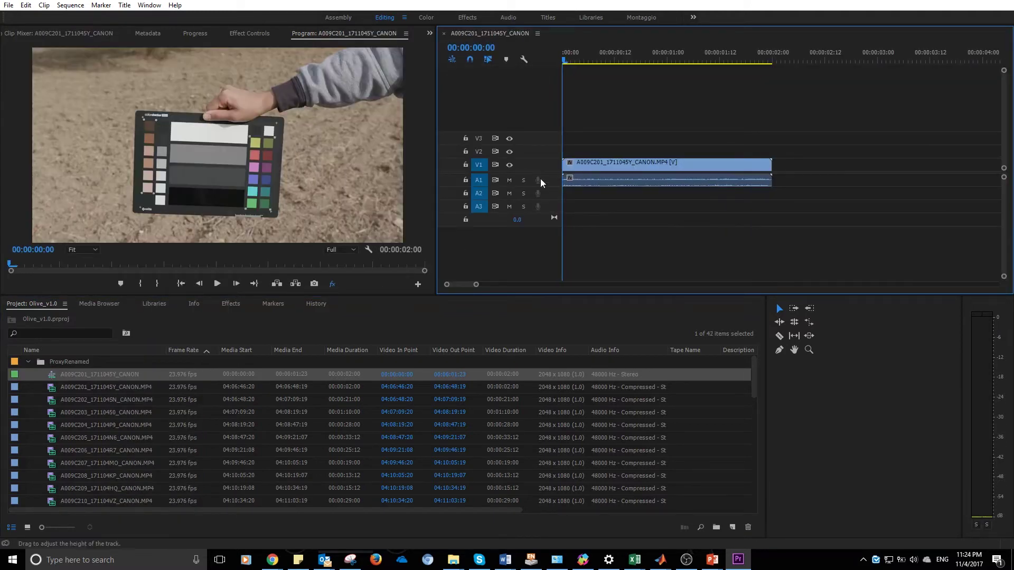
{"action": "left_click_drag", "start_coordinate": [562, 59], "coordinate": [592, 59]}
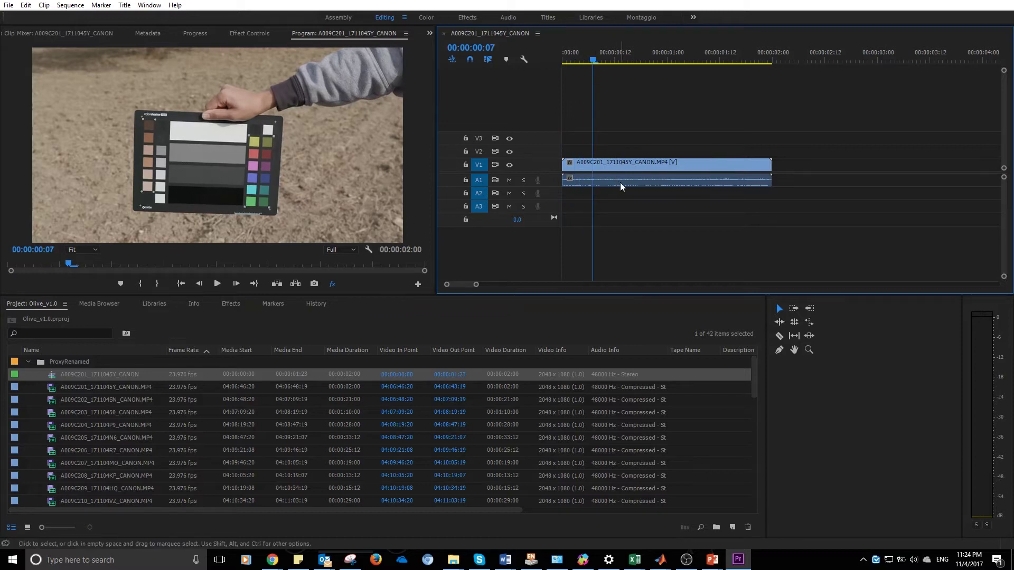
{"action": "key", "text": "w"}
Step: Append the A009C203 proxy clip directly after the first clip in the sequence and ripple trim its end to 00:00:01:21
{"action": "left_click", "coordinate": [138, 388]}
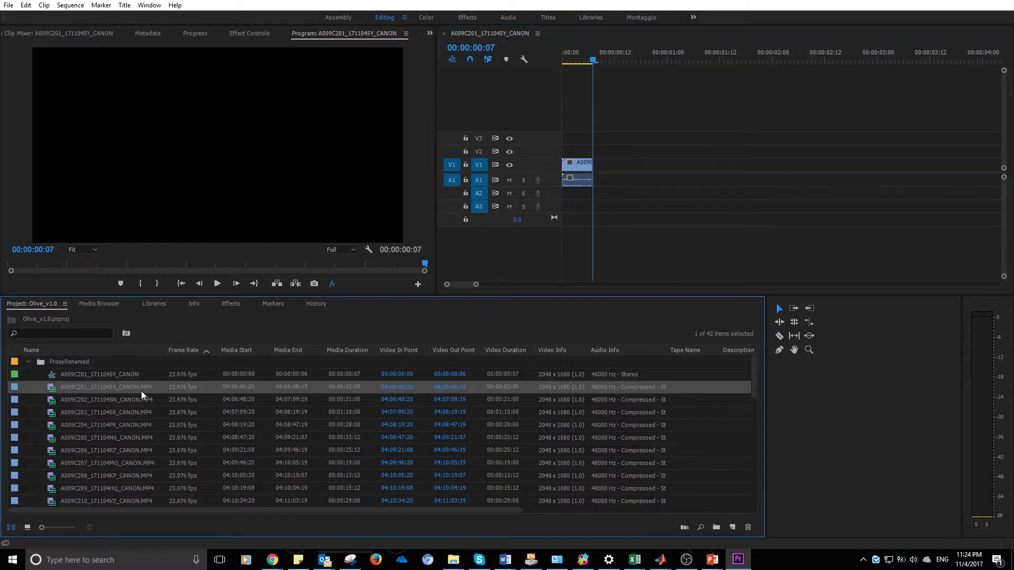
{"action": "left_click", "coordinate": [137, 404]}
{"action": "double_click", "coordinate": [138, 412]}
{"action": "left_click_drag", "start_coordinate": [210, 198], "coordinate": [625, 165]}
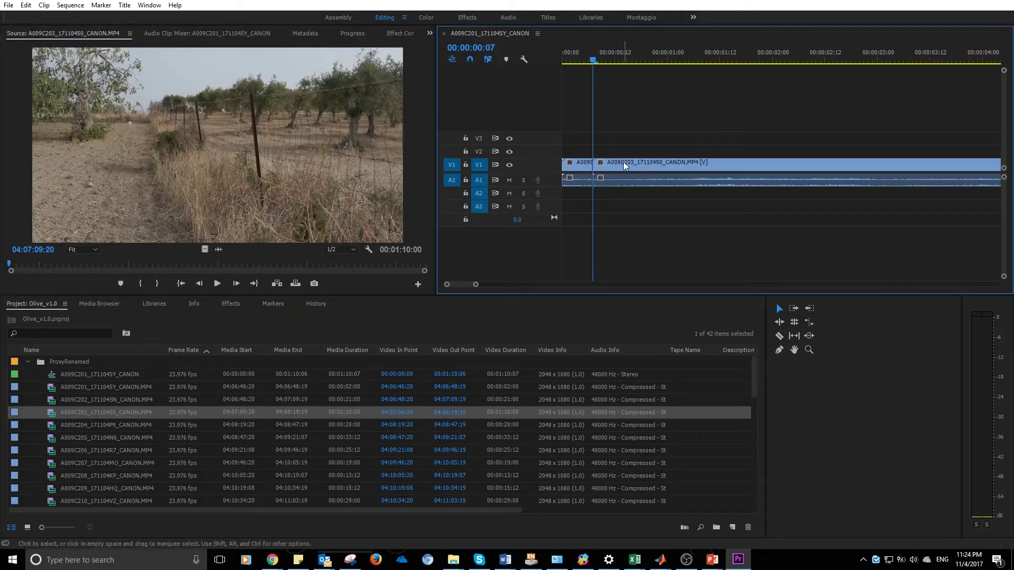
{"action": "left_click", "coordinate": [753, 250]}
{"action": "key", "text": "w"}
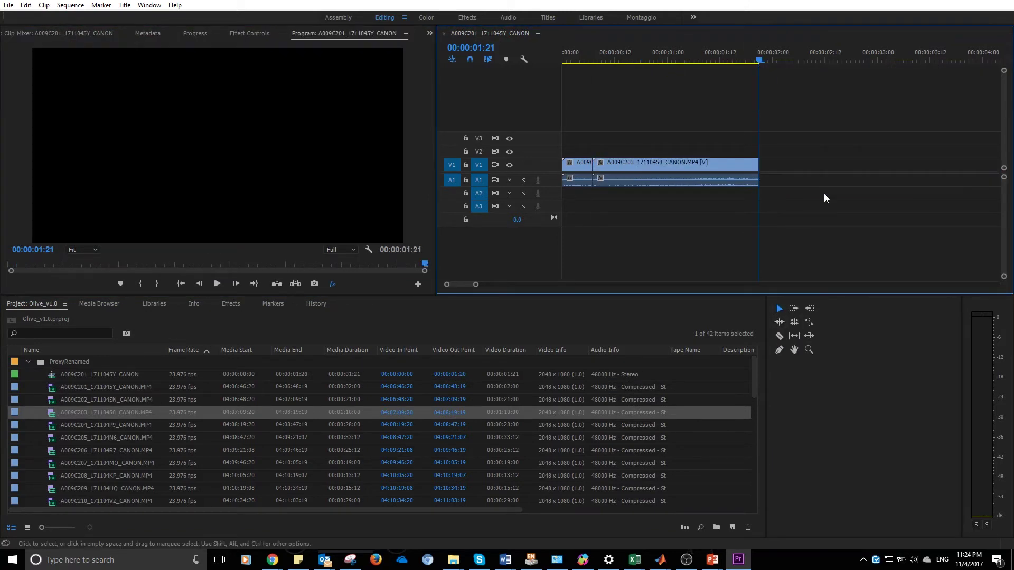
Step: Append the A009C204 proxy clip at the end of the sequence and ripple trim its end to 00:00:02:16
{"action": "double_click", "coordinate": [111, 425]}
{"action": "left_click_drag", "start_coordinate": [297, 199], "coordinate": [762, 163]}
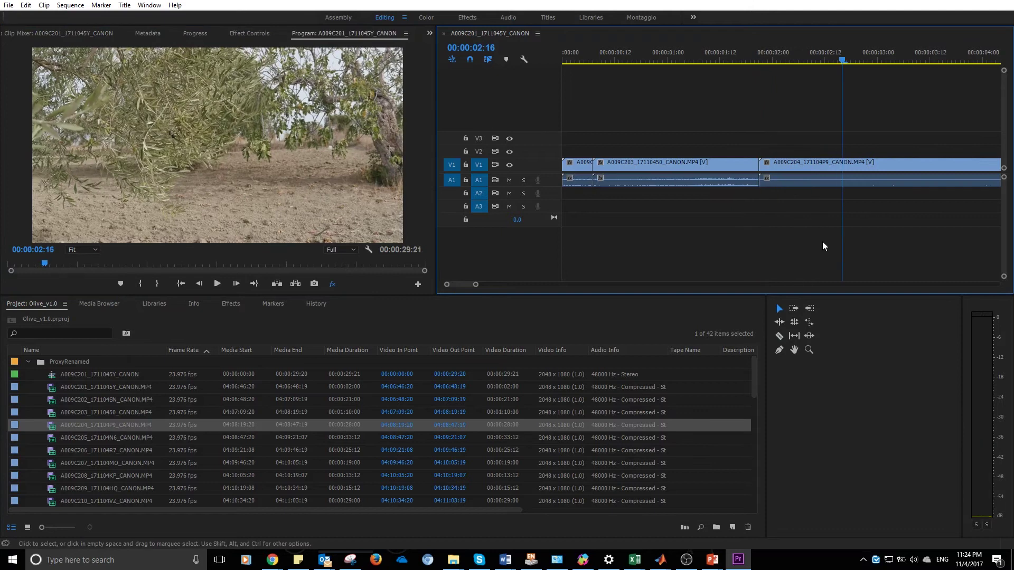
{"action": "key", "text": "w"}
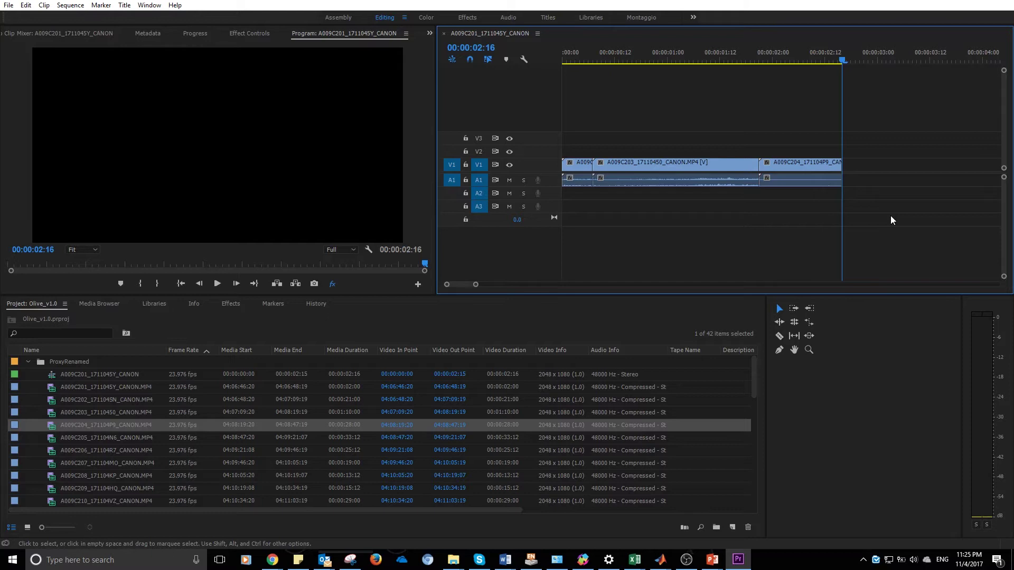
Step: Export the sequence as a CMX3600 EDL with the default settings, saved as Olive_v1.0_export in O:\Olive\1_Premiere
{"action": "left_click", "coordinate": [3, 5]}
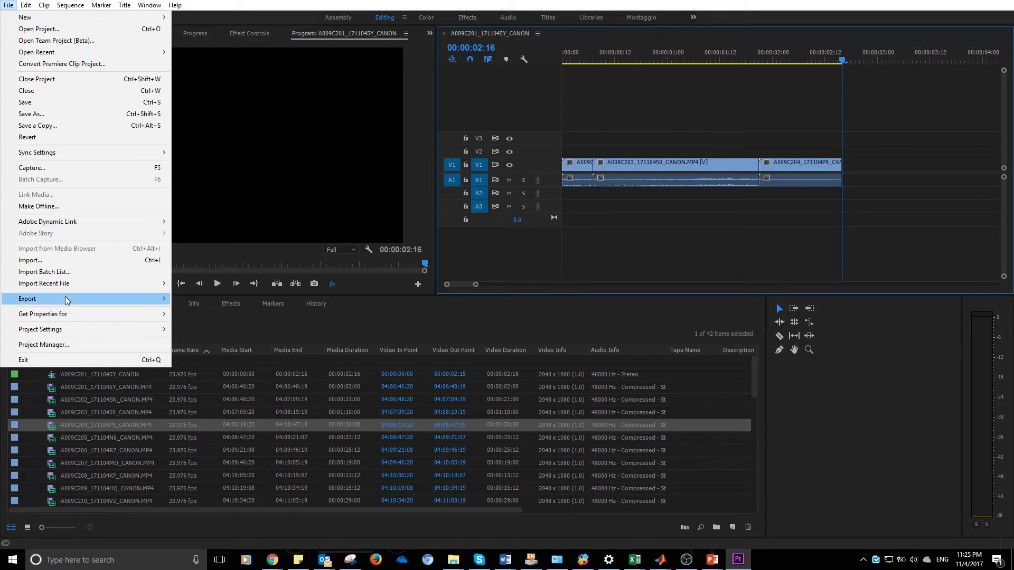
{"action": "mouse_move", "coordinate": [67, 301]}
{"action": "left_click", "coordinate": [214, 372]}
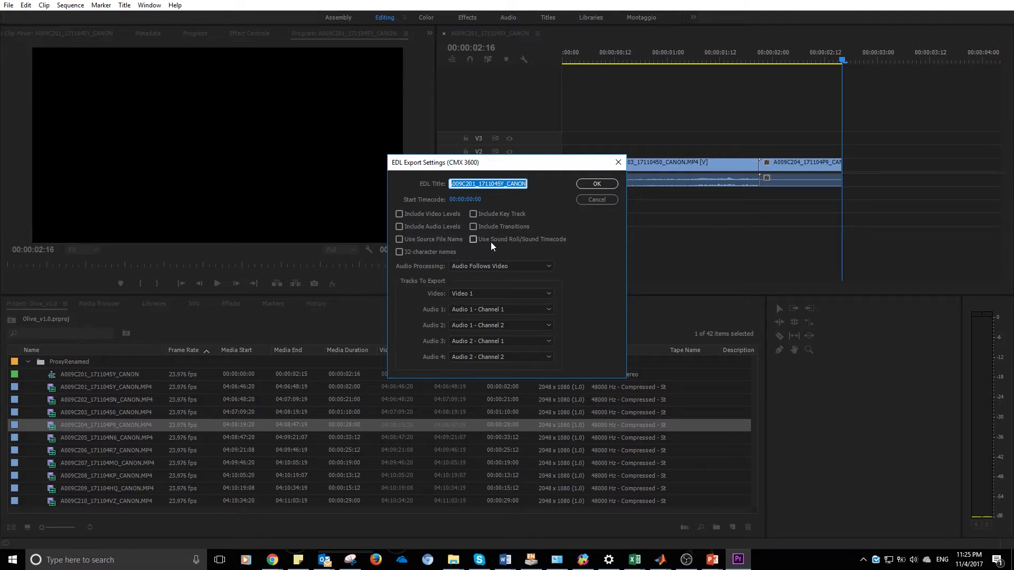
{"action": "key", "text": "Return"}
{"action": "left_click_drag", "start_coordinate": [259, 25], "coordinate": [674, 69]}
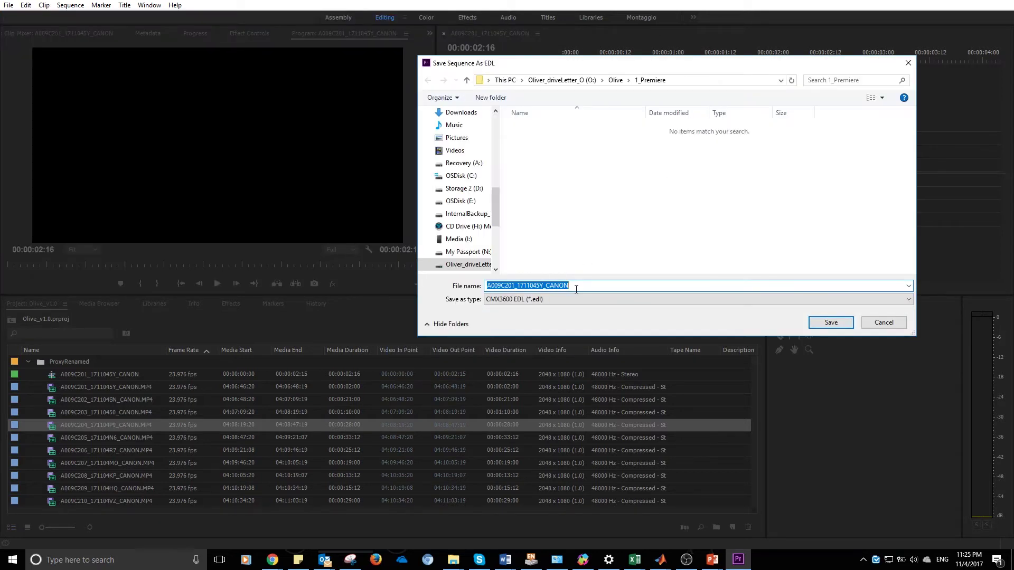
{"action": "type", "text": "Olive"}
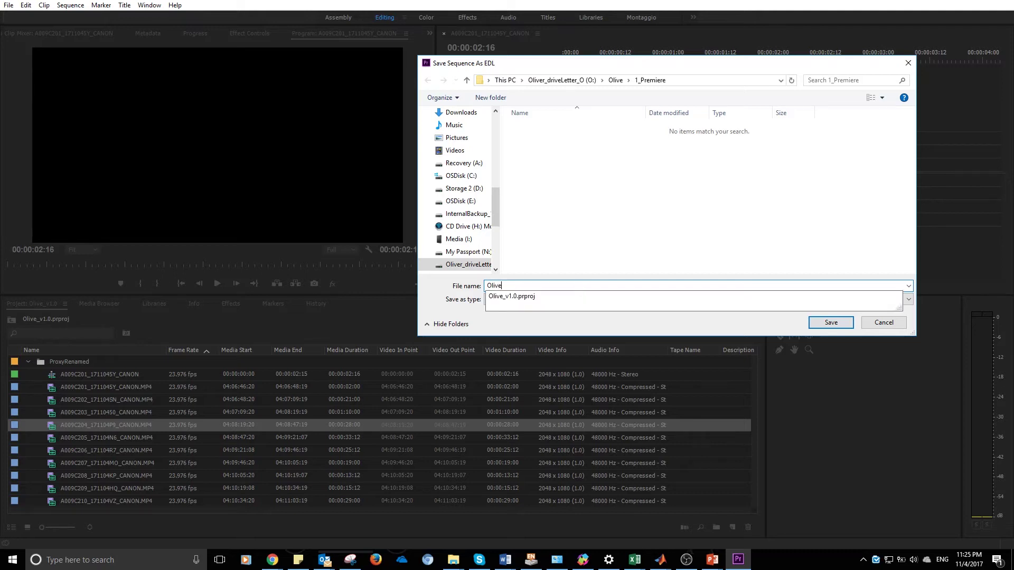
{"action": "type", "text": "_v1.0_export"}
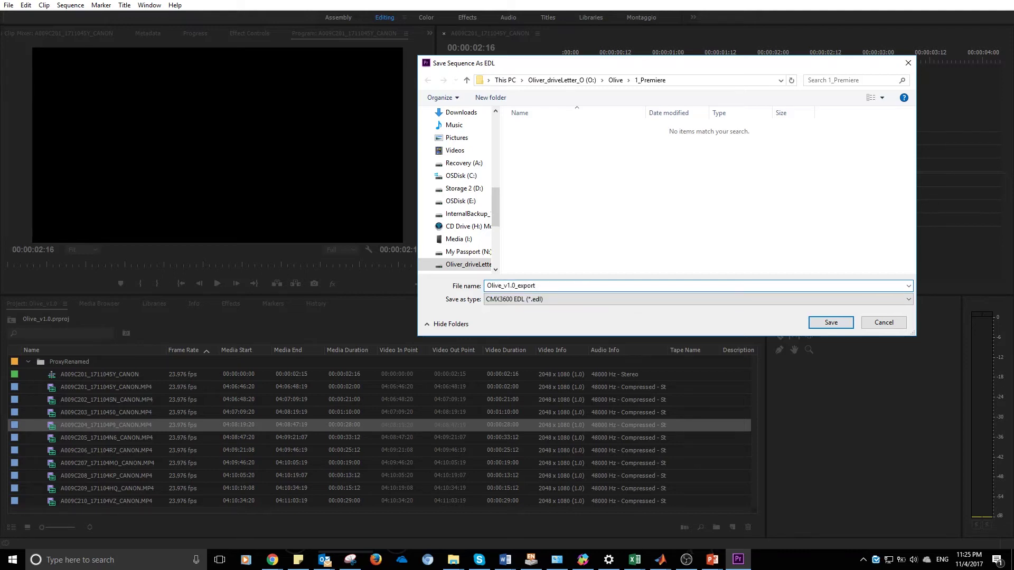
{"action": "key", "text": "Return"}
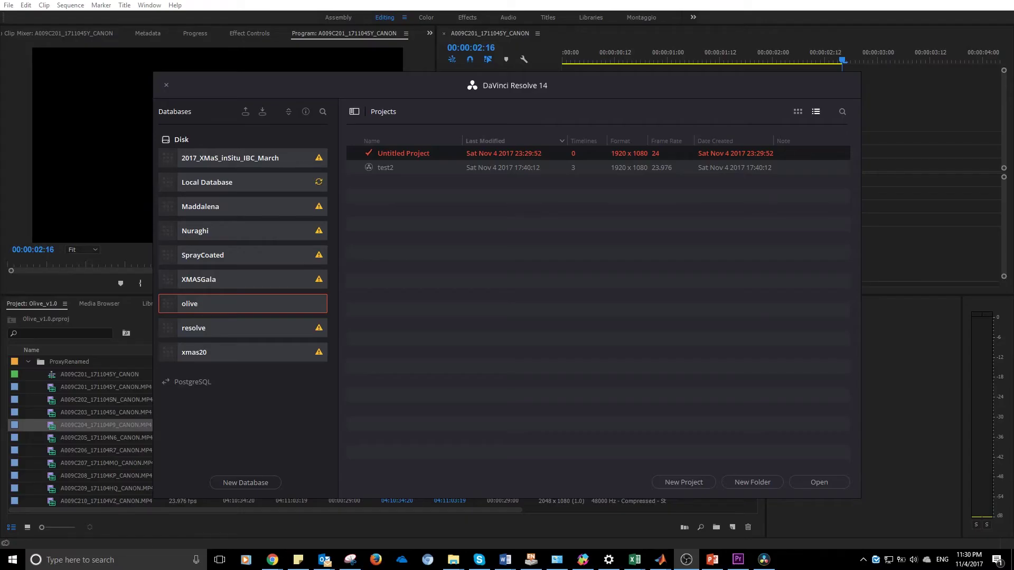
Step: Switch to DaVinci Resolve and create a new project named Olive_1.2 in the olive database
{"action": "left_click", "coordinate": [700, 481]}
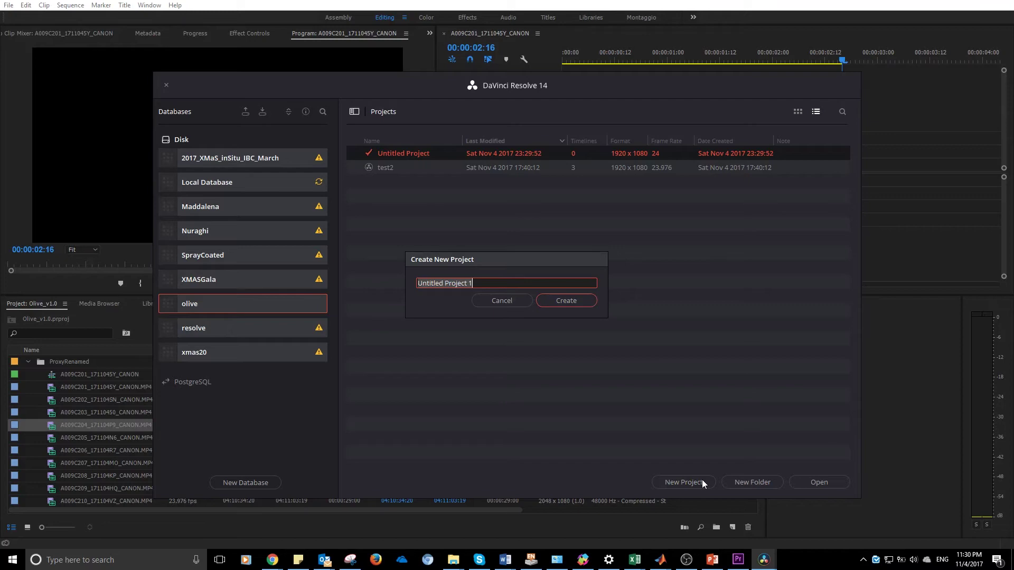
{"action": "type", "text": "Olive_"}
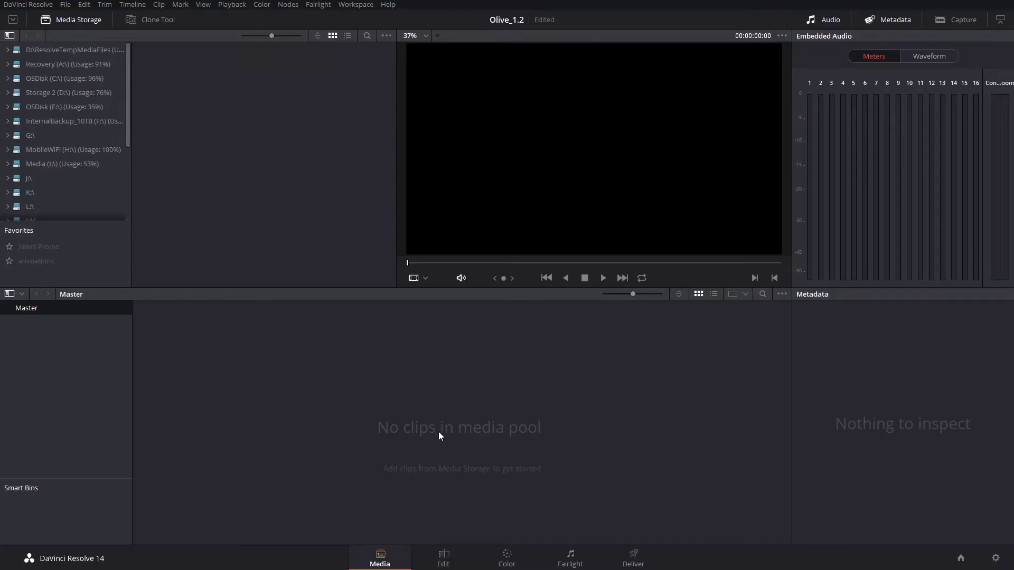
Step: Add the O:\Olive\RAW folder and its subfolders to the media pool as bins, changing the project frame rate to match the clips
{"action": "scroll", "coordinate": [52, 177], "scroll_direction": "down", "scroll_amount": 4}
{"action": "left_click", "coordinate": [7, 133]}
{"action": "left_click", "coordinate": [29, 148]}
{"action": "right_click", "coordinate": [334, 125]}
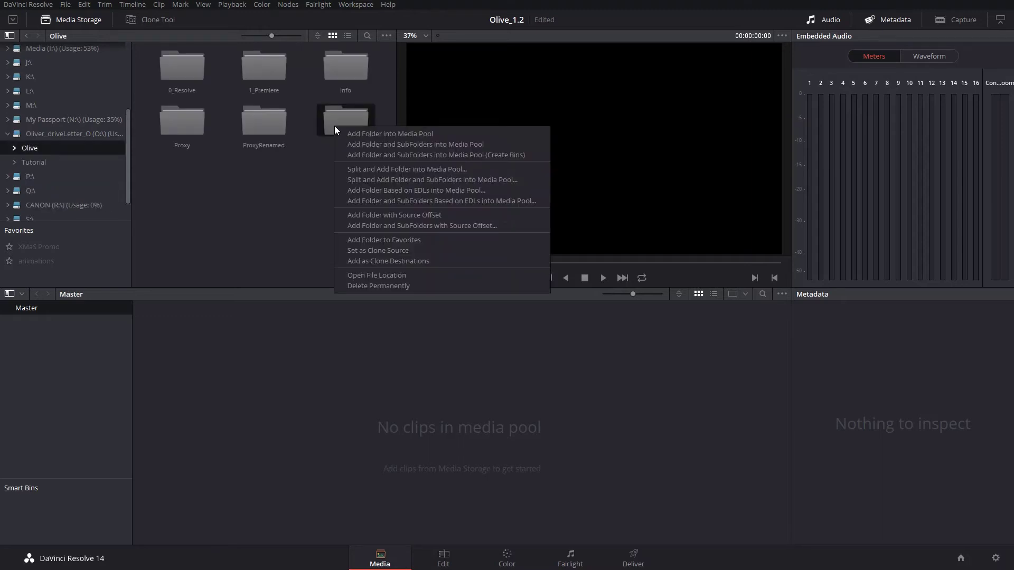
{"action": "left_click", "coordinate": [356, 155]}
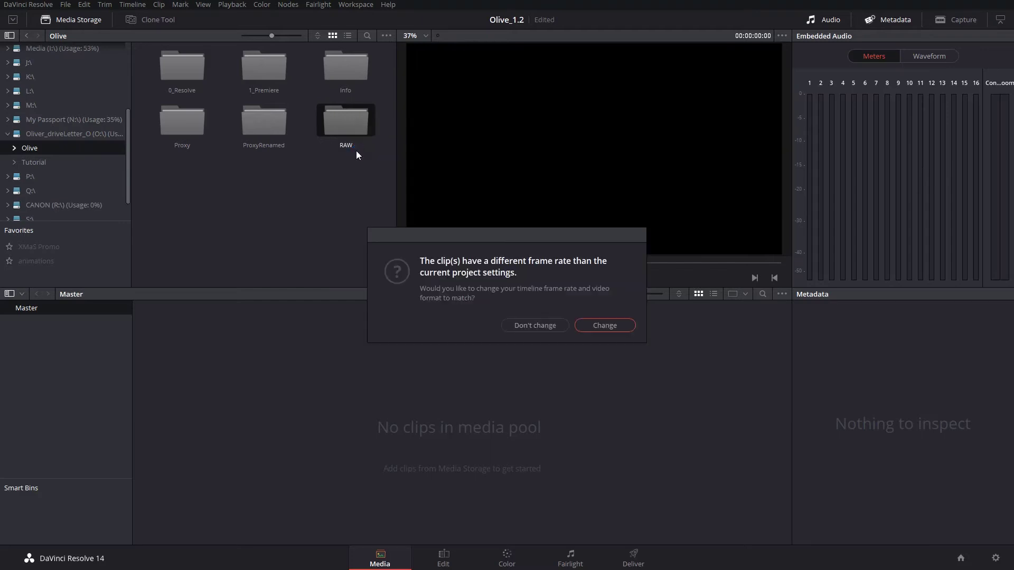
{"action": "left_click", "coordinate": [597, 325]}
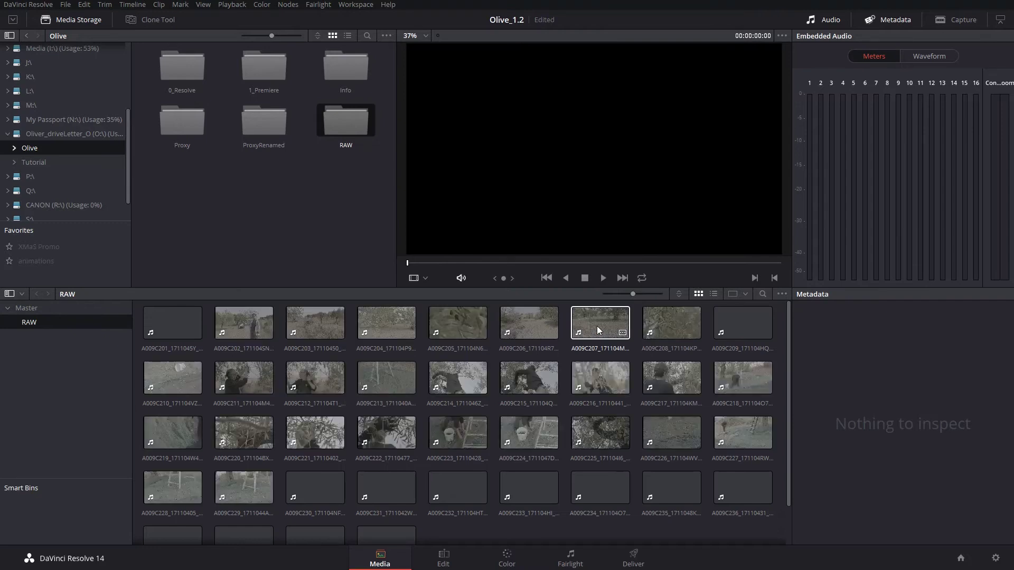
Step: In the project settings, set the timeline resolution to 4096 x 2160 DCI and the video monitoring format to 4K 2160p 23.976
{"action": "left_click", "coordinate": [66, 5]}
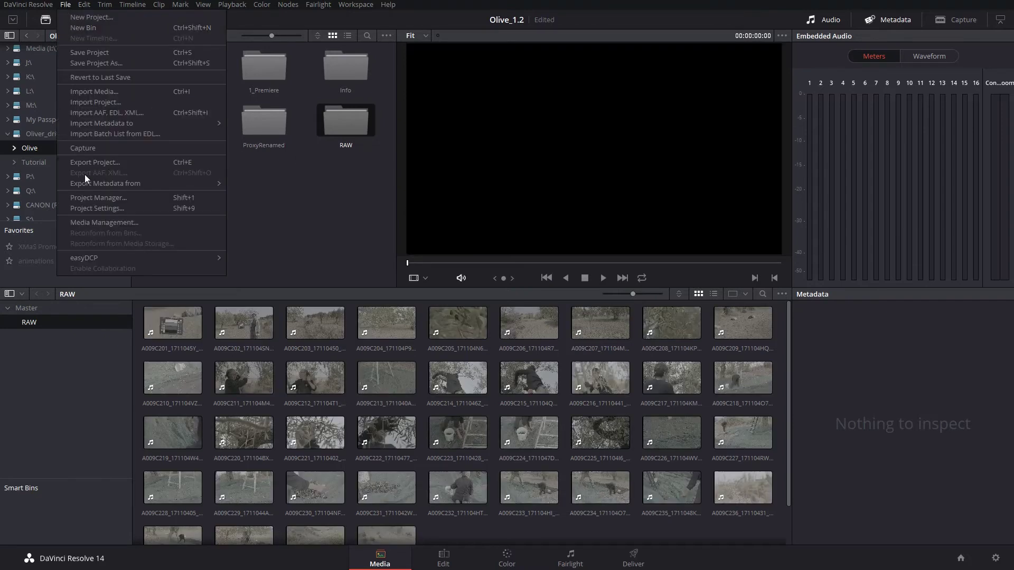
{"action": "left_click", "coordinate": [93, 207]}
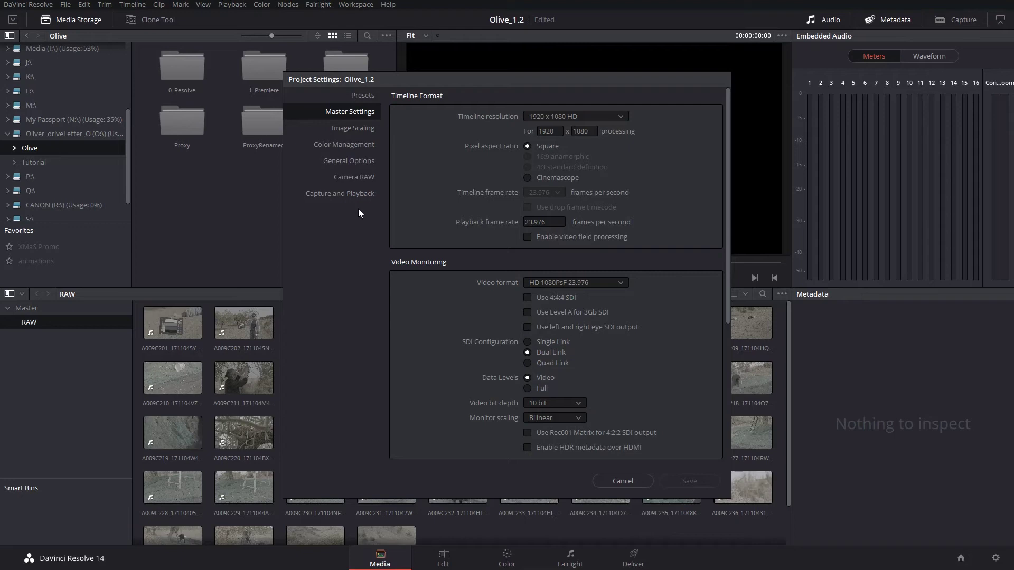
{"action": "left_click", "coordinate": [571, 115]}
{"action": "scroll", "coordinate": [562, 183], "scroll_direction": "down", "scroll_amount": 5}
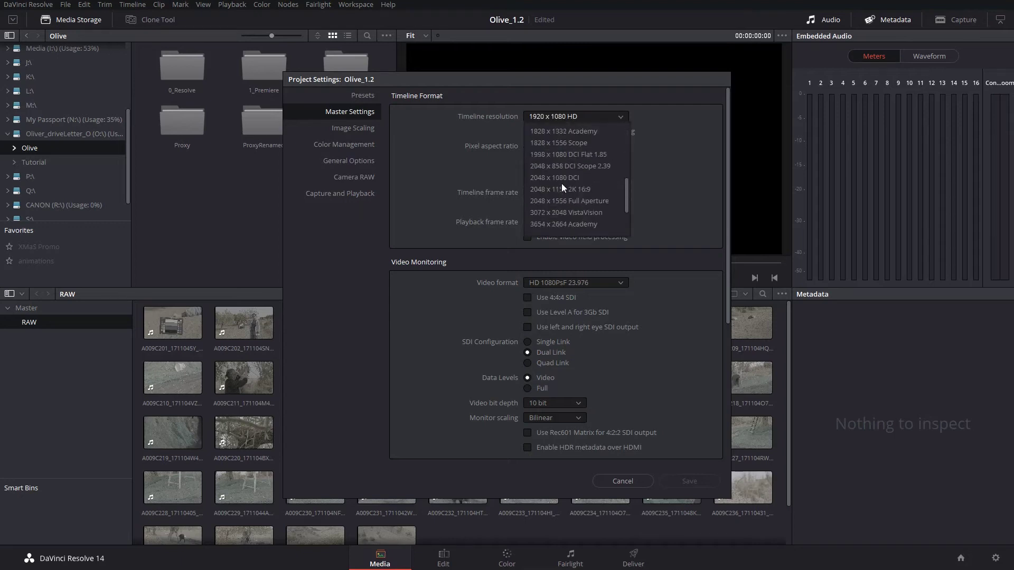
{"action": "scroll", "coordinate": [561, 183], "scroll_direction": "down", "scroll_amount": 2}
{"action": "left_click", "coordinate": [556, 212]}
{"action": "left_click", "coordinate": [549, 283]}
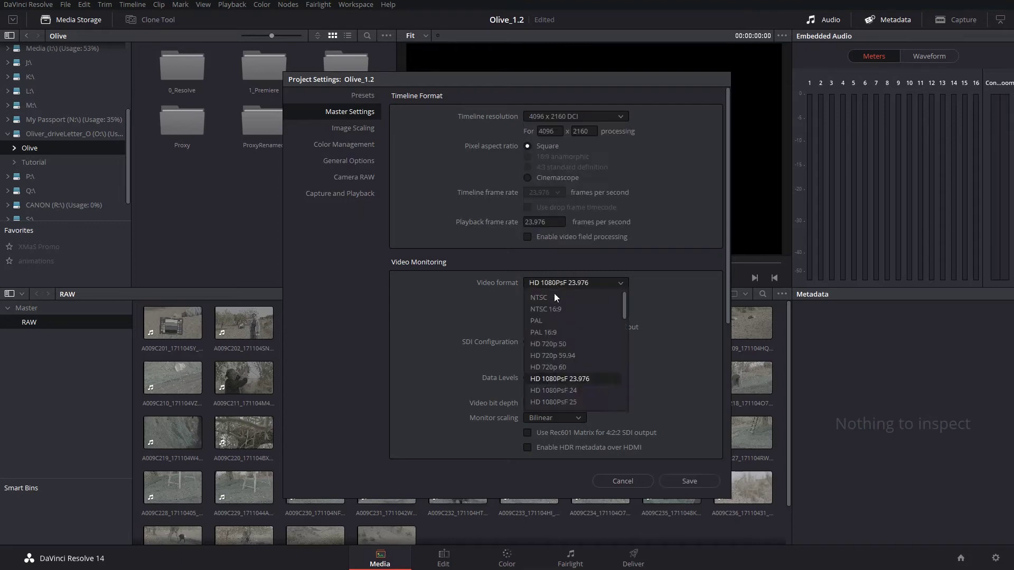
{"action": "scroll", "coordinate": [556, 325], "scroll_direction": "down", "scroll_amount": 5}
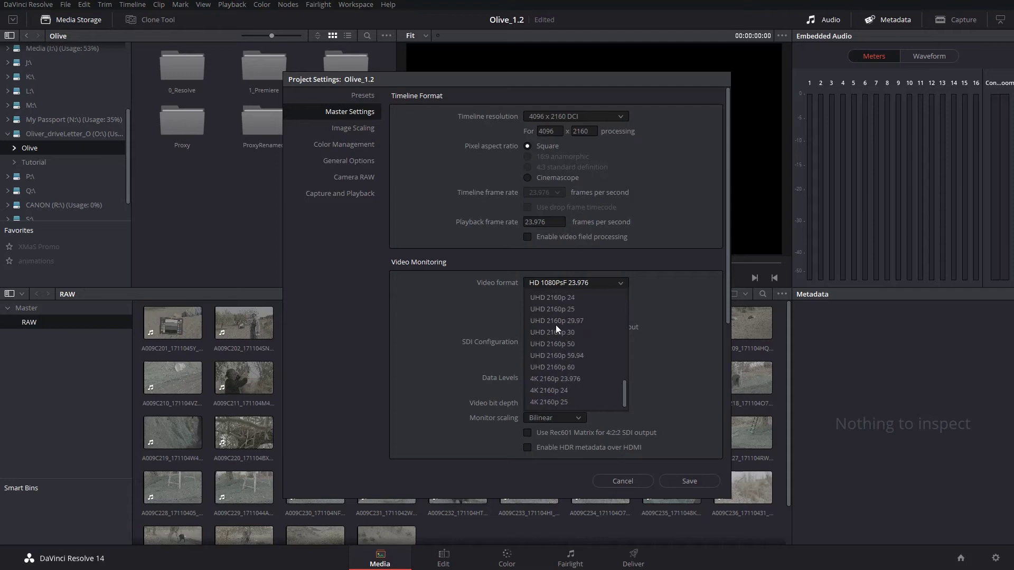
{"action": "left_click", "coordinate": [562, 379]}
Step: Check the Image Scaling output settings and browse the LUTs available for the 3D Video Monitor Lookup Table in Color Management
{"action": "left_click", "coordinate": [359, 128]}
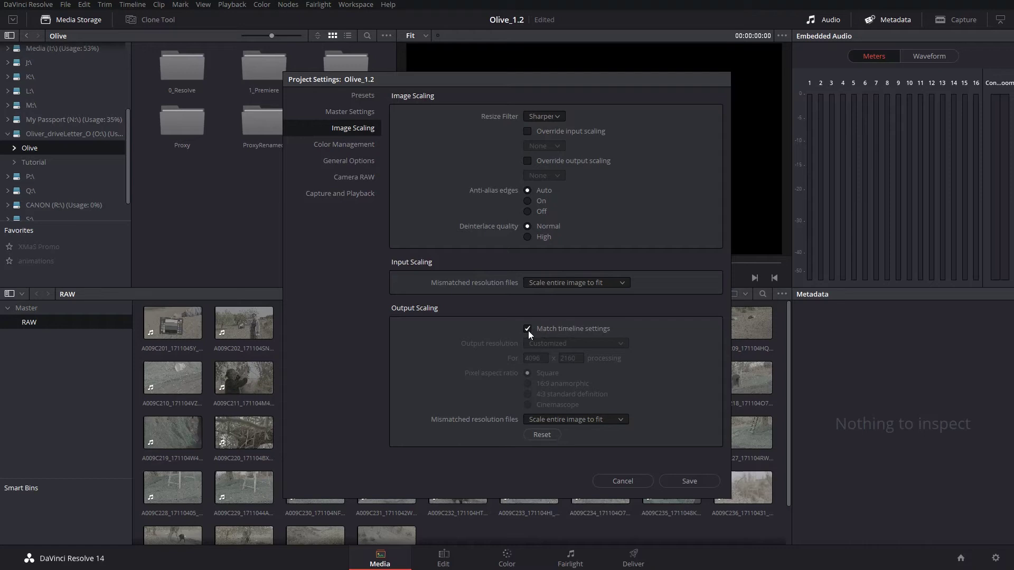
{"action": "left_click", "coordinate": [354, 143]}
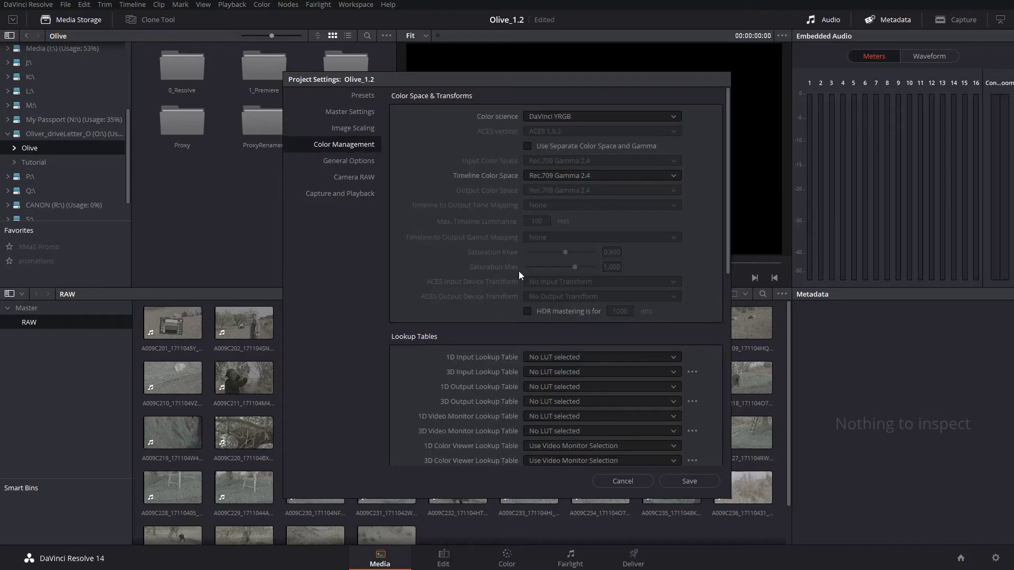
{"action": "scroll", "coordinate": [517, 275], "scroll_direction": "down", "scroll_amount": 2}
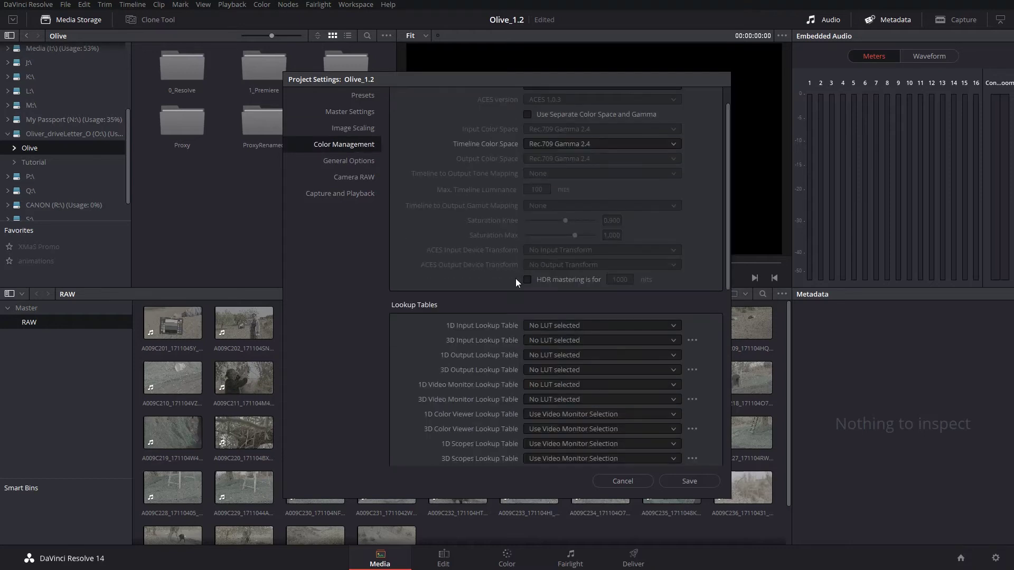
{"action": "left_click", "coordinate": [545, 400]}
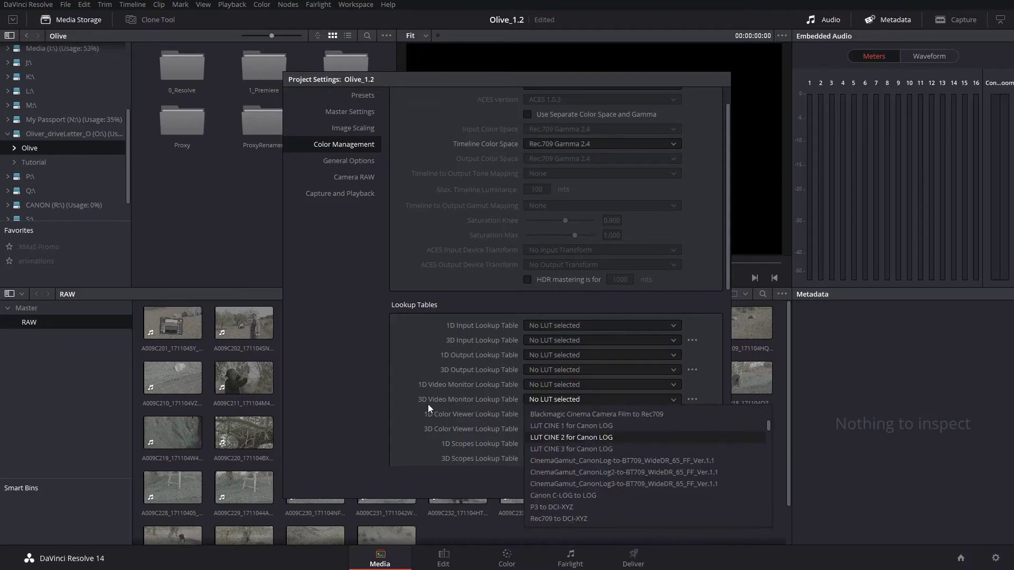
{"action": "scroll", "coordinate": [622, 454], "scroll_direction": "down", "scroll_amount": 5}
{"action": "scroll", "coordinate": [619, 452], "scroll_direction": "down", "scroll_amount": 10}
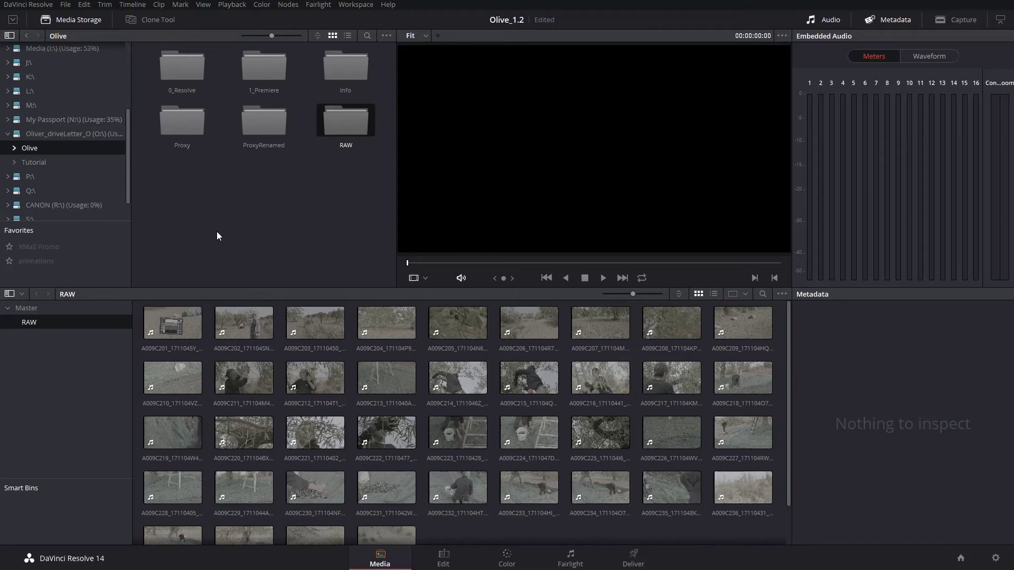
Step: Import the EDL Olive_v1.0_export.edl as timeline Olive_v1 at 23.976 fps, conforming it to the clips in the Master bin
{"action": "left_click", "coordinate": [453, 558]}
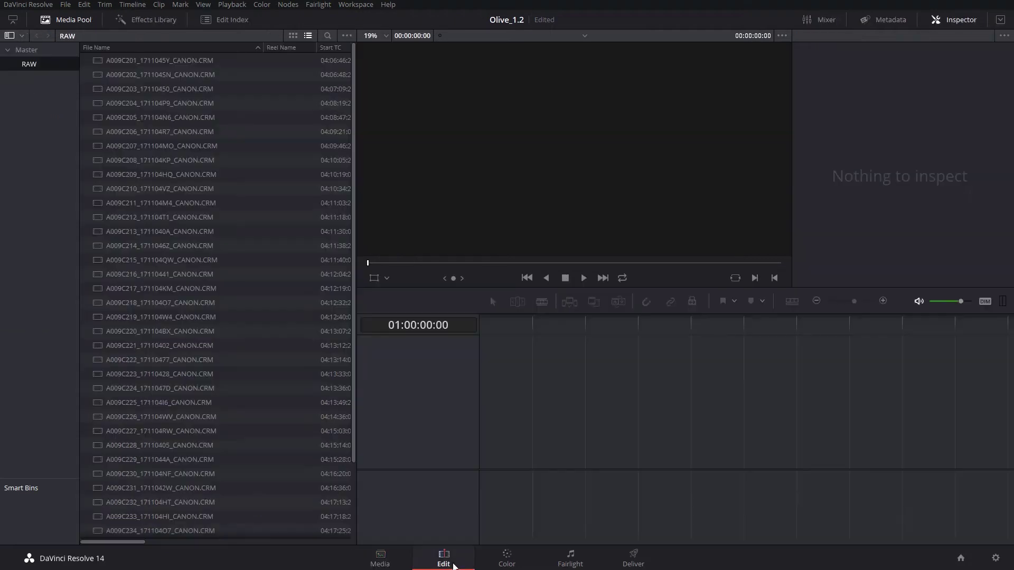
{"action": "left_click", "coordinate": [65, 5]}
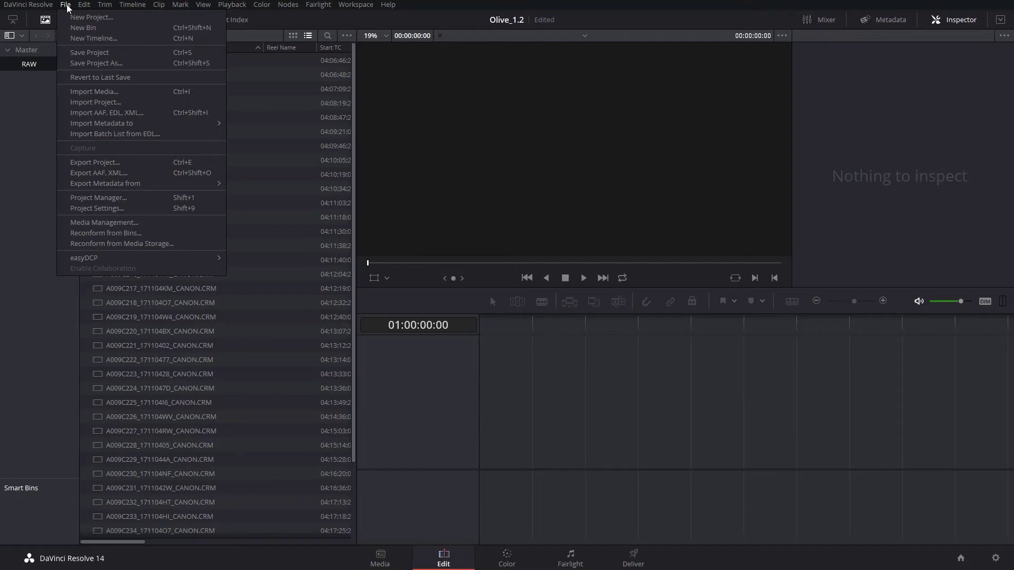
{"action": "left_click", "coordinate": [99, 113]}
{"action": "left_click", "coordinate": [763, 373]}
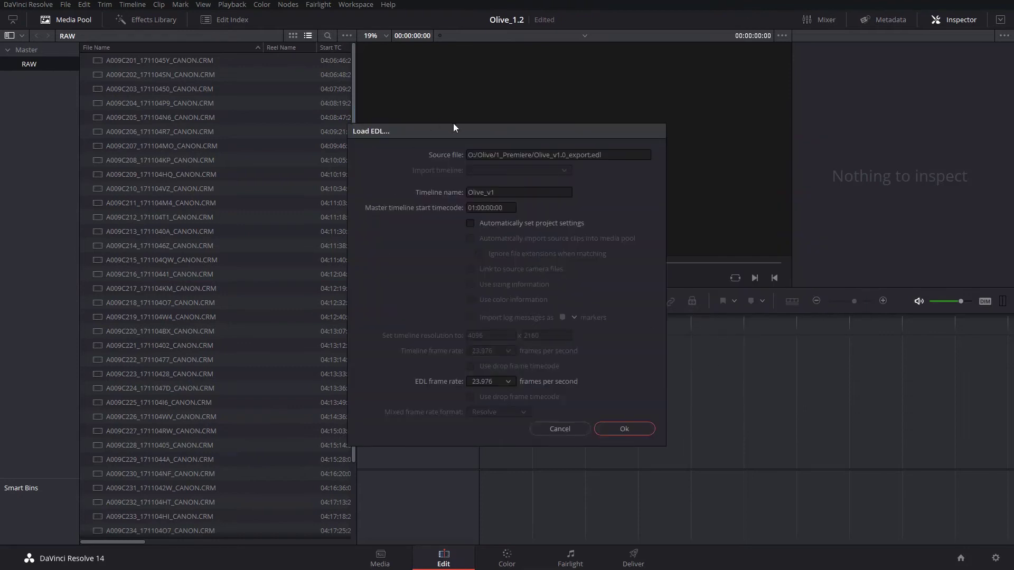
{"action": "left_click", "coordinate": [621, 429]}
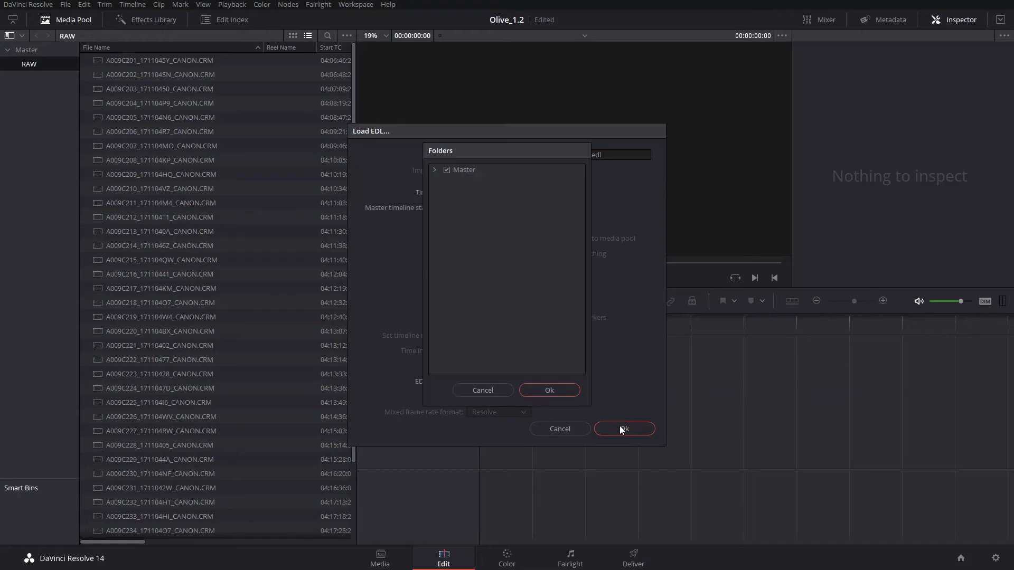
{"action": "left_click", "coordinate": [434, 170]}
{"action": "left_click", "coordinate": [542, 392]}
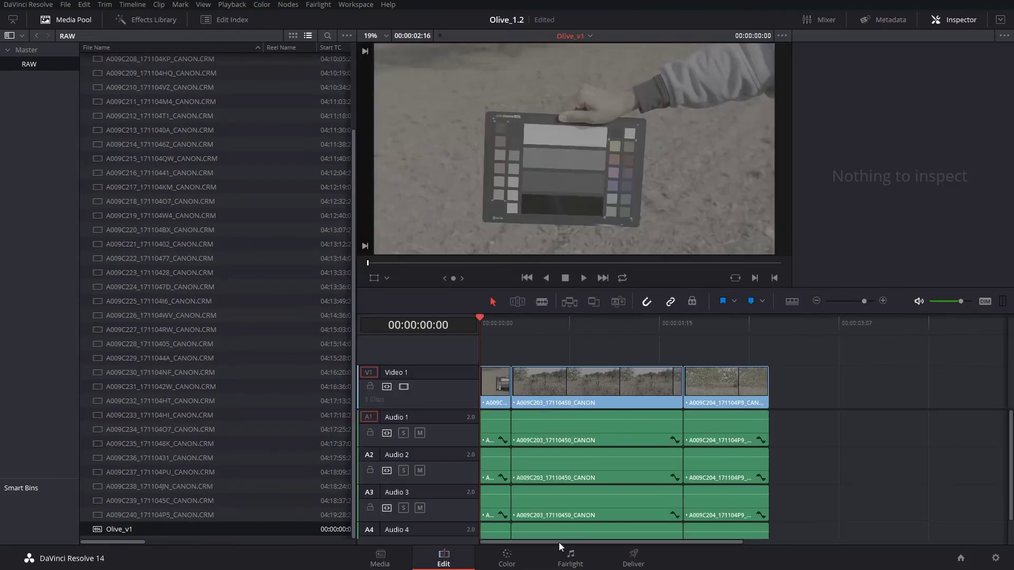
Step: Scrub through the Olive_v1 timeline to check the conformed raw clips
{"action": "left_click", "coordinate": [553, 324]}
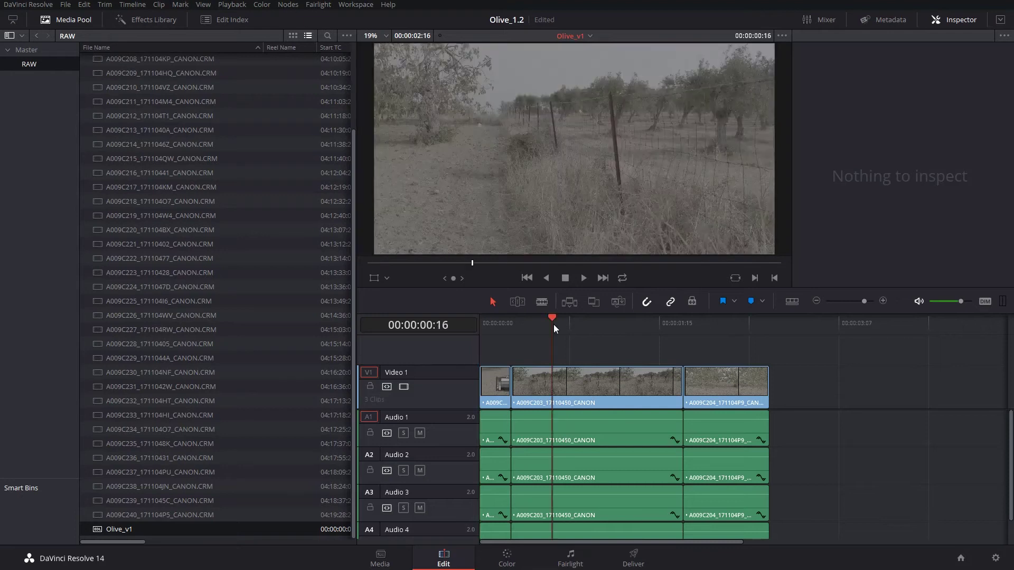
{"action": "left_click_drag", "start_coordinate": [551, 315], "coordinate": [613, 322]}
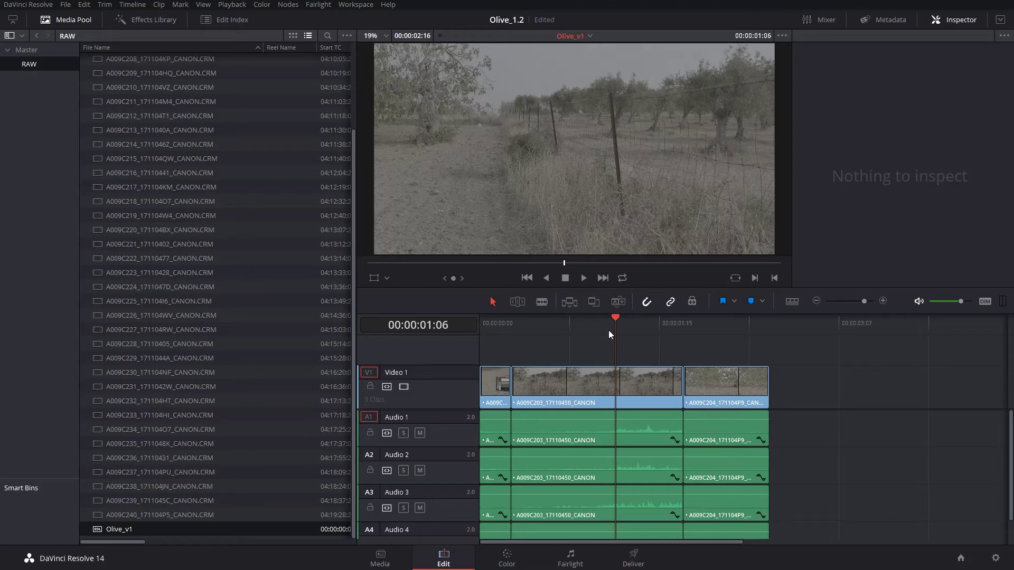
{"action": "left_click", "coordinate": [570, 323]}
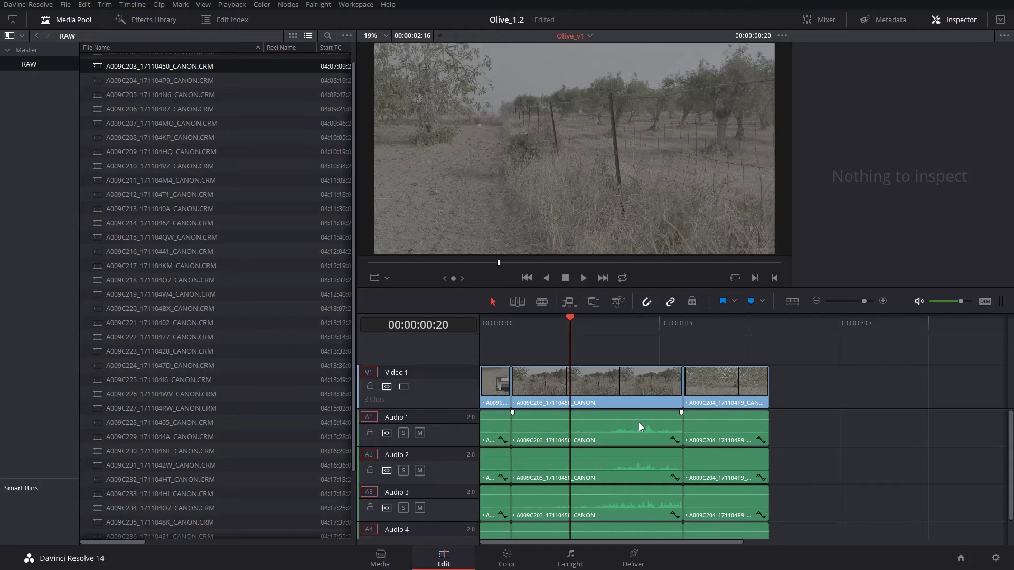
Step: Set the audio format of all timeline clips to Stereo in their clip attributes
{"action": "scroll", "coordinate": [776, 505], "scroll_direction": "down", "scroll_amount": 2}
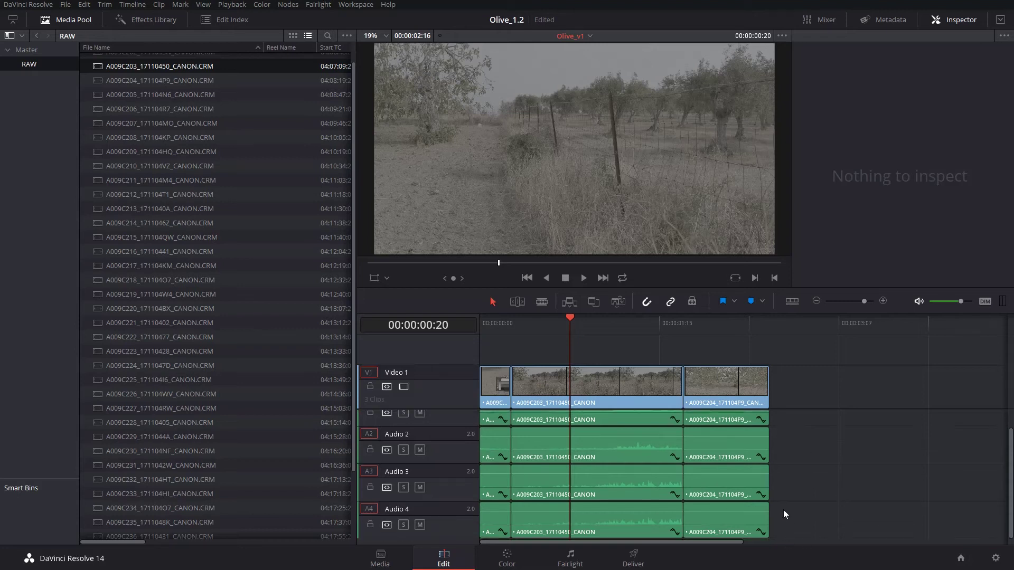
{"action": "key", "text": "ctrl+a"}
{"action": "right_click", "coordinate": [733, 446]}
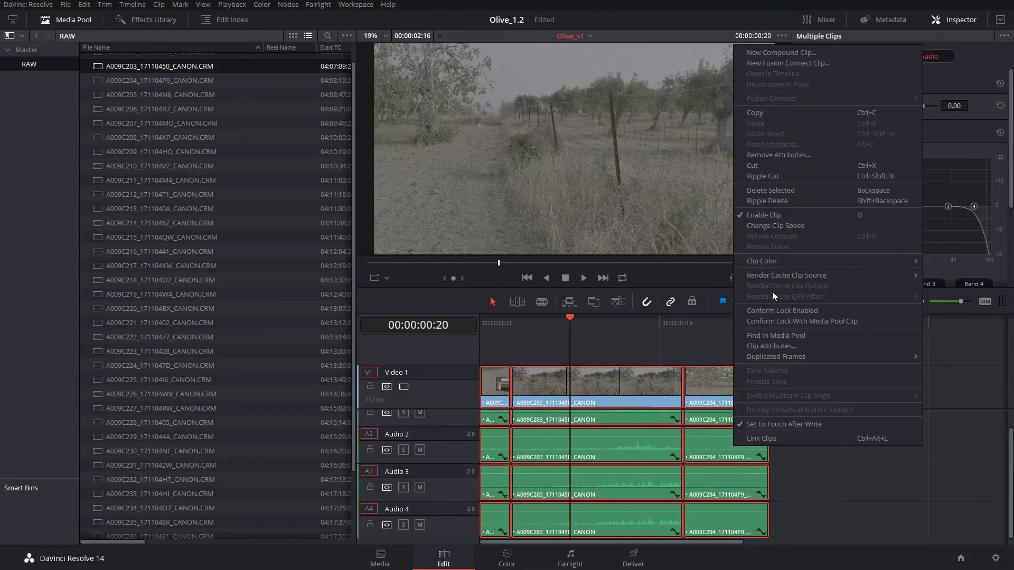
{"action": "left_click", "coordinate": [768, 347]}
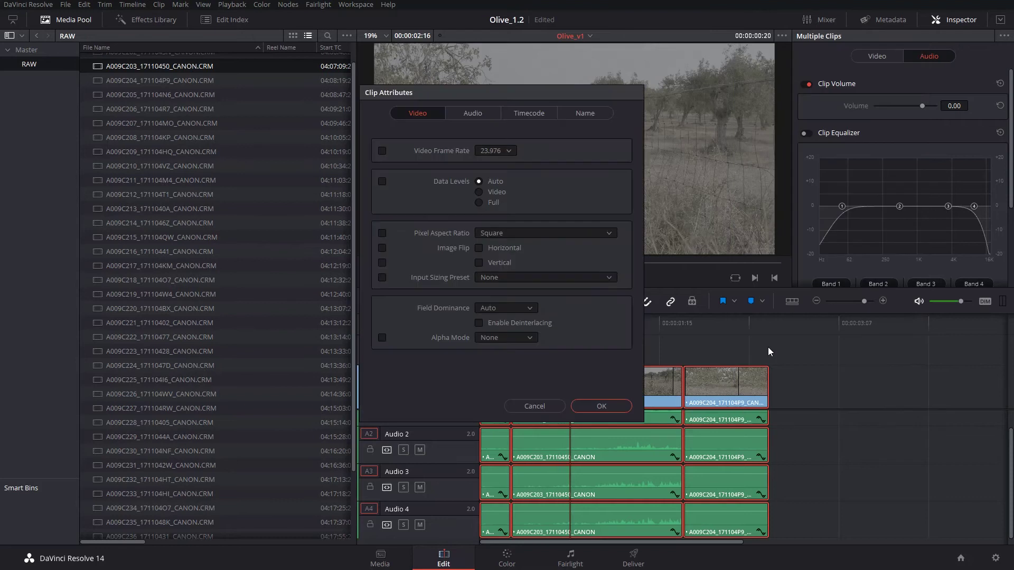
{"action": "left_click", "coordinate": [473, 118]}
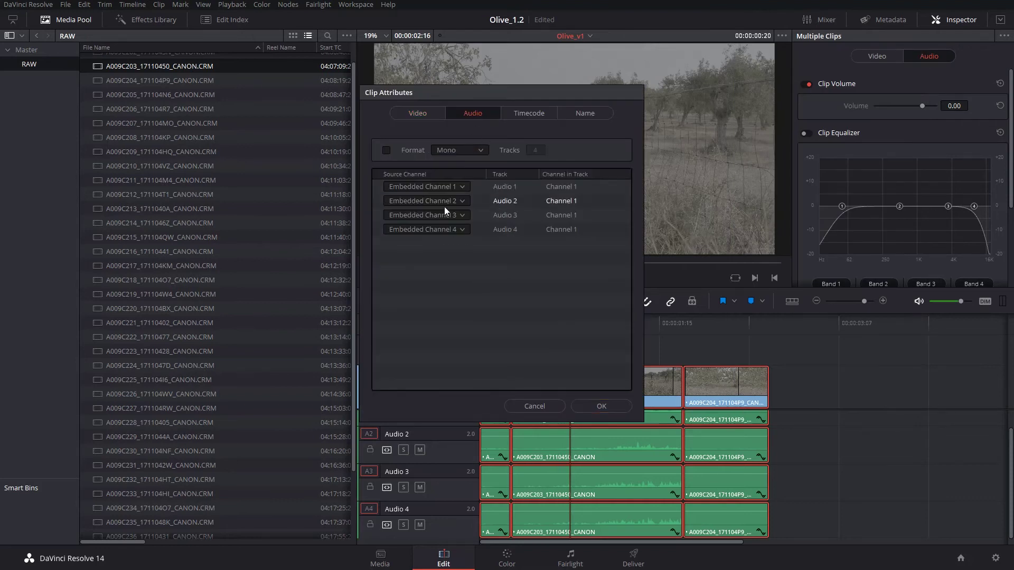
{"action": "left_click", "coordinate": [450, 150]}
{"action": "left_click", "coordinate": [450, 172]}
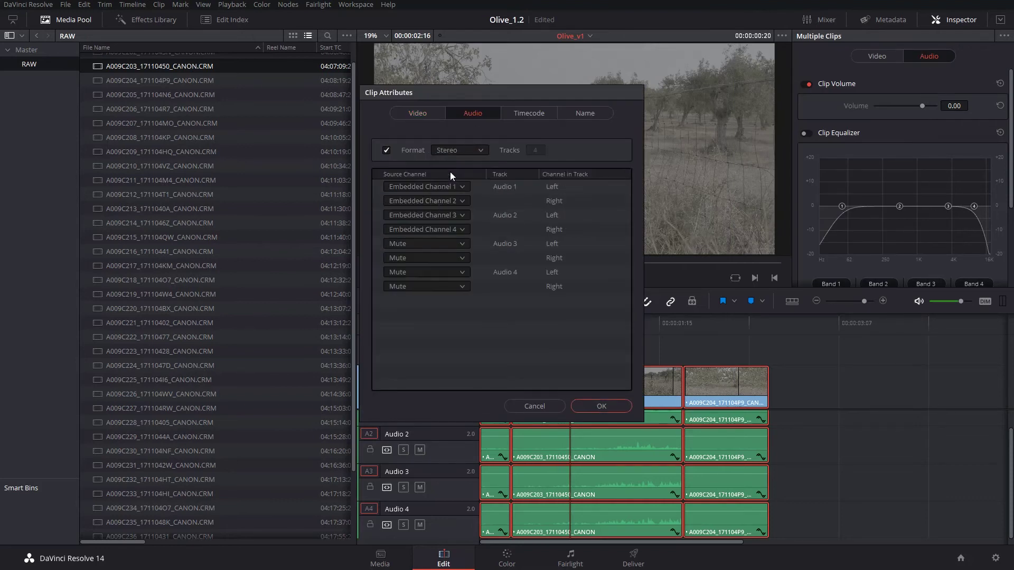
{"action": "left_click", "coordinate": [601, 406]}
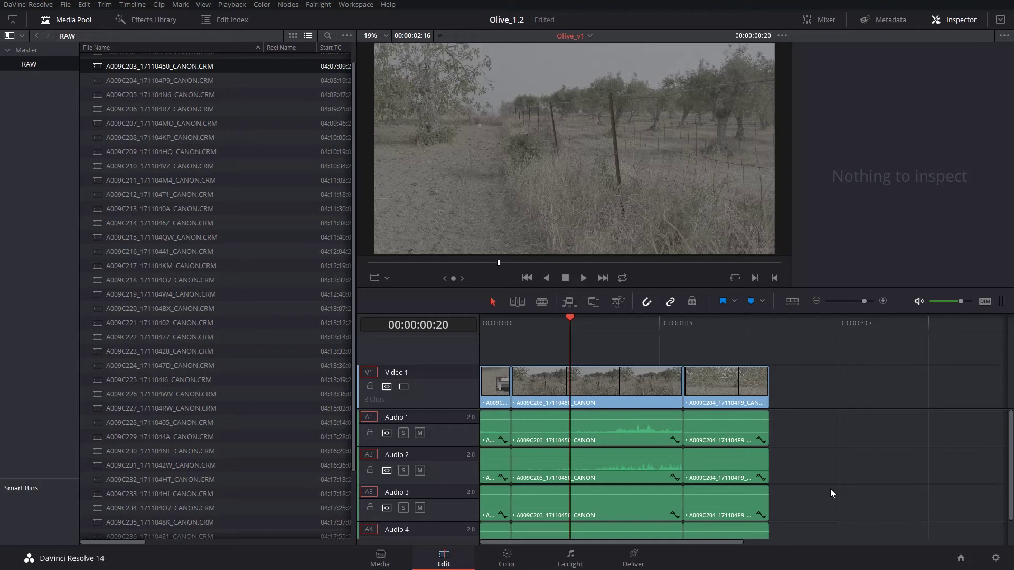
Step: Mute the Audio 2 track and play the second clip to check the sound
{"action": "scroll", "coordinate": [830, 489], "scroll_direction": "down", "scroll_amount": 1}
{"action": "scroll", "coordinate": [830, 489], "scroll_direction": "up", "scroll_amount": 1}
{"action": "left_click", "coordinate": [697, 323]}
{"action": "left_click", "coordinate": [420, 471]}
{"action": "left_click", "coordinate": [560, 323]}
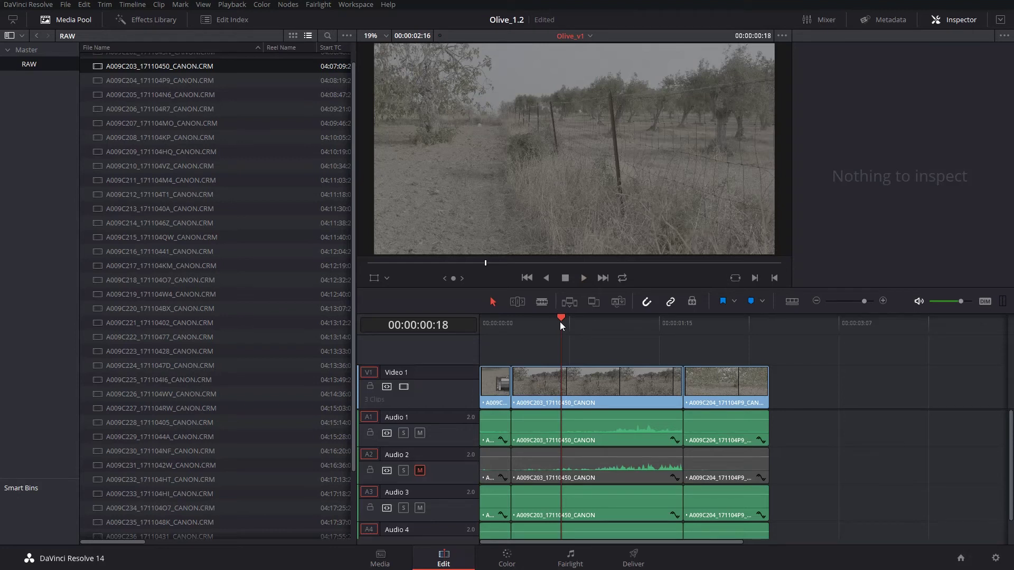
{"action": "key", "text": "space"}
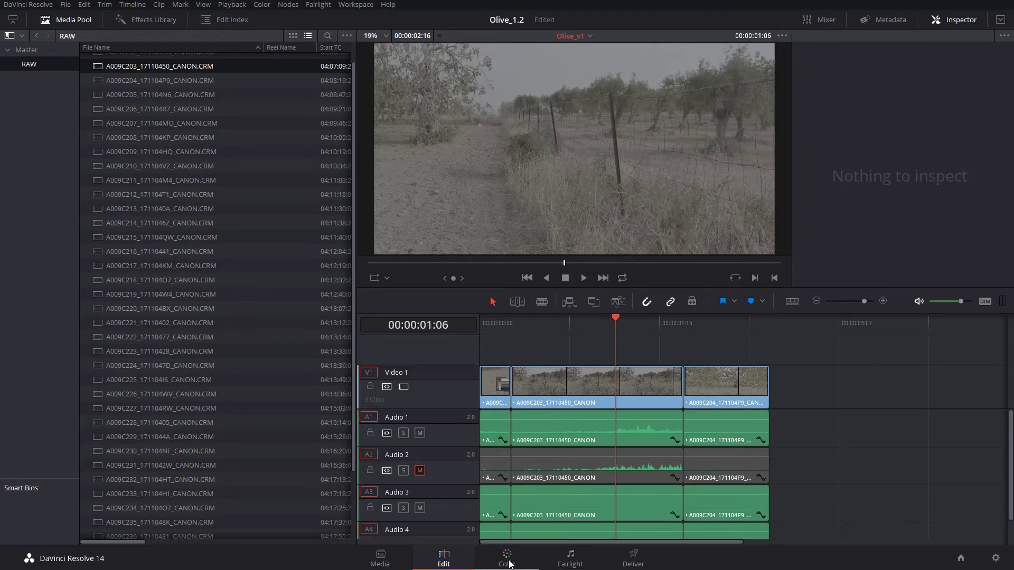
Step: On the Color page, apply the Arri Alexa LogC to Rec709 3D LUT to the color chart clip's first node
{"action": "left_click", "coordinate": [492, 328]}
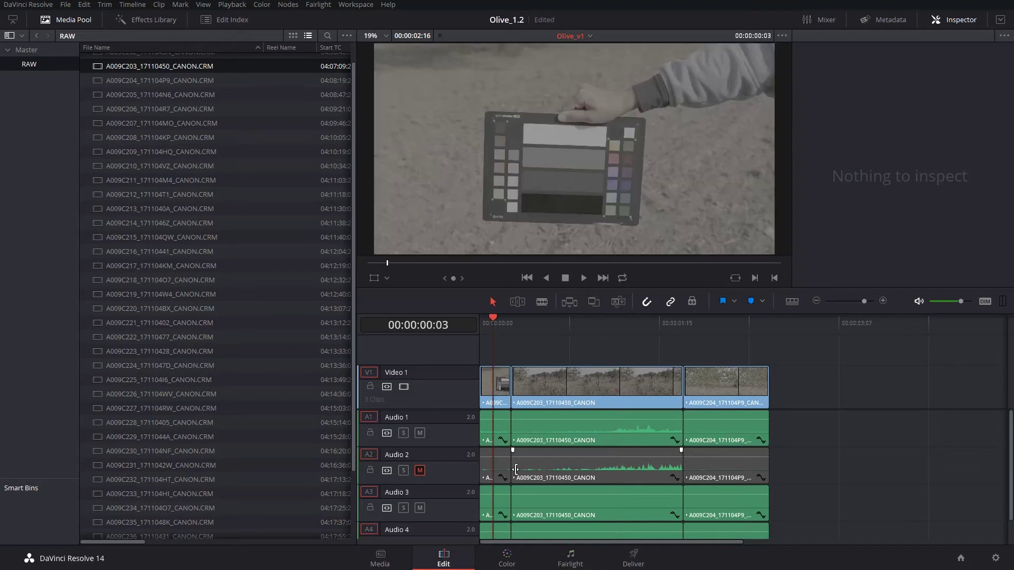
{"action": "left_click", "coordinate": [508, 559]}
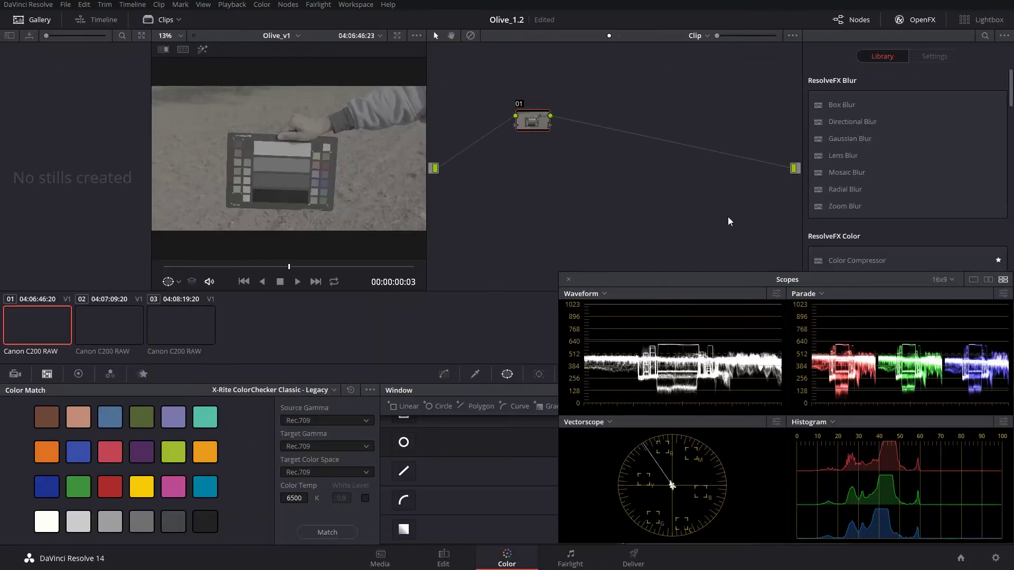
{"action": "left_click_drag", "start_coordinate": [529, 121], "coordinate": [503, 166]}
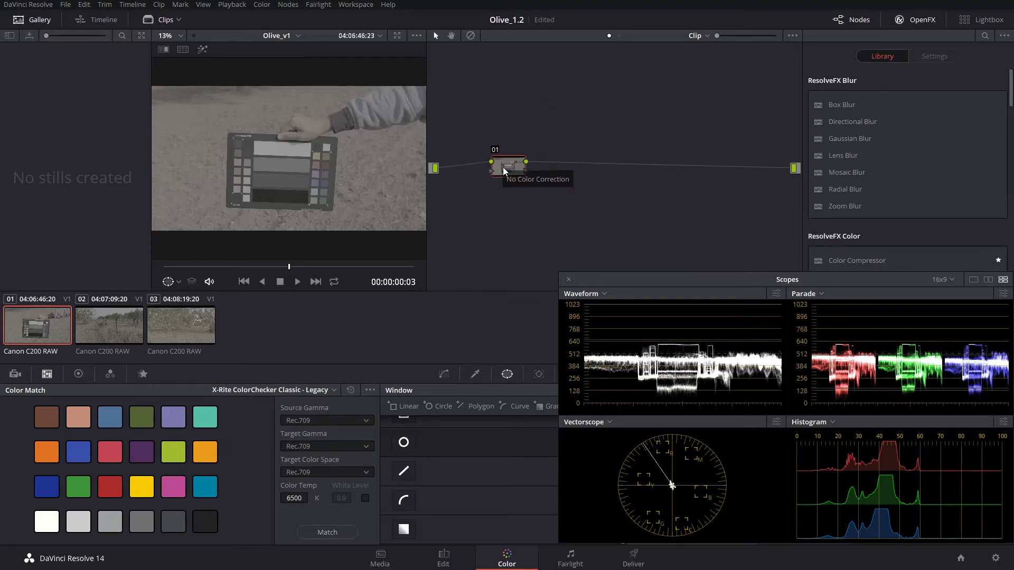
{"action": "right_click", "coordinate": [505, 169]}
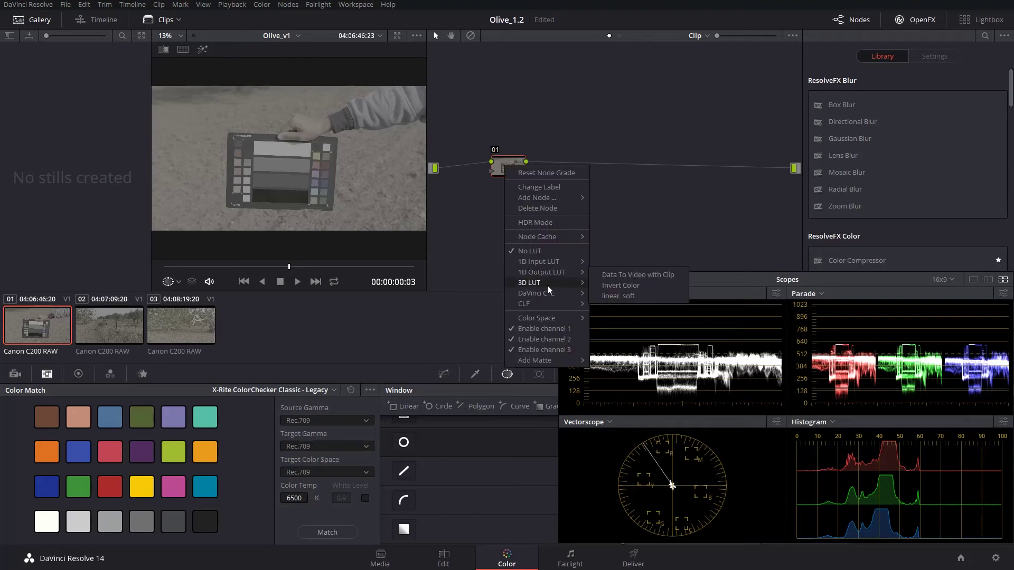
{"action": "mouse_move", "coordinate": [548, 288]}
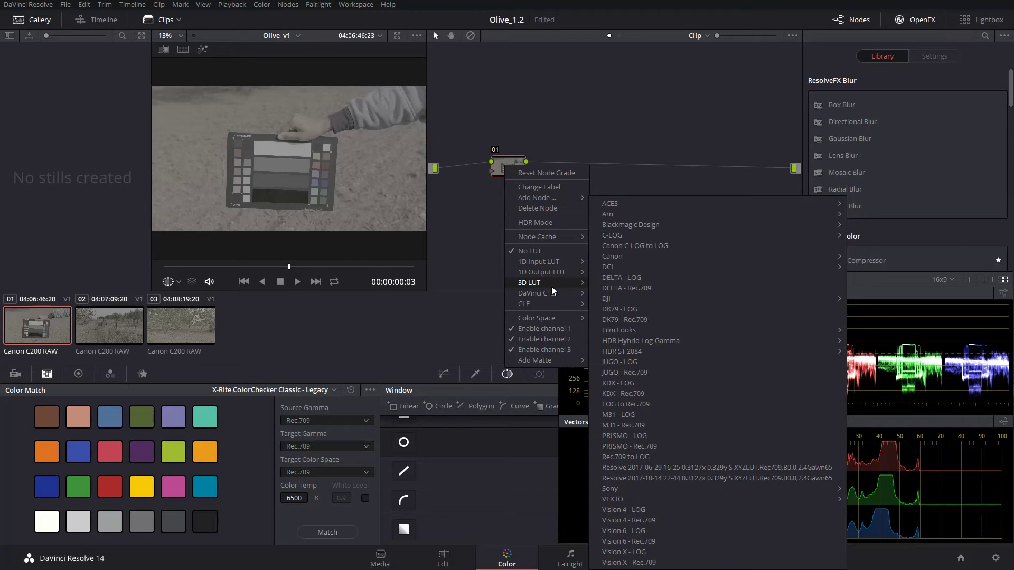
{"action": "mouse_move", "coordinate": [611, 216]}
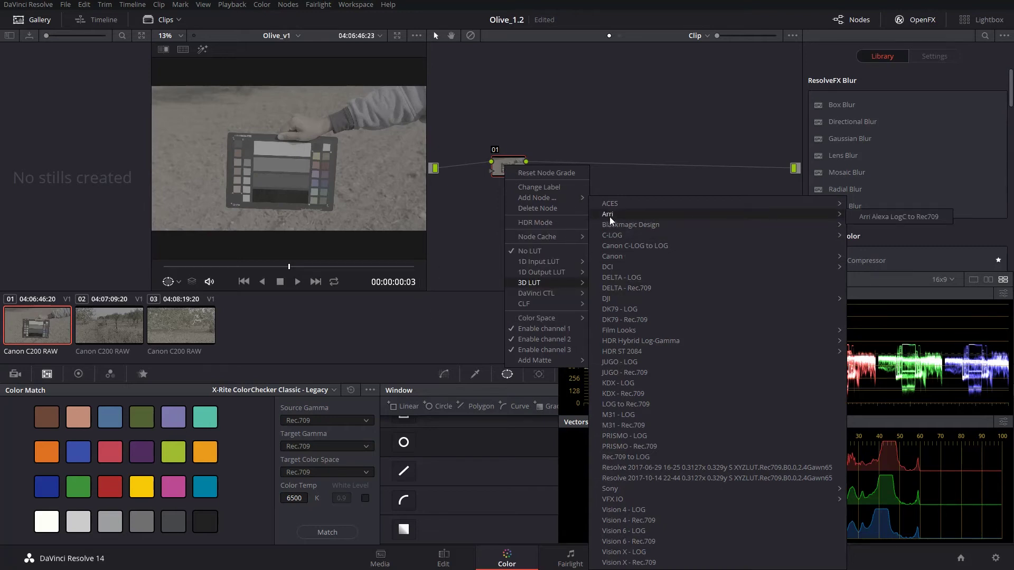
{"action": "left_click", "coordinate": [860, 218]}
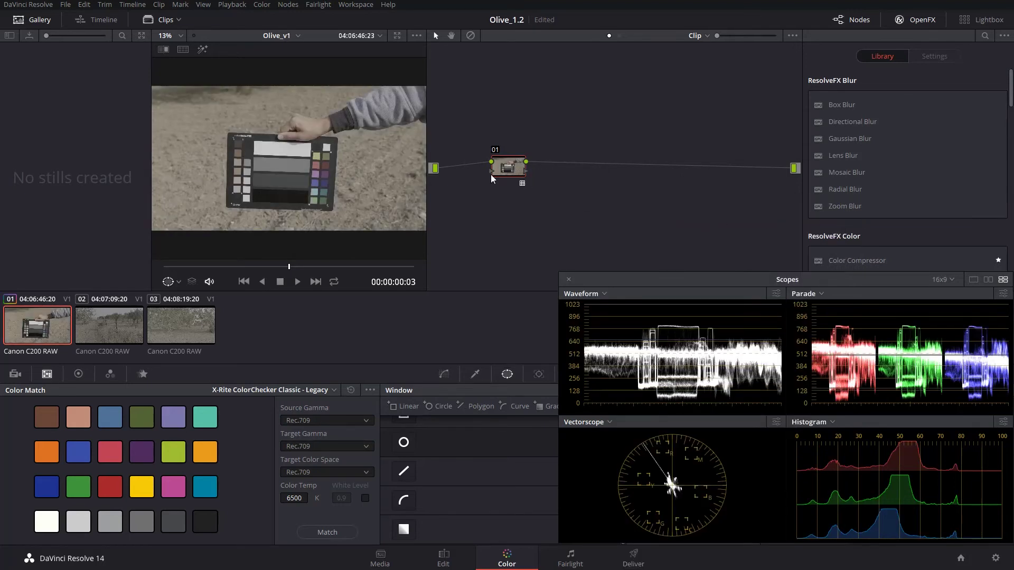
Step: Add a second serial node with saturation raised to 70.40, followed by an empty third serial node
{"action": "key", "text": "alt+s"}
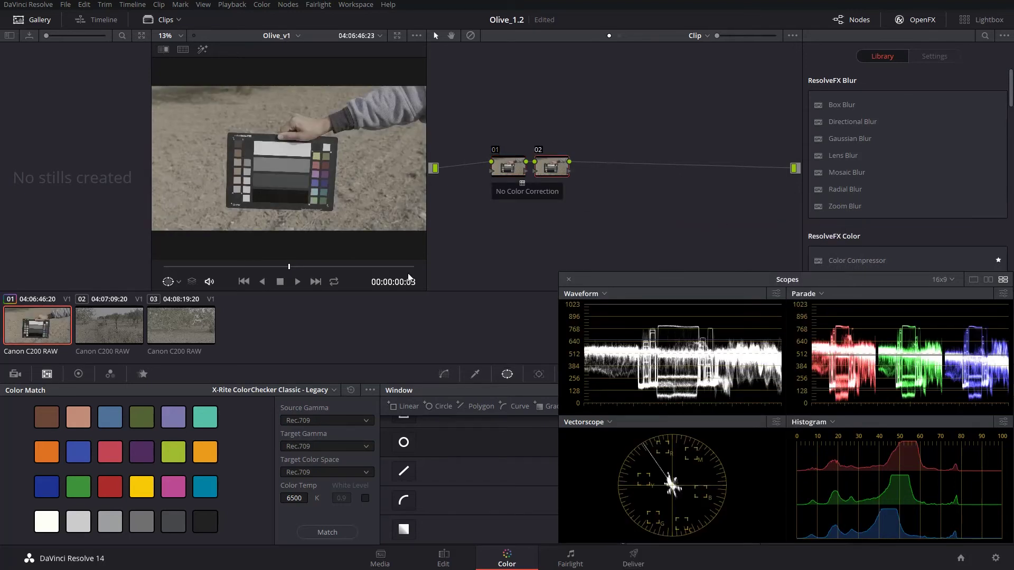
{"action": "left_click", "coordinate": [78, 374]}
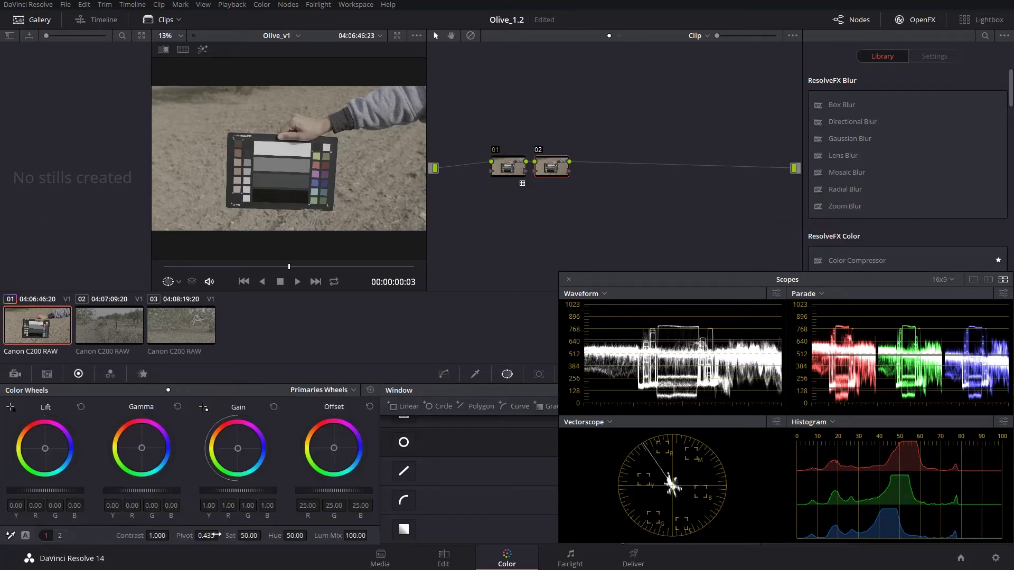
{"action": "left_click_drag", "start_coordinate": [224, 539], "coordinate": [259, 536]}
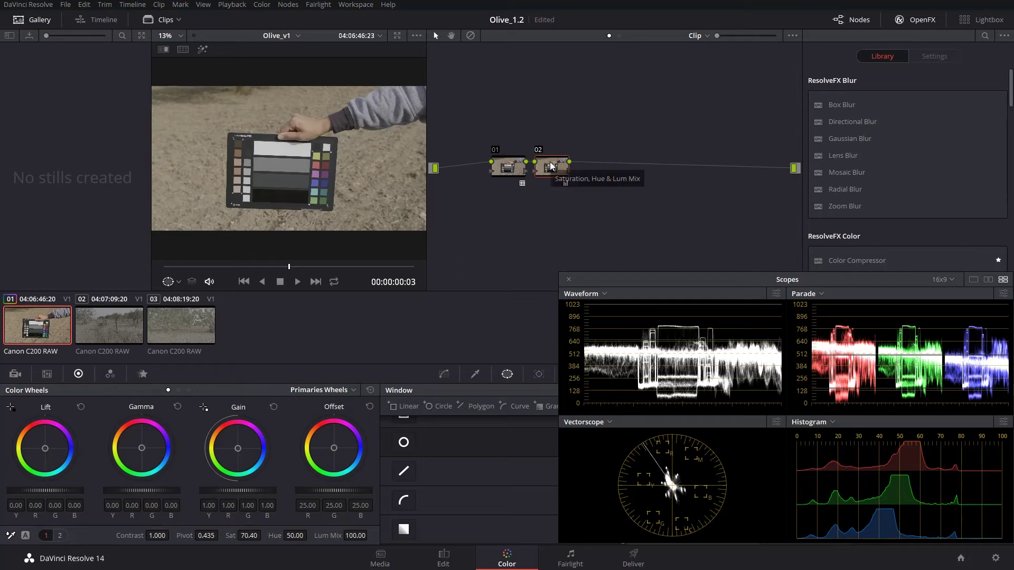
{"action": "key", "text": "alt+s"}
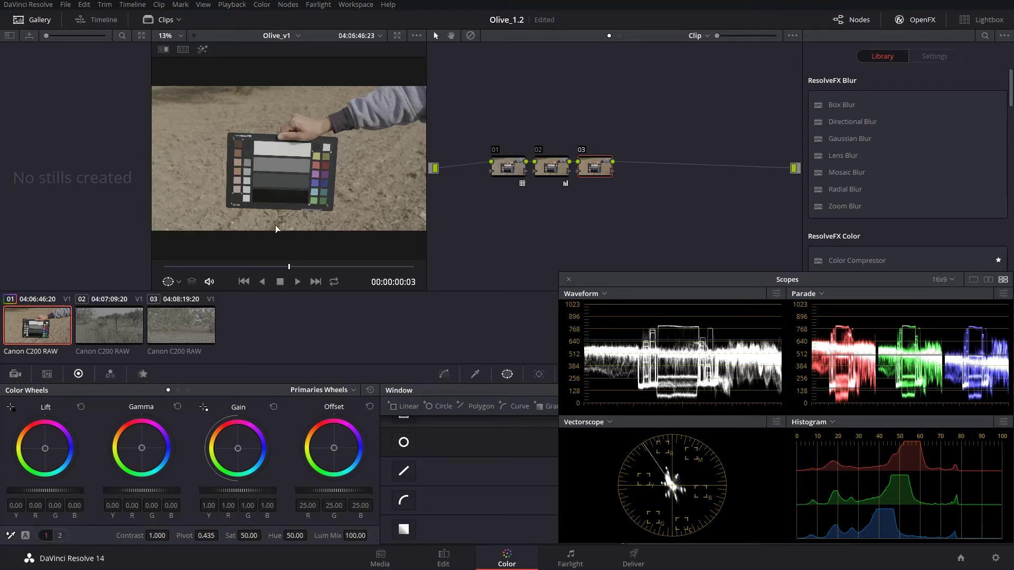
Step: Add a new grade version to the chart clip and clear it back to a single node without a LUT
{"action": "left_click", "coordinate": [261, 5]}
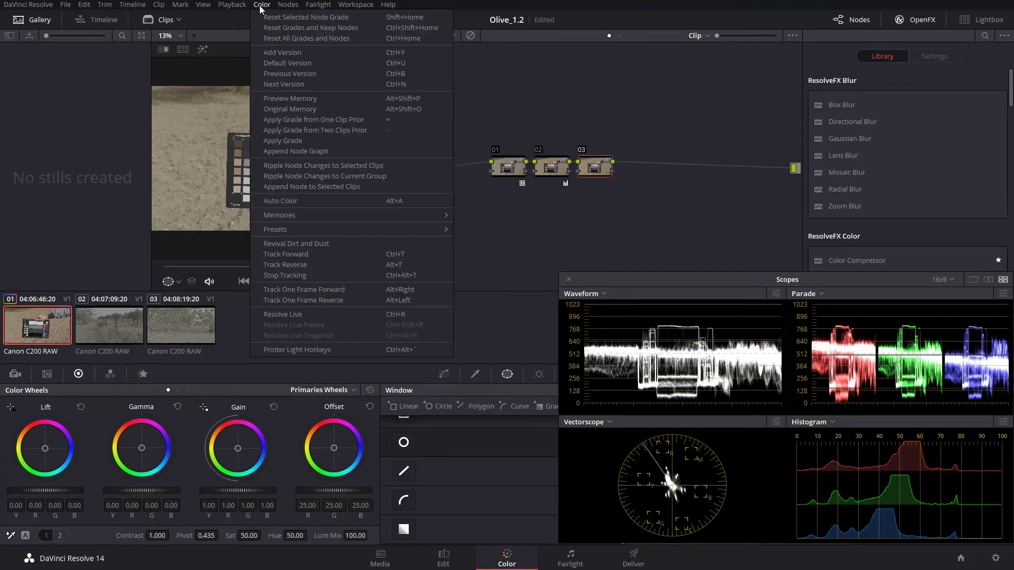
{"action": "left_click", "coordinate": [273, 53]}
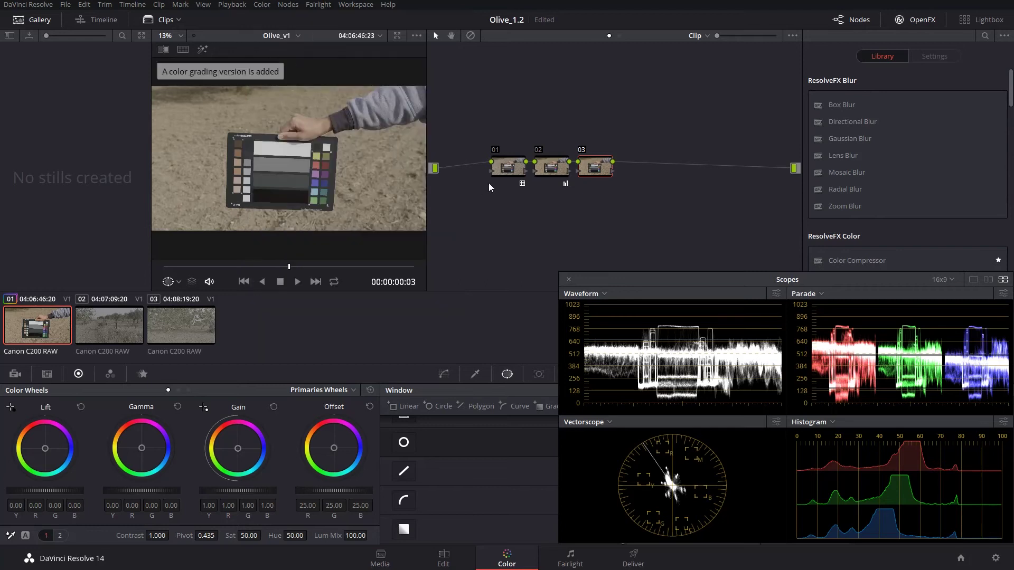
{"action": "left_click", "coordinate": [548, 168]}
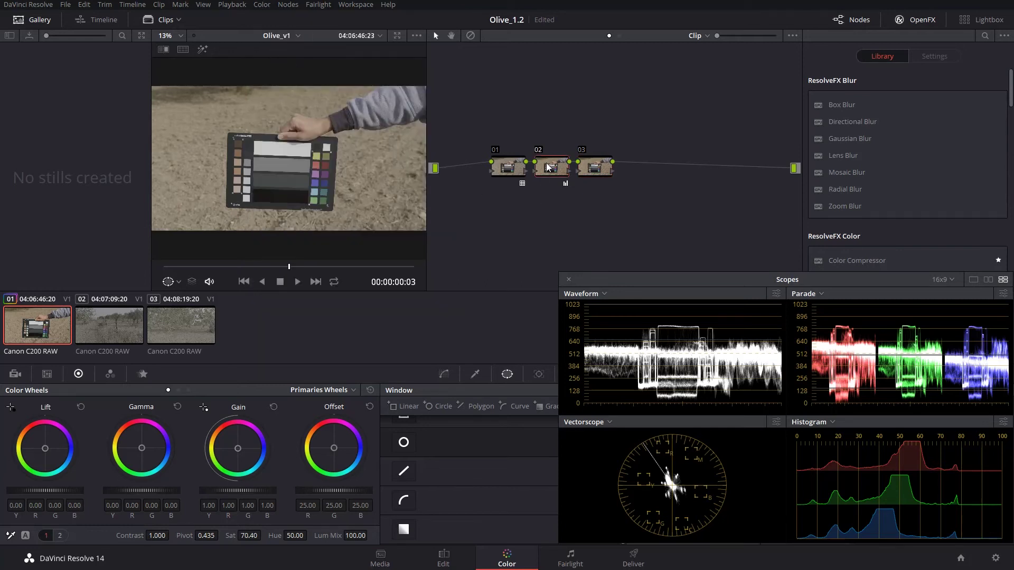
{"action": "key", "text": "Delete"}
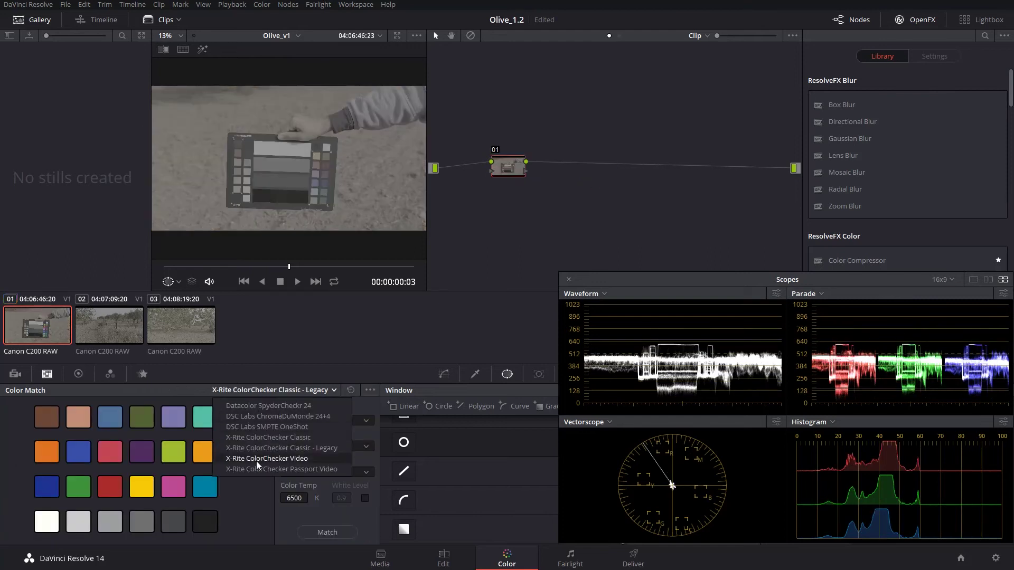
Step: Set Color Match to the X-Rite ColorChecker Video chart and fit the Color Chart overlay onto the chart in the image
{"action": "left_click", "coordinate": [257, 459]}
{"action": "left_click", "coordinate": [172, 283]}
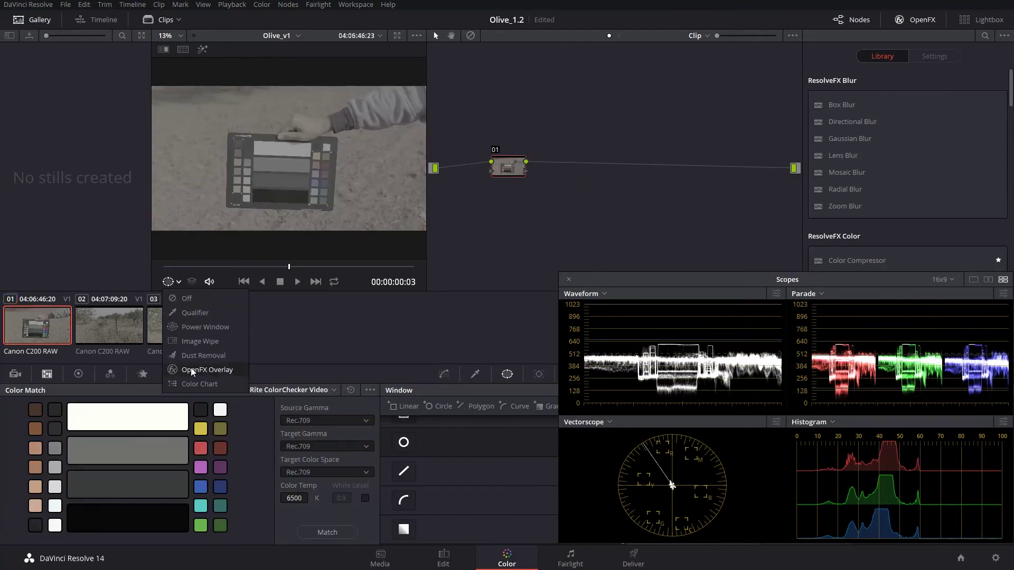
{"action": "left_click", "coordinate": [192, 384]}
{"action": "scroll", "coordinate": [289, 159], "scroll_direction": "up", "scroll_amount": 2}
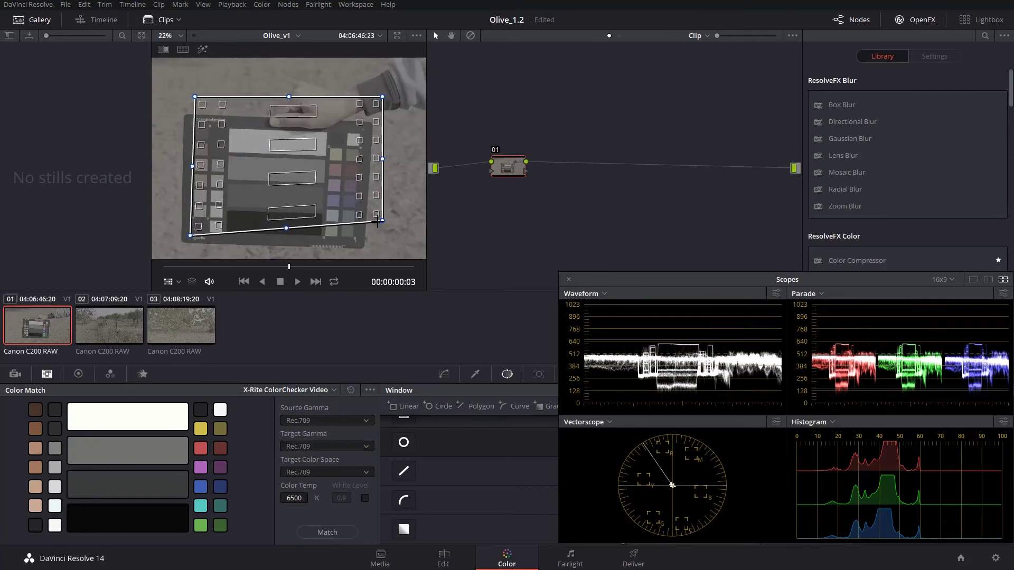
{"action": "left_click_drag", "start_coordinate": [388, 100], "coordinate": [359, 119]}
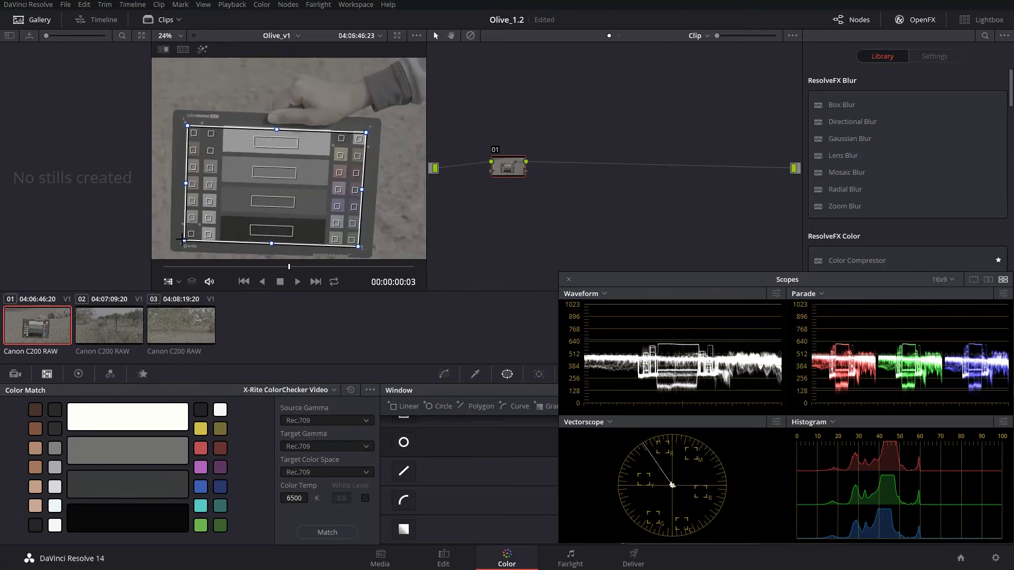
Step: Set the Color Match source gamma to ARRI Log C and match the clip to the chart
{"action": "left_click", "coordinate": [310, 421]}
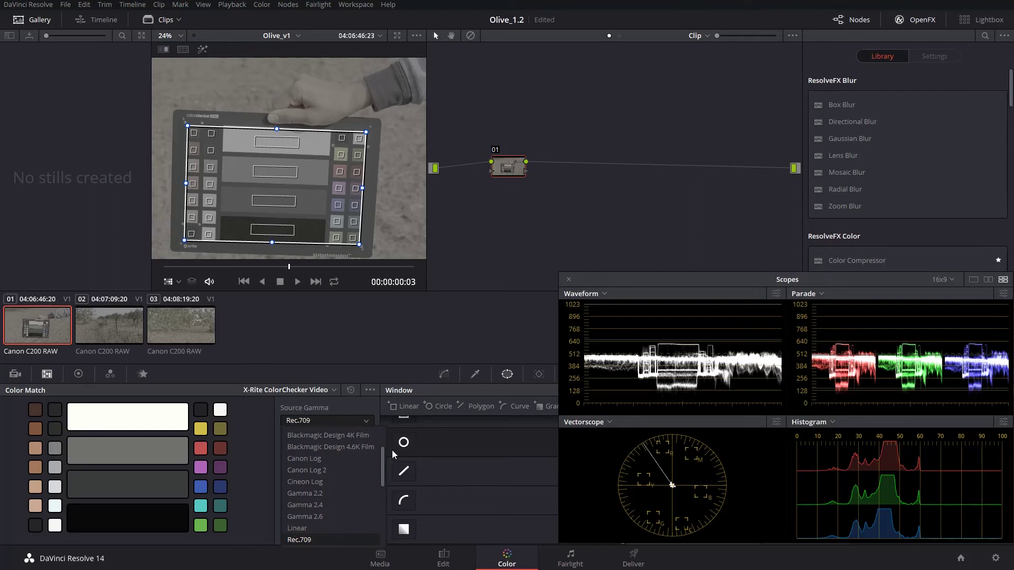
{"action": "scroll", "coordinate": [315, 452], "scroll_direction": "up", "scroll_amount": 3}
{"action": "left_click", "coordinate": [315, 448]}
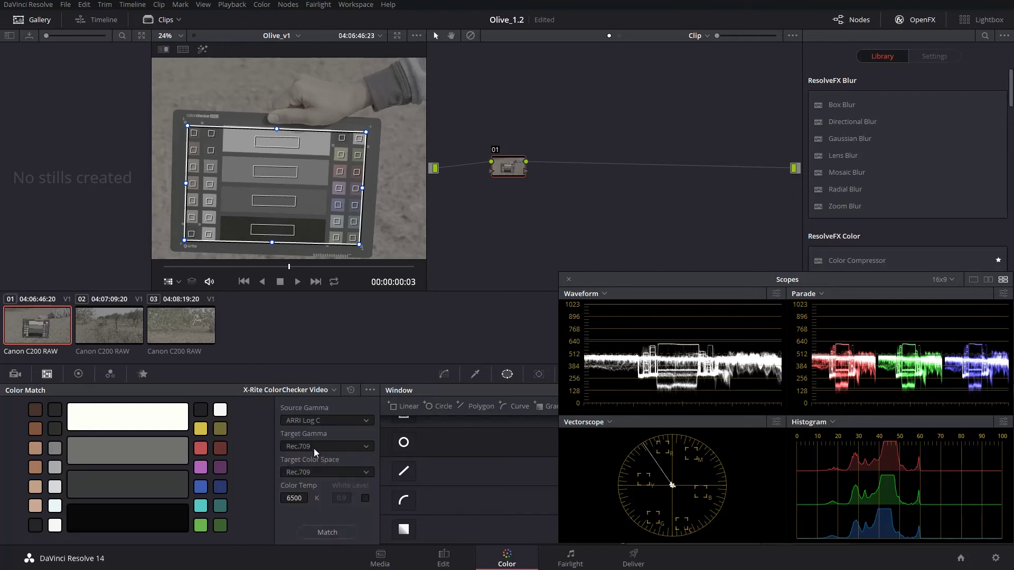
{"action": "left_click", "coordinate": [336, 533]}
{"action": "scroll", "coordinate": [306, 200], "scroll_direction": "down", "scroll_amount": 3}
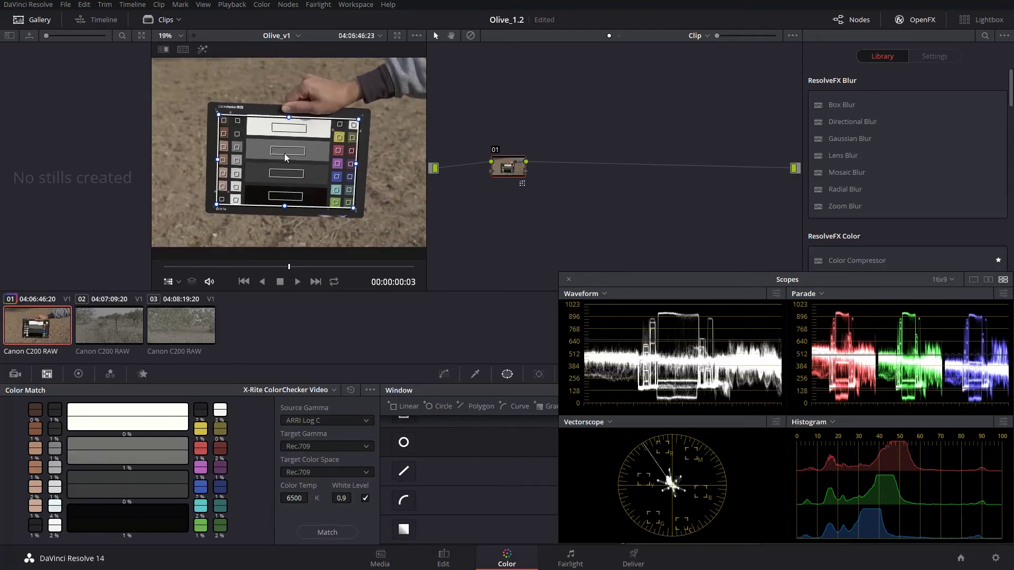
{"action": "scroll", "coordinate": [309, 193], "scroll_direction": "down", "scroll_amount": 2}
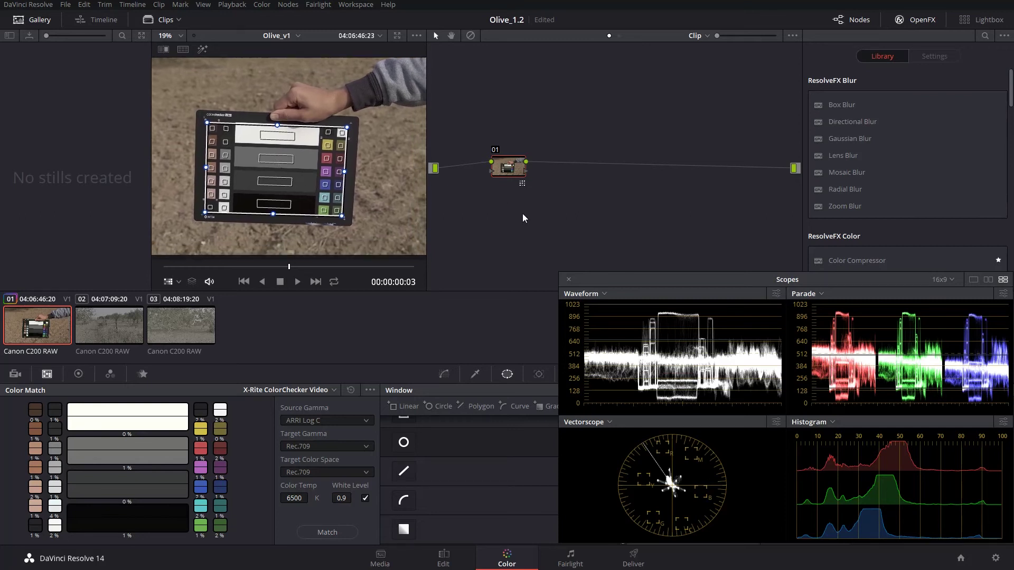
Step: Compare grade versions 1 and 2 of the chart clip in the viewer and scopes, including an enlarged Vectorscope
{"action": "key", "text": "ctrl+n"}
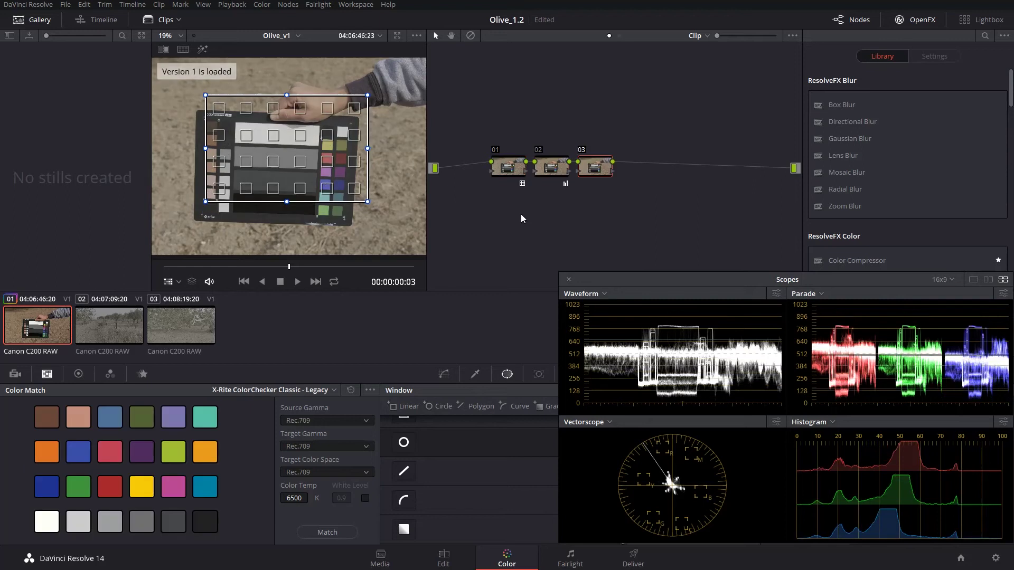
{"action": "key", "text": "ctrl+n"}
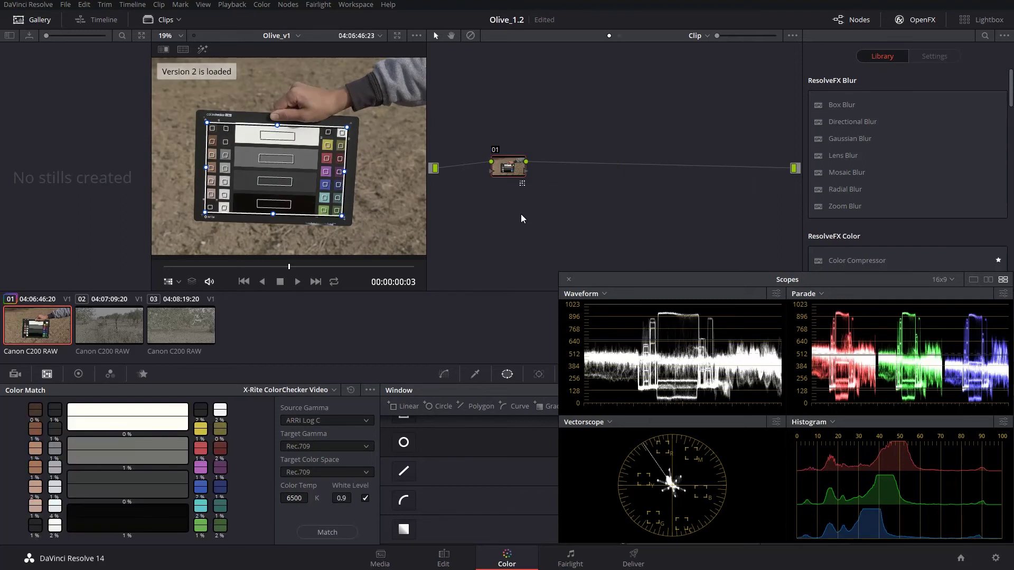
{"action": "key", "text": "ctrl+n"}
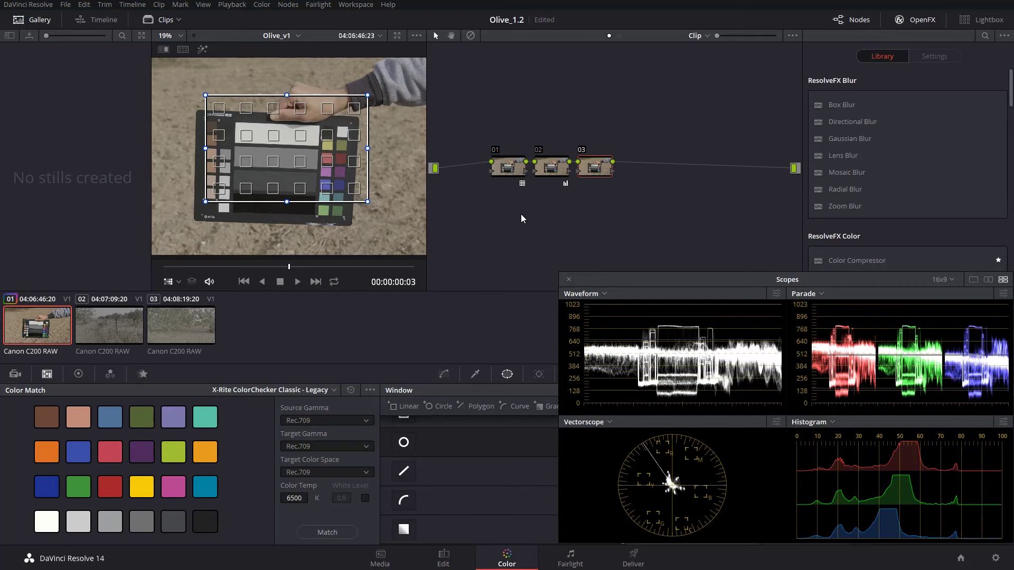
{"action": "key", "text": "ctrl+n"}
{"action": "key", "text": "ctrl+n"}
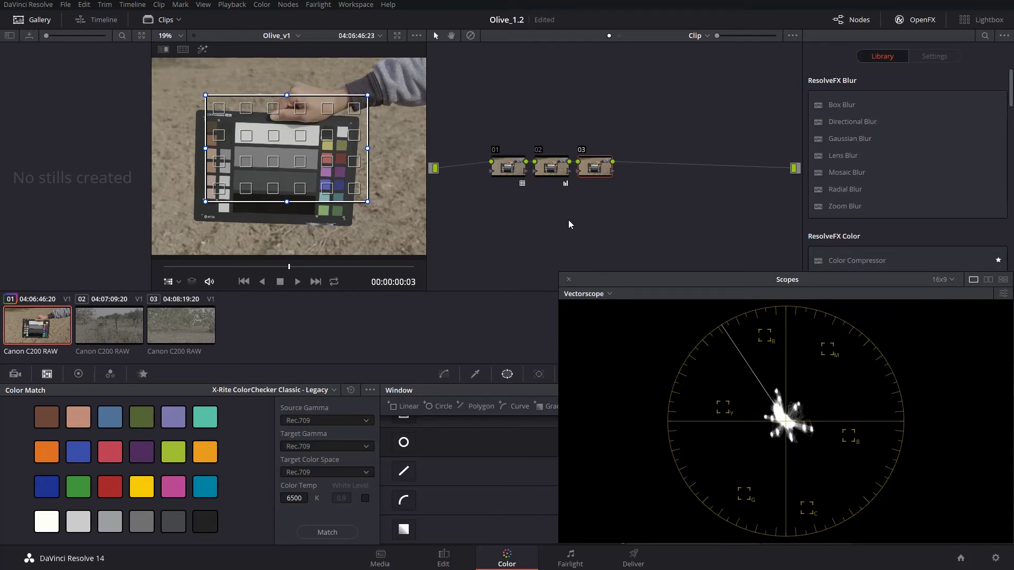
{"action": "key", "text": "ctrl+n"}
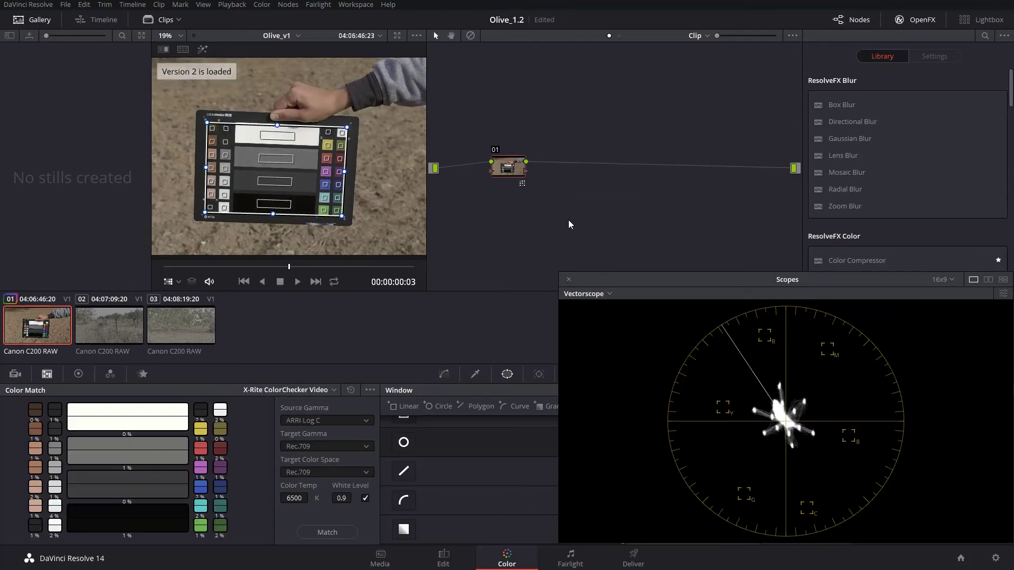
{"action": "key", "text": "ctrl+n"}
{"action": "key", "text": "ctrl+n"}
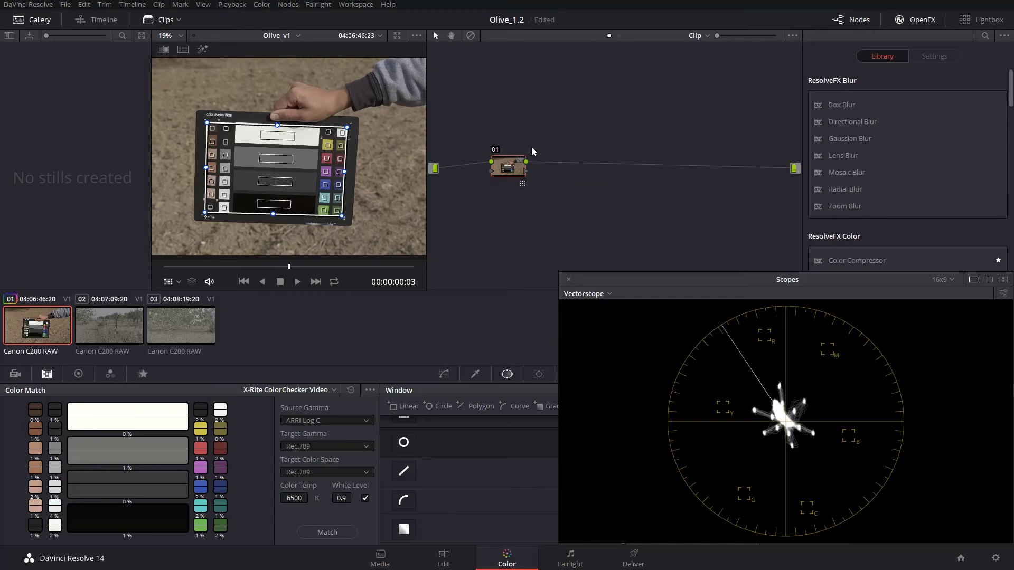
Step: Add a second serial node with RGB Mixer red, green and blue outputs at 2.00 and key output gain at 0.580, without a third node
{"action": "left_click_drag", "start_coordinate": [512, 168], "coordinate": [515, 167]}
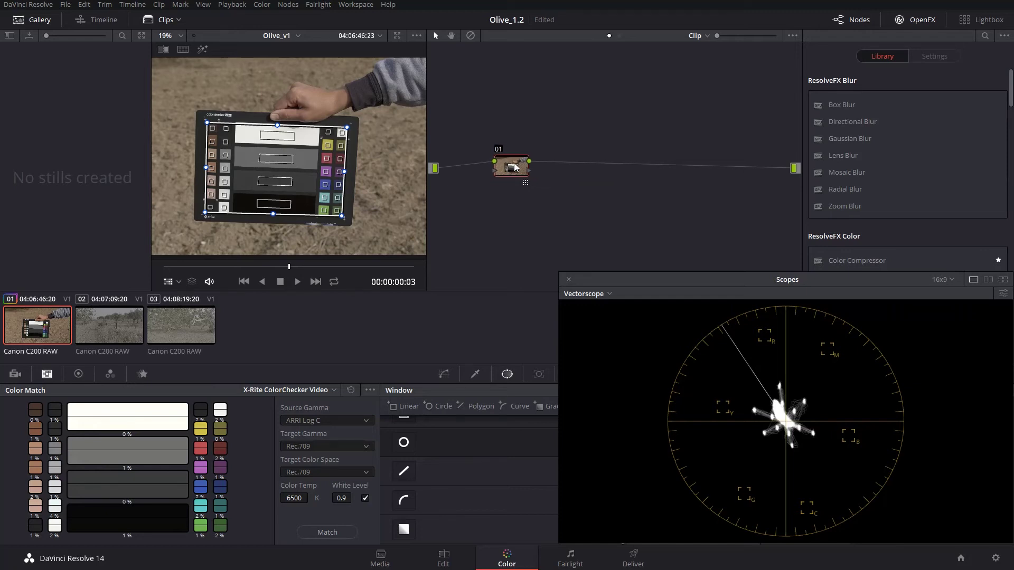
{"action": "key", "text": "alt+s"}
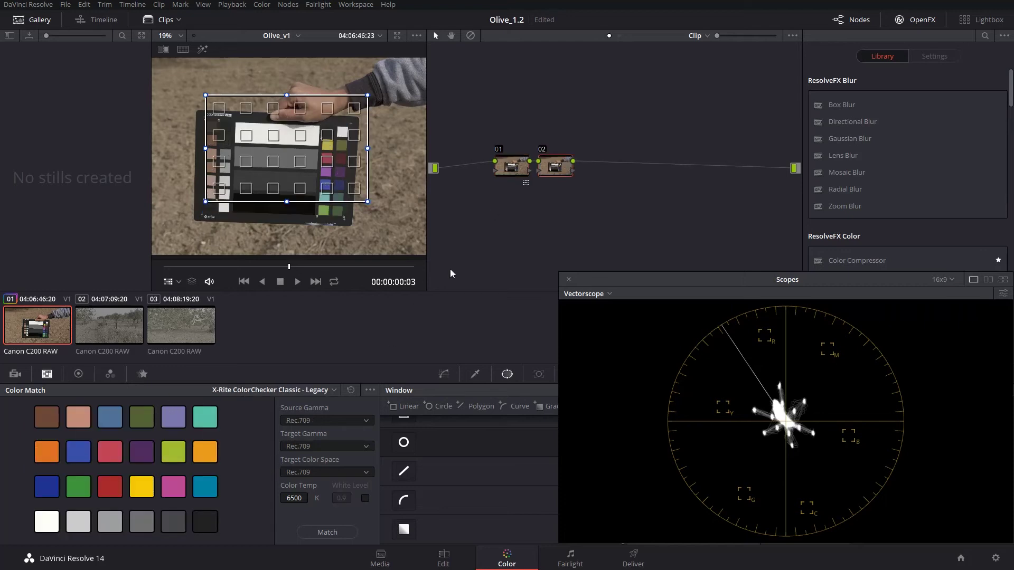
{"action": "left_click", "coordinate": [110, 374]}
{"action": "left_click_drag", "start_coordinate": [28, 437], "coordinate": [29, 425]}
{"action": "left_click_drag", "start_coordinate": [191, 449], "coordinate": [192, 434]}
{"action": "left_click_drag", "start_coordinate": [347, 452], "coordinate": [347, 436]}
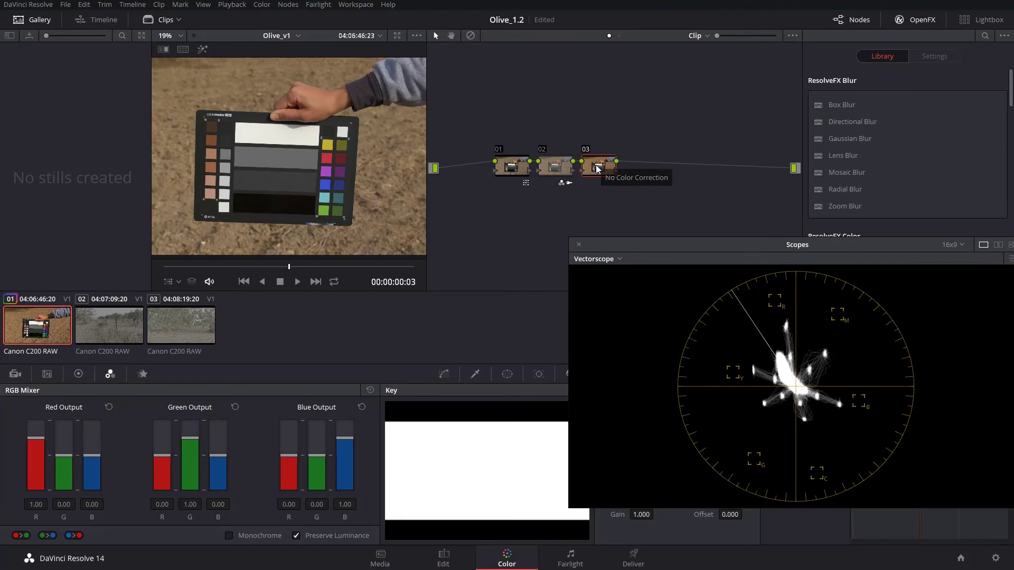
{"action": "key", "text": "Delete"}
Step: Grab a still of the graded chart clip and apply its grade to the second and third clips
{"action": "right_click", "coordinate": [371, 185]}
{"action": "left_click", "coordinate": [400, 190]}
{"action": "left_click", "coordinate": [109, 330]}
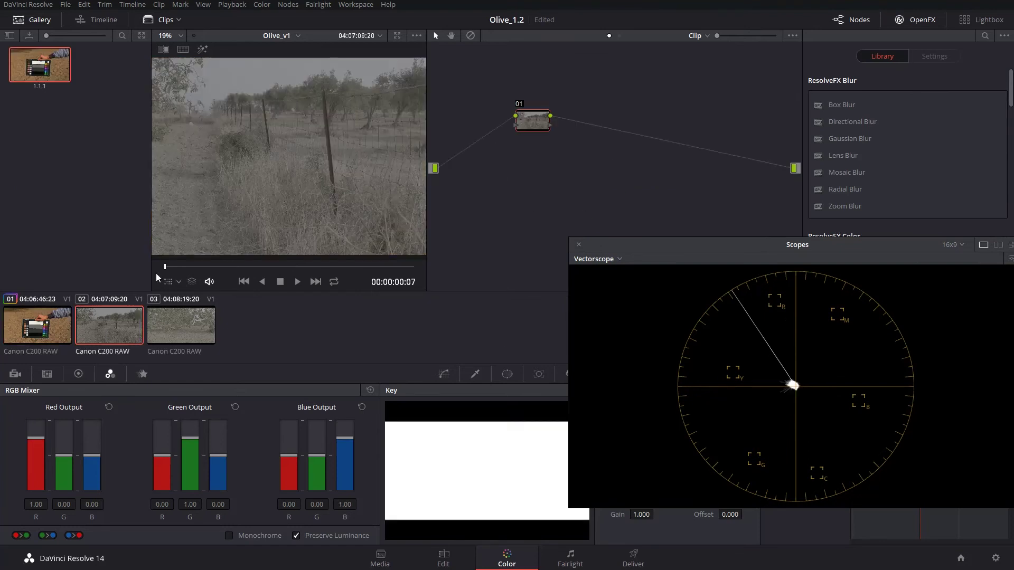
{"action": "right_click", "coordinate": [35, 64]}
{"action": "left_click", "coordinate": [68, 97]}
{"action": "left_click", "coordinate": [178, 330]}
{"action": "right_click", "coordinate": [36, 60]}
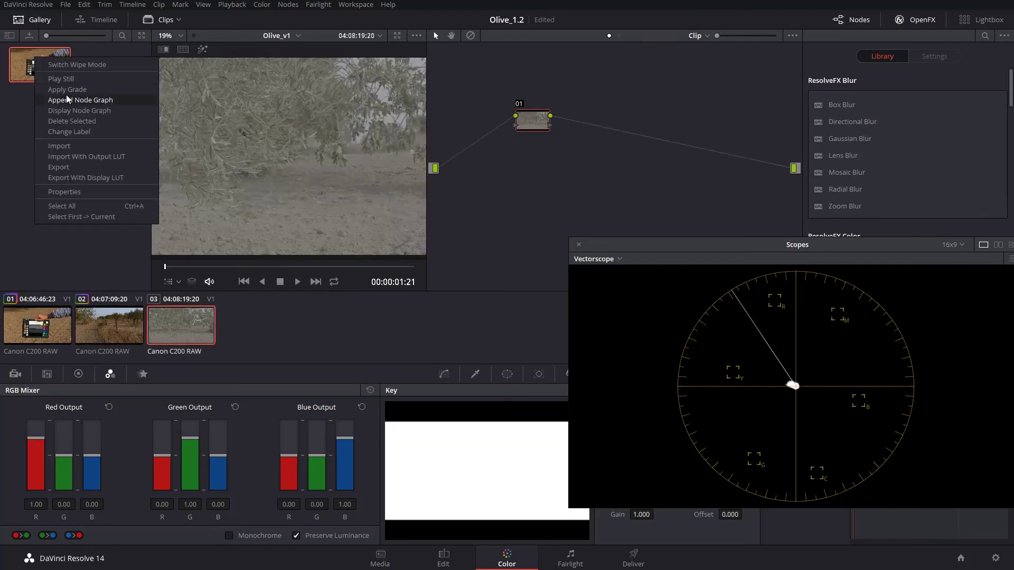
{"action": "left_click", "coordinate": [68, 97]}
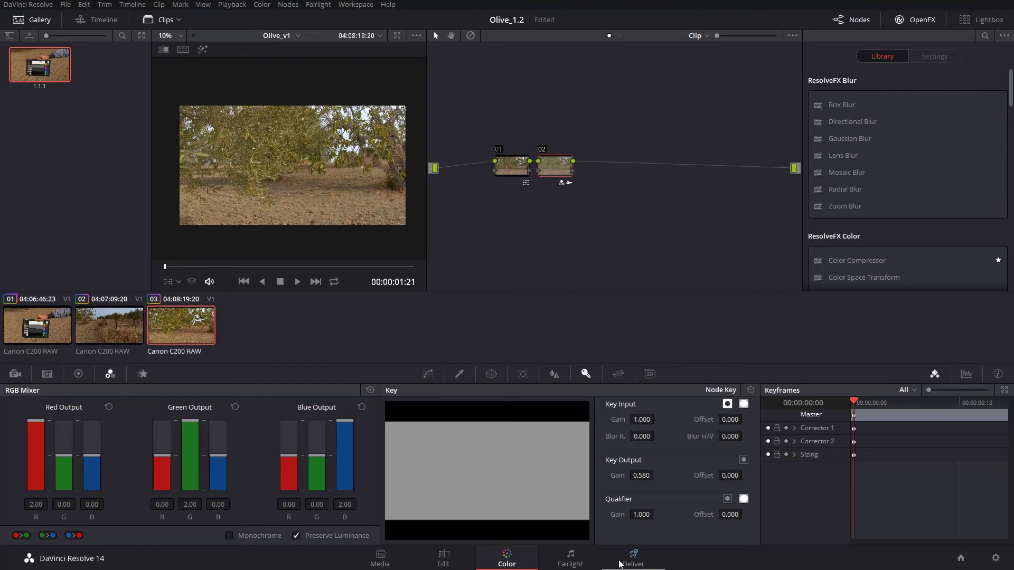
Step: On the Deliver page, choose the Premiere XML render preset and set the QuickTime codec to DNxHR 444 12-bit
{"action": "left_click", "coordinate": [620, 564]}
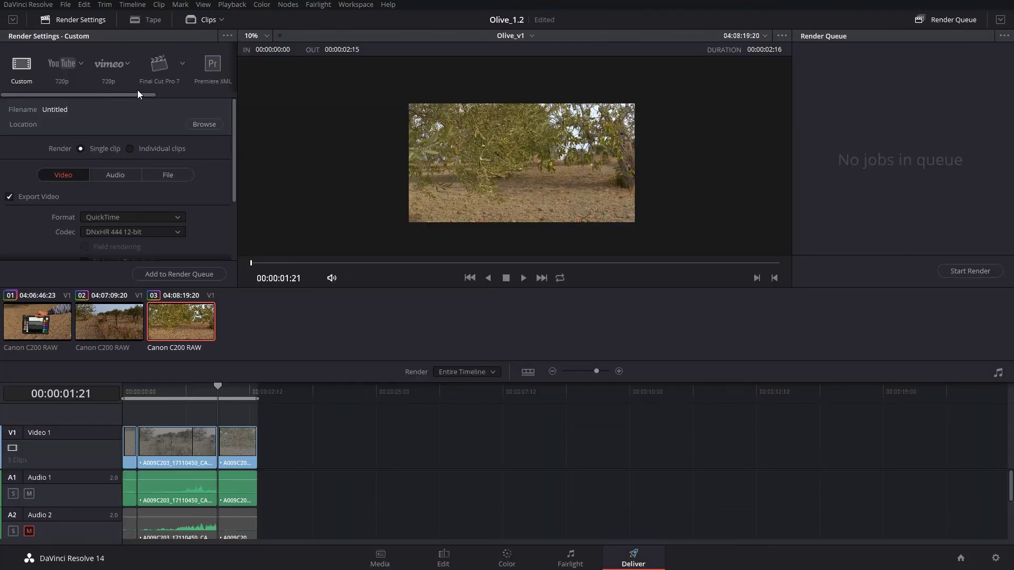
{"action": "left_click_drag", "start_coordinate": [138, 90], "coordinate": [161, 94]}
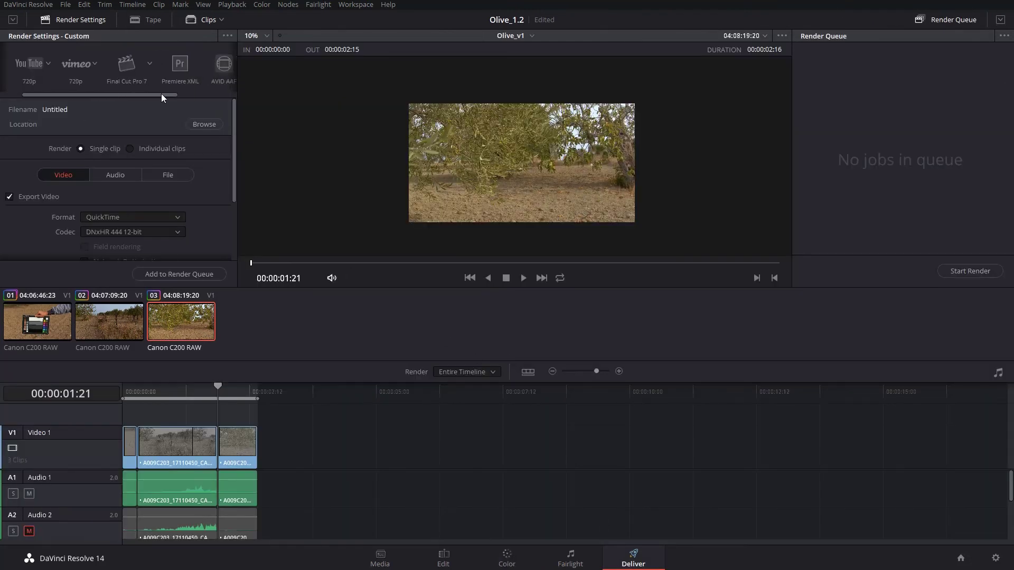
{"action": "left_click", "coordinate": [176, 66]}
{"action": "scroll", "coordinate": [131, 181], "scroll_direction": "down", "scroll_amount": 2}
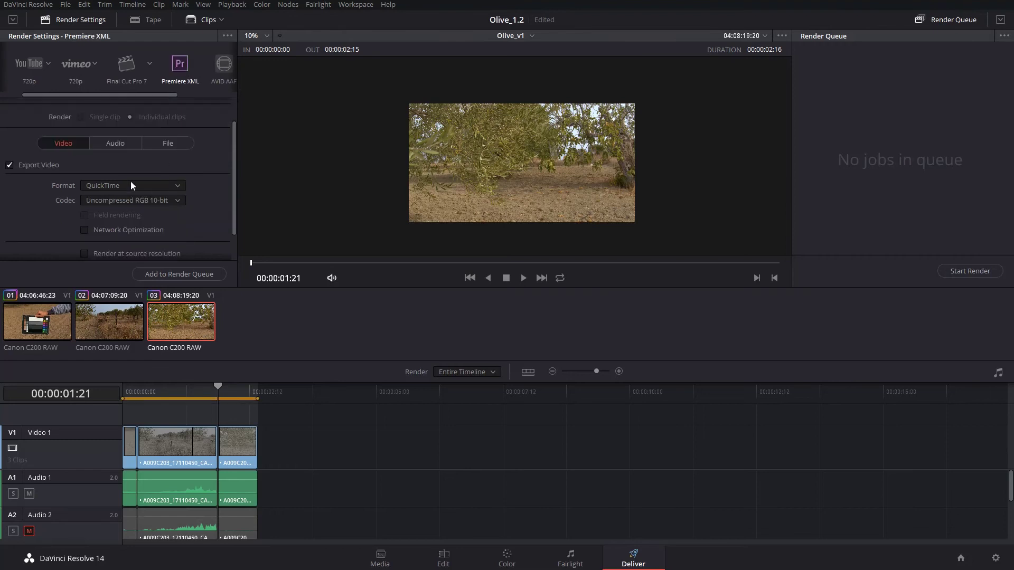
{"action": "left_click", "coordinate": [140, 201]}
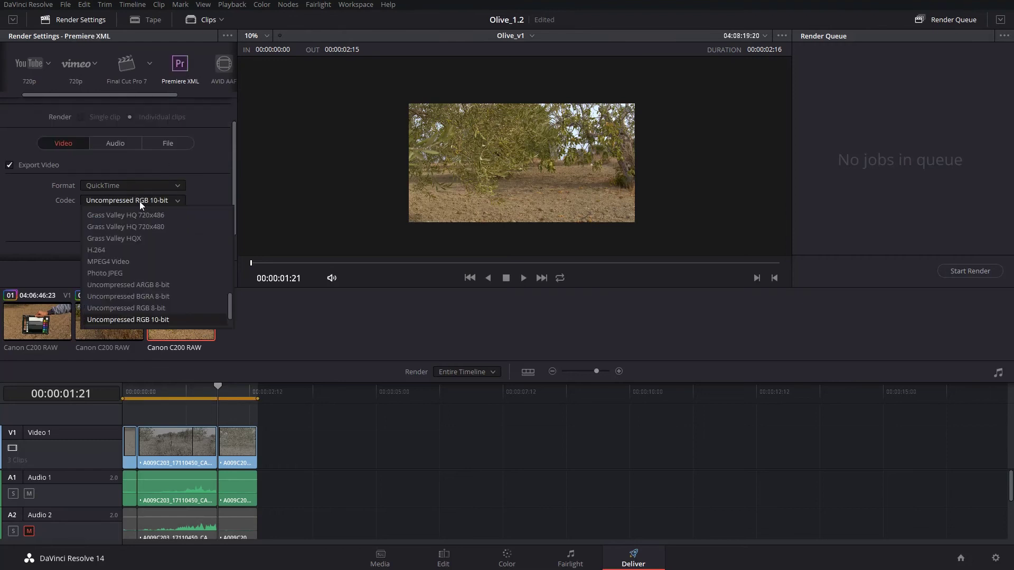
{"action": "left_click", "coordinate": [131, 239]}
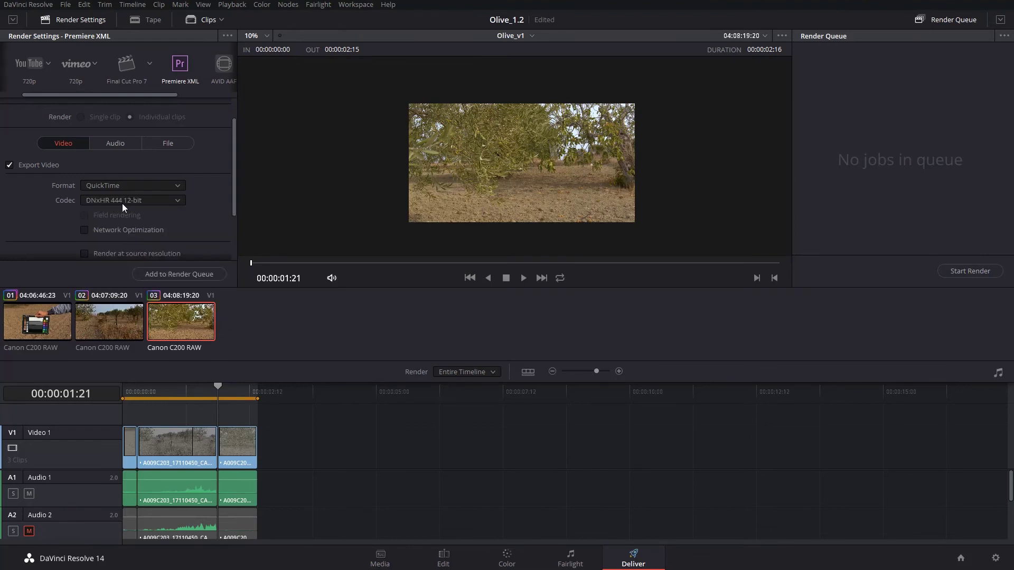
Step: Review the resolution and audio settings, and add the Premiere XML job to the render queue with O:\Olive\2_Resolve as its location
{"action": "left_click_drag", "start_coordinate": [236, 201], "coordinate": [230, 244]}
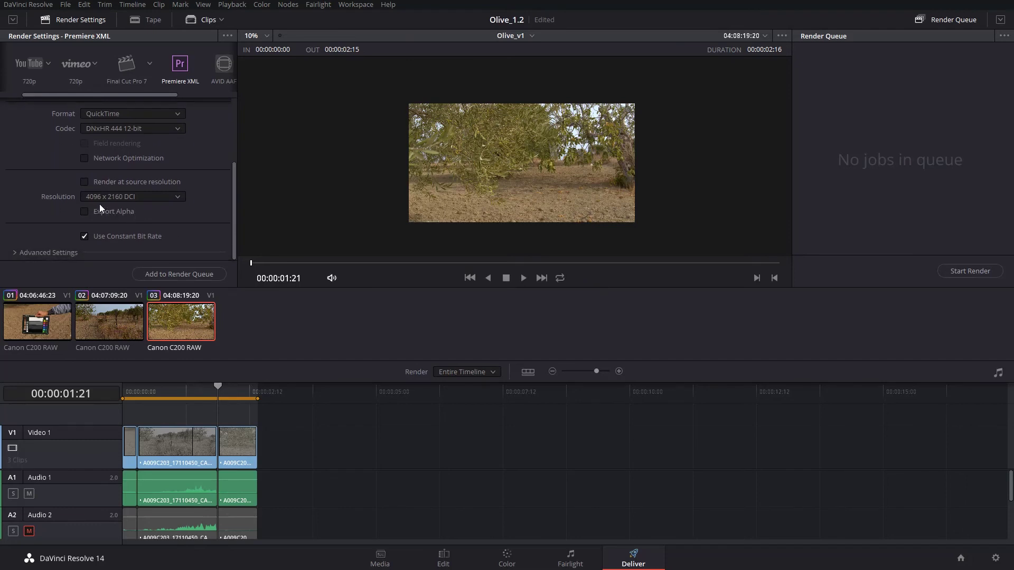
{"action": "mouse_move", "coordinate": [234, 214]}
{"action": "left_mouse_down"}
{"action": "mouse_move", "coordinate": [230, 143]}
{"action": "mouse_move", "coordinate": [236, 215]}
{"action": "left_mouse_up"}
{"action": "left_click", "coordinate": [119, 177]}
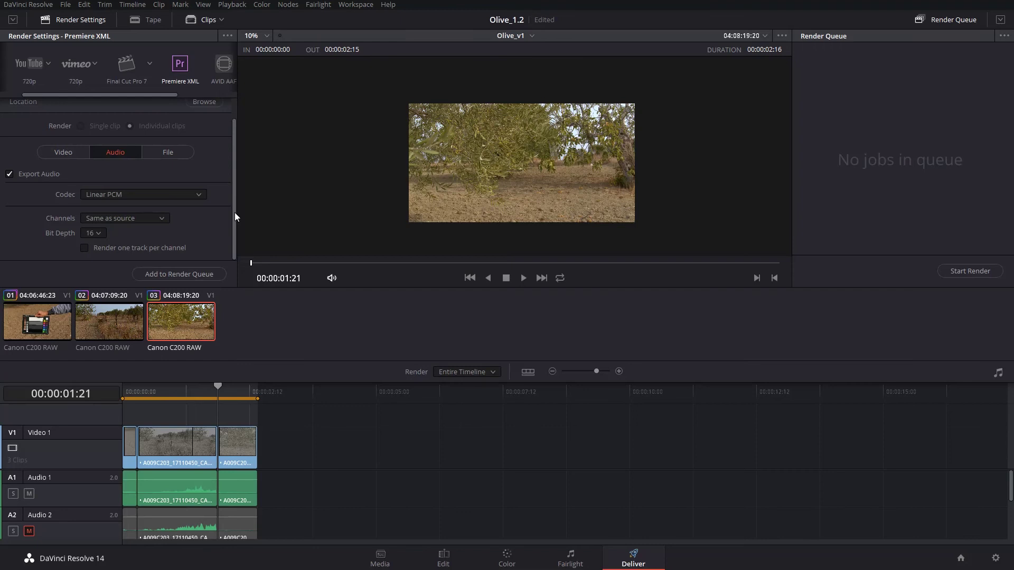
{"action": "left_click", "coordinate": [176, 273]}
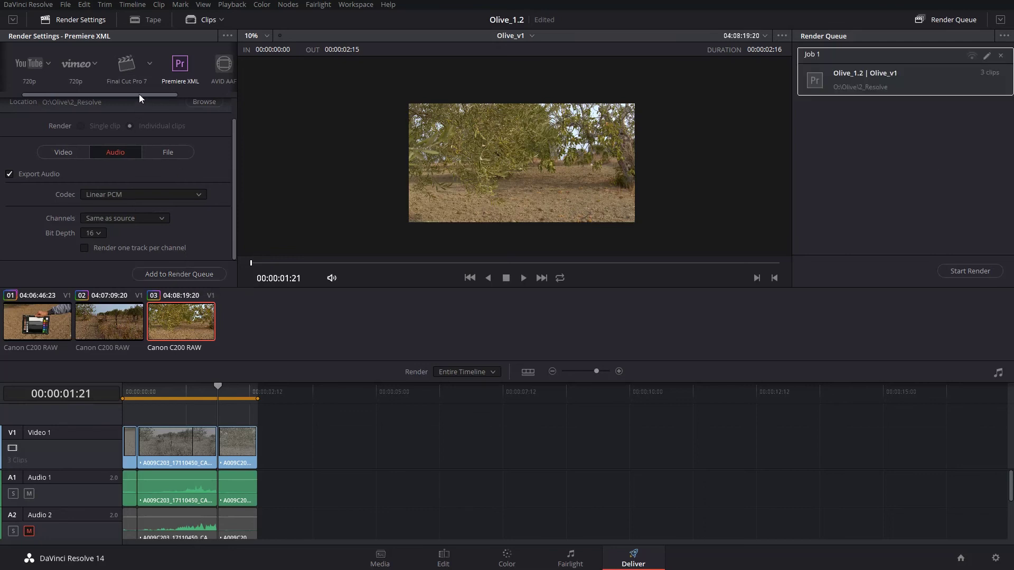
Step: Add an Audio Only job in Wave format to the render queue and start rendering
{"action": "left_click_drag", "start_coordinate": [139, 94], "coordinate": [229, 94]}
{"action": "left_click", "coordinate": [223, 63]}
{"action": "scroll", "coordinate": [154, 154], "scroll_direction": "down", "scroll_amount": 1}
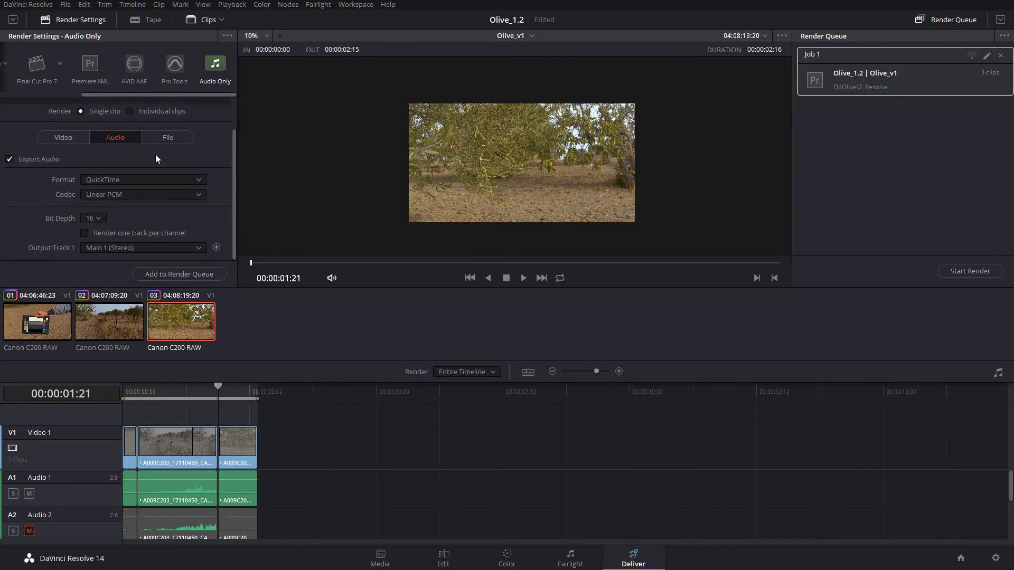
{"action": "left_click", "coordinate": [144, 179]}
{"action": "left_click", "coordinate": [118, 221]}
{"action": "left_click", "coordinate": [182, 274]}
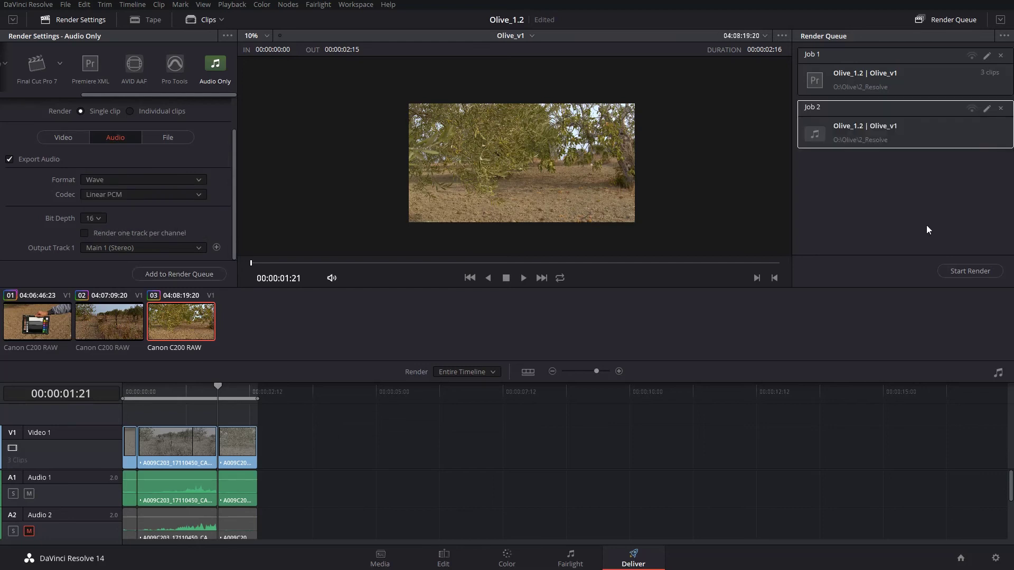
{"action": "left_click", "coordinate": [955, 272]}
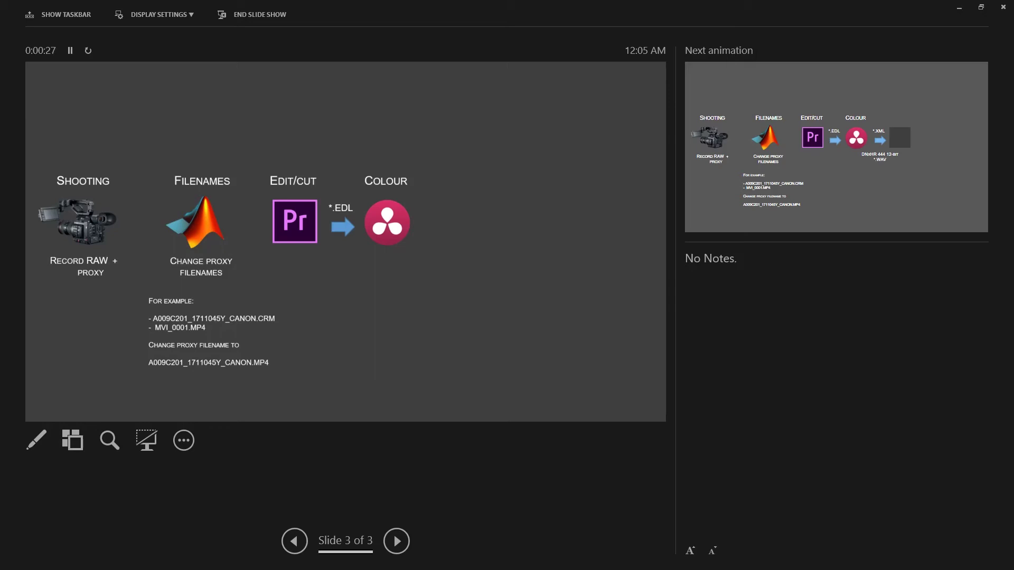
{"action": "key", "text": "Right"}
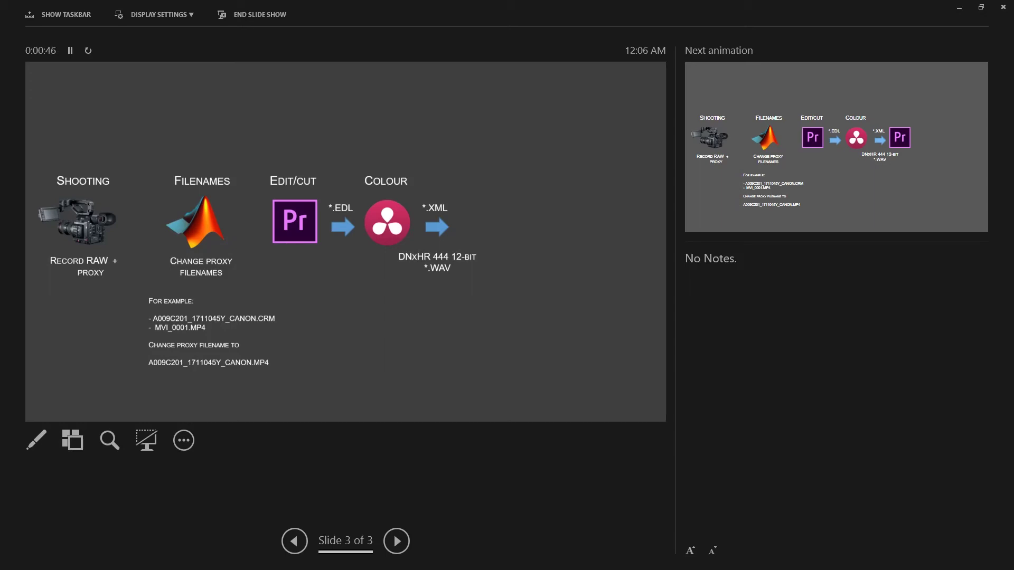
{"action": "key", "text": "Right"}
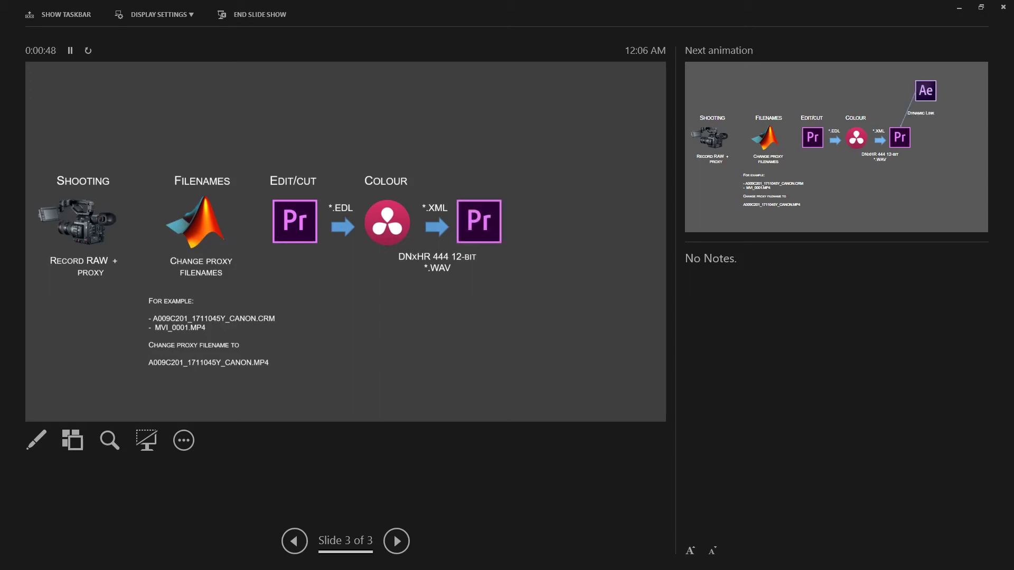
{"action": "key", "text": "Right"}
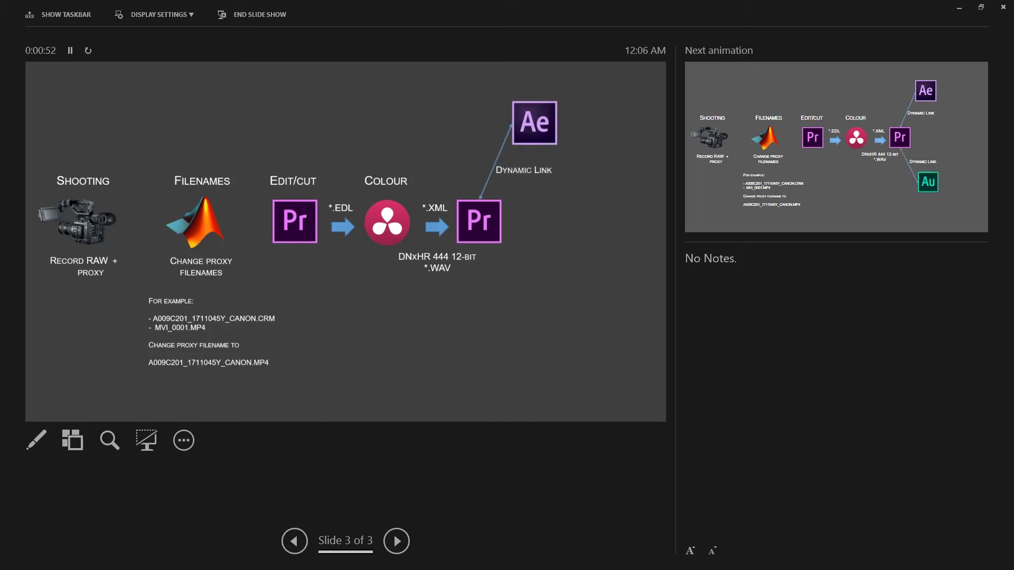
{"action": "key", "text": "Right"}
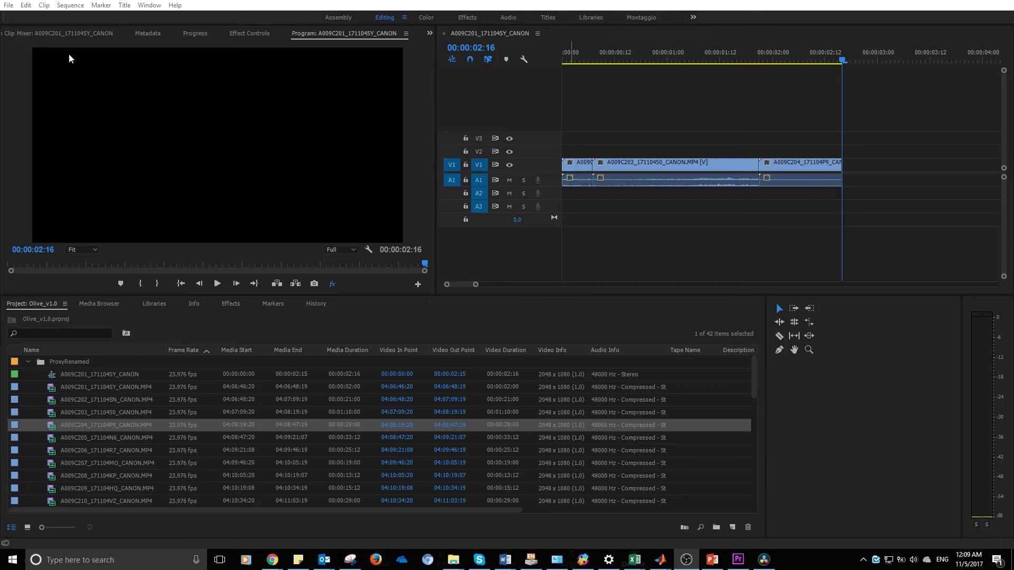
Step: In Premiere Pro, create a new project named Olive_v1.3 in O:\Olive\3_Premiere
{"action": "left_click", "coordinate": [9, 5]}
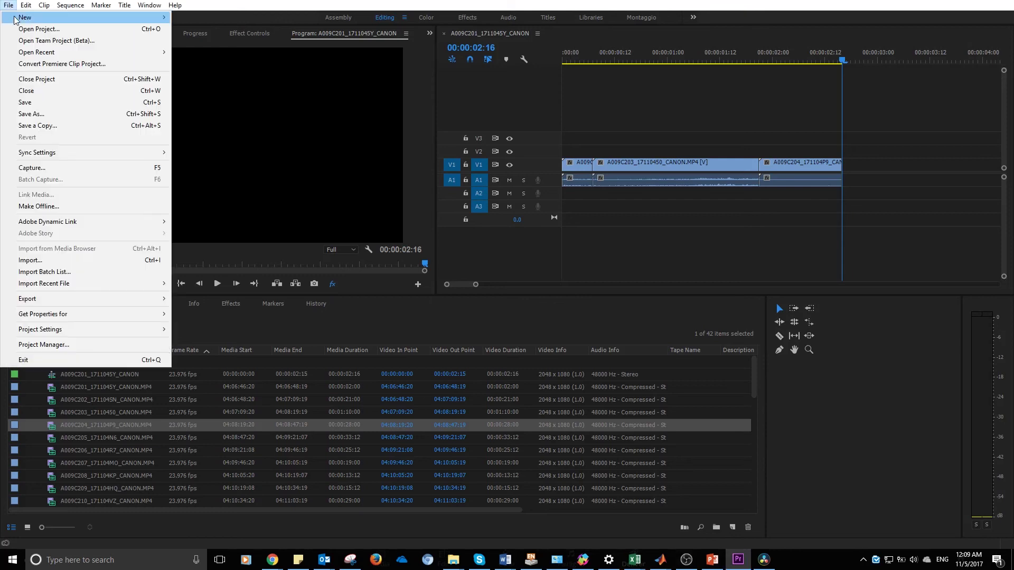
{"action": "mouse_move", "coordinate": [16, 17]}
{"action": "left_click", "coordinate": [223, 23]}
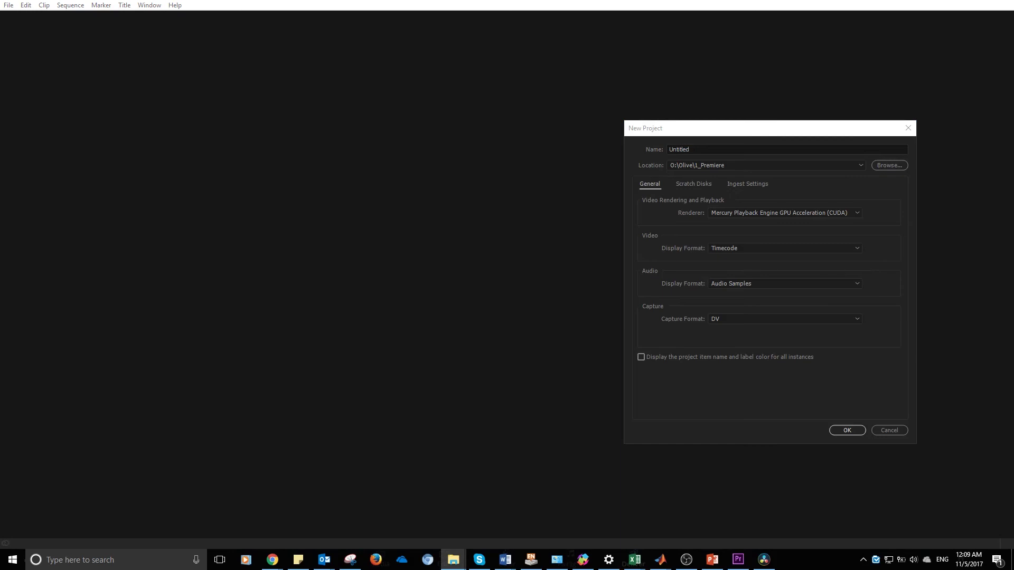
{"action": "left_click", "coordinate": [889, 165]}
{"action": "left_click", "coordinate": [919, 403]}
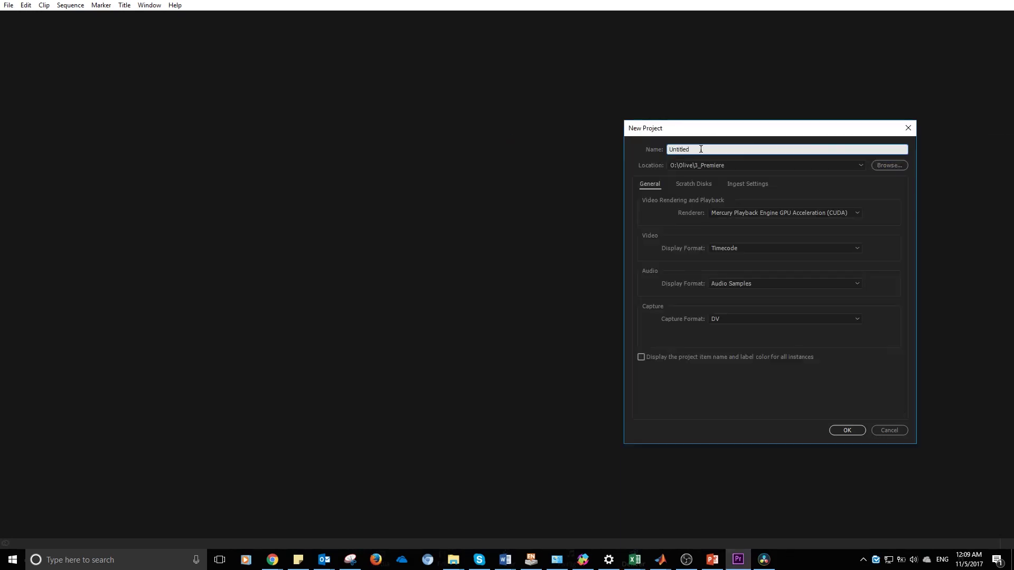
{"action": "type", "text": "Olive_V1.3"}
{"action": "left_click", "coordinate": [842, 431]}
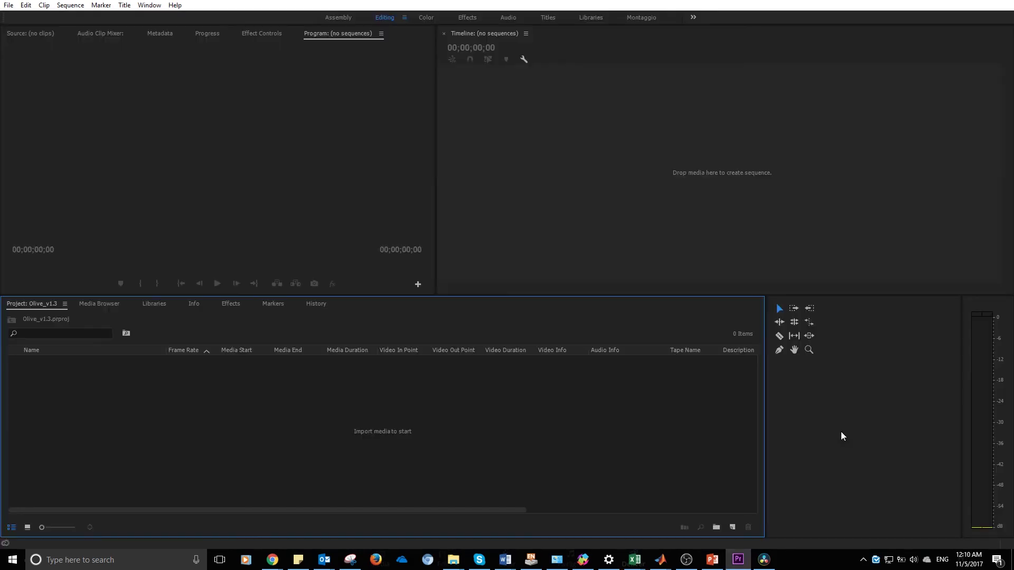
Step: Import the whole 2_Resolve folder from the Olive folder on drive O into the project
{"action": "left_click", "coordinate": [100, 304]}
{"action": "scroll", "coordinate": [72, 454], "scroll_direction": "down", "scroll_amount": 2}
{"action": "left_click", "coordinate": [77, 430]}
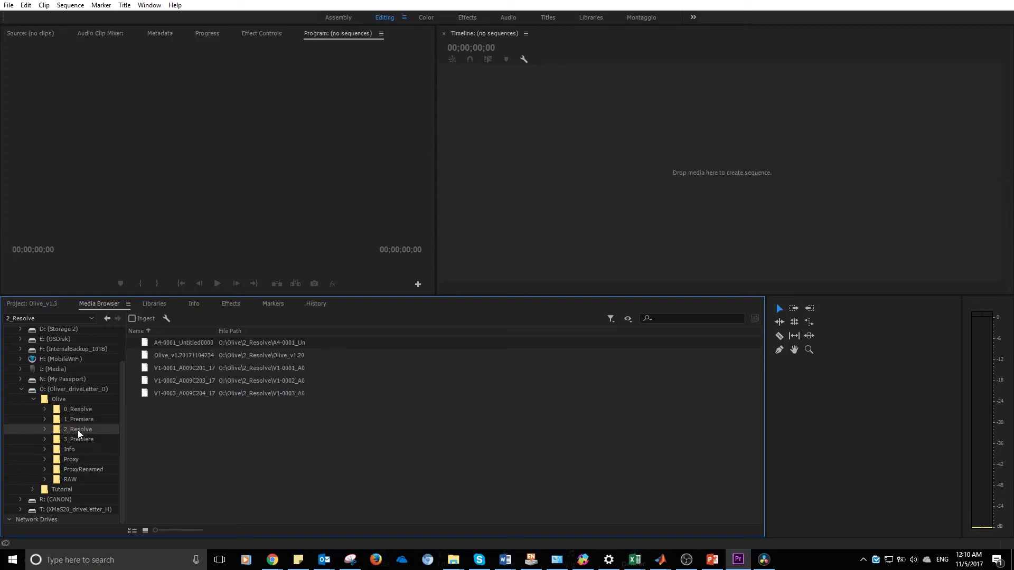
{"action": "right_click", "coordinate": [77, 430]}
{"action": "left_click", "coordinate": [93, 449]}
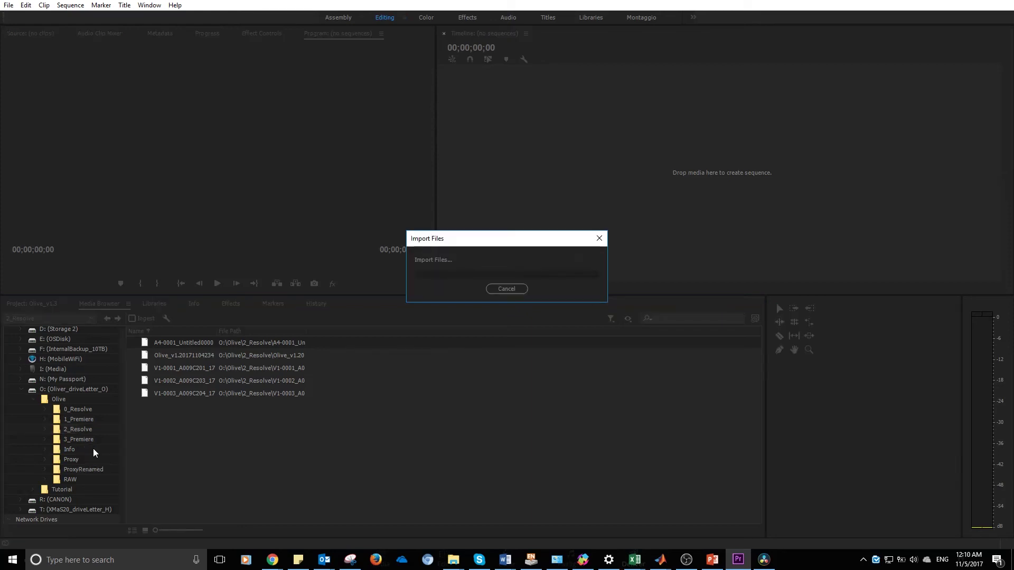
{"action": "left_click", "coordinate": [25, 305]}
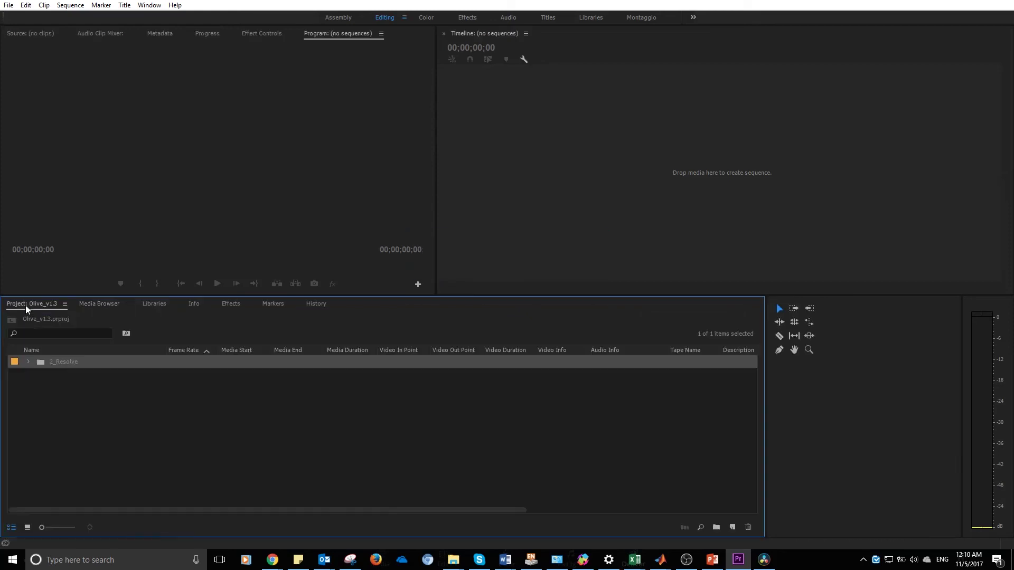
Step: Expand the imported 2_Resolve bin and its Olive_v1 subfolder, and open the Olive_v1 (Resolve) sequence in the timeline
{"action": "left_click", "coordinate": [27, 362]}
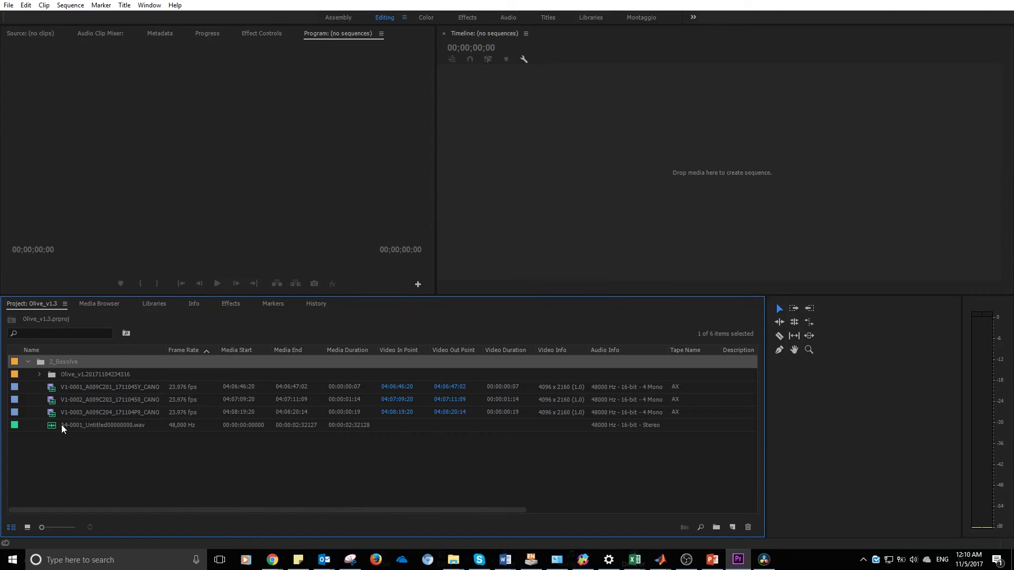
{"action": "left_click", "coordinate": [38, 375]}
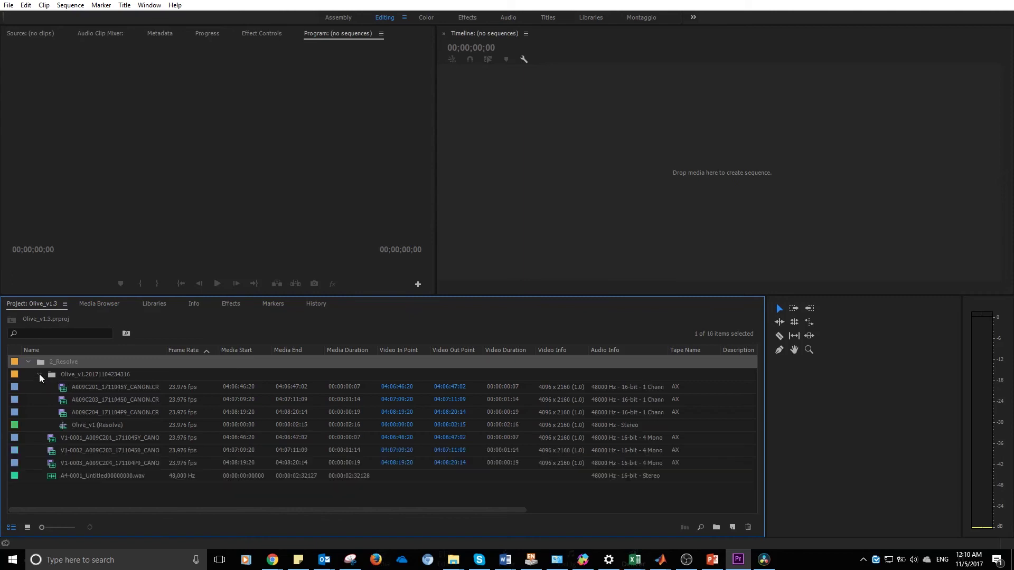
{"action": "double_click", "coordinate": [80, 426]}
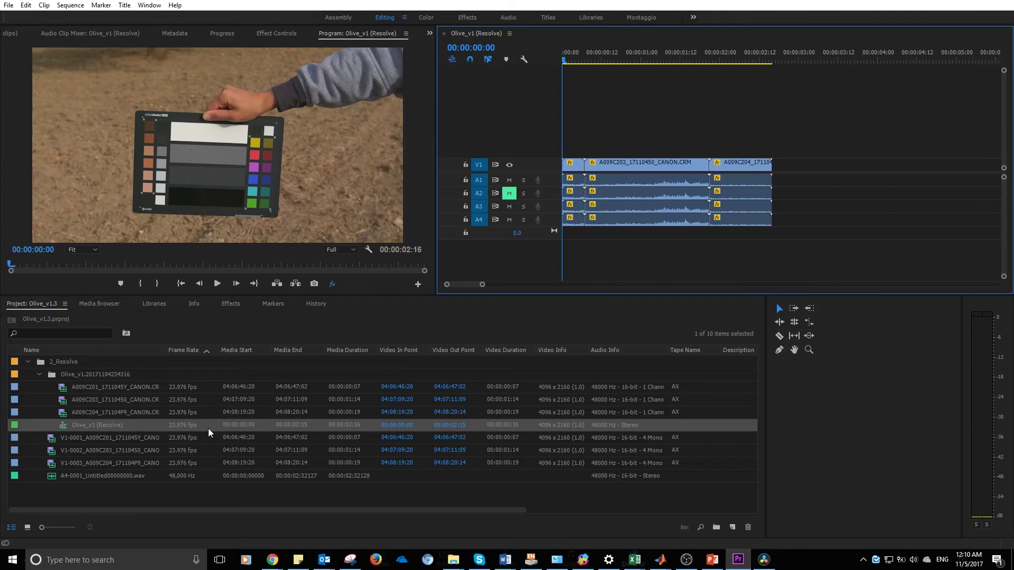
Step: Replace the clips' original audio with A4-0001_Untitled00000000.wav on track A1 from the sequence start, and play back the result
{"action": "left_click_drag", "start_coordinate": [88, 477], "coordinate": [562, 241]}
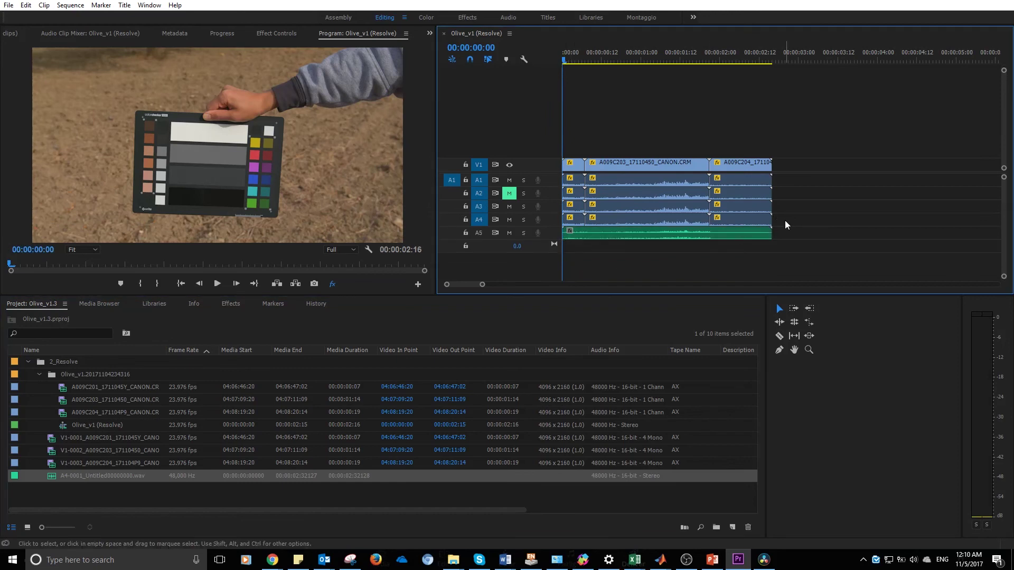
{"action": "left_click_drag", "start_coordinate": [785, 220], "coordinate": [578, 185]}
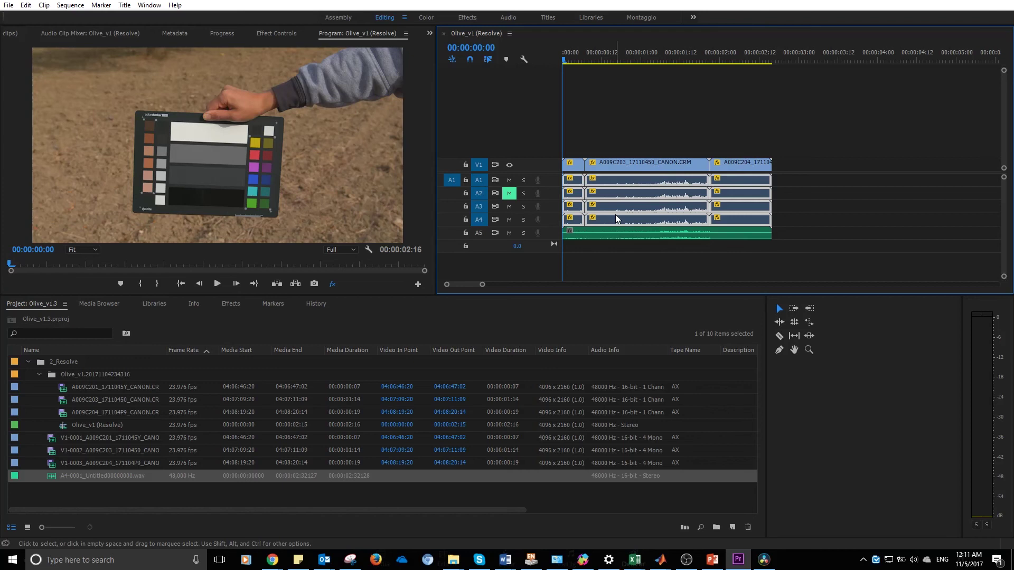
{"action": "key", "text": "Delete"}
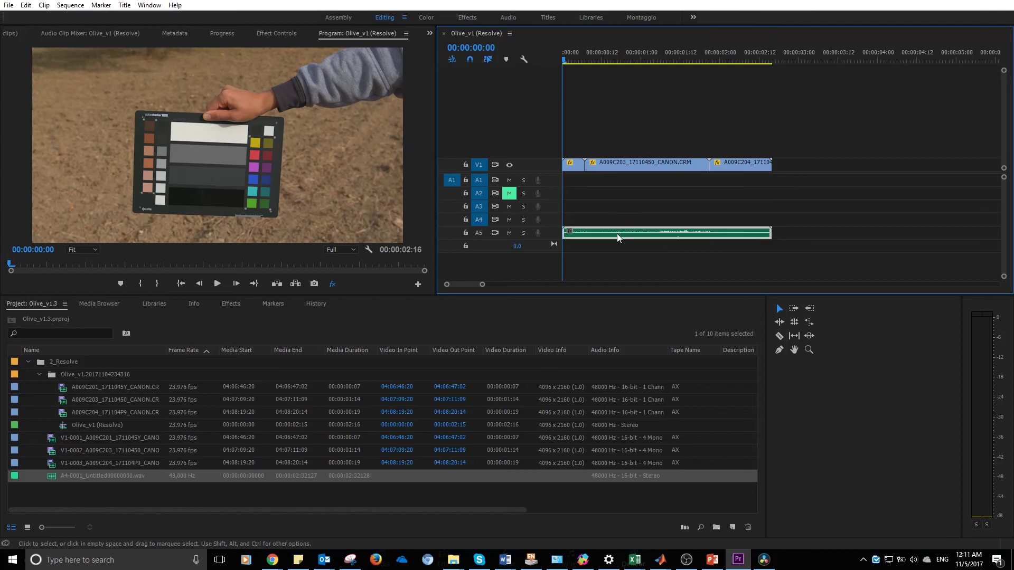
{"action": "left_click_drag", "start_coordinate": [612, 232], "coordinate": [609, 187]}
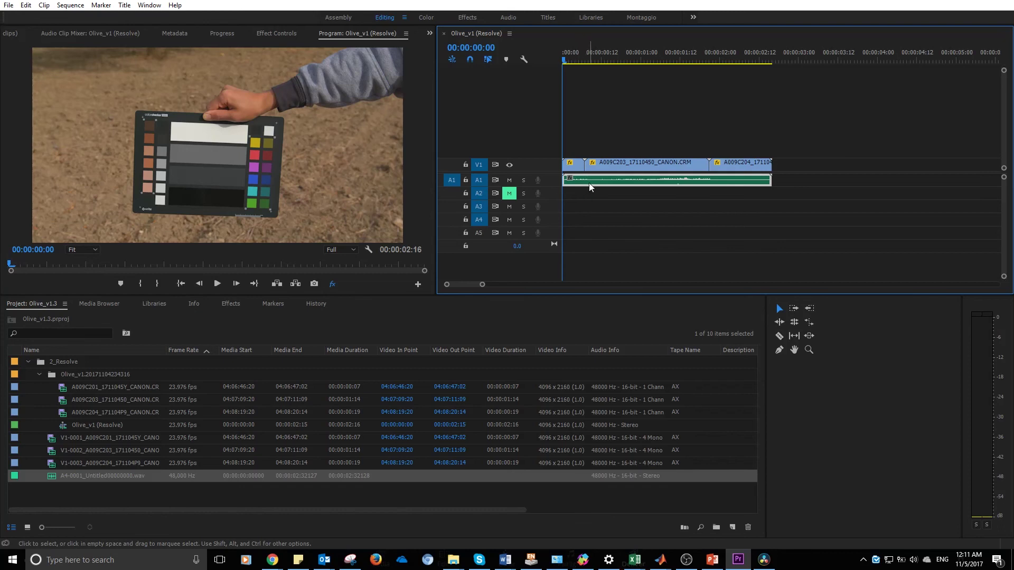
{"action": "key", "text": "space"}
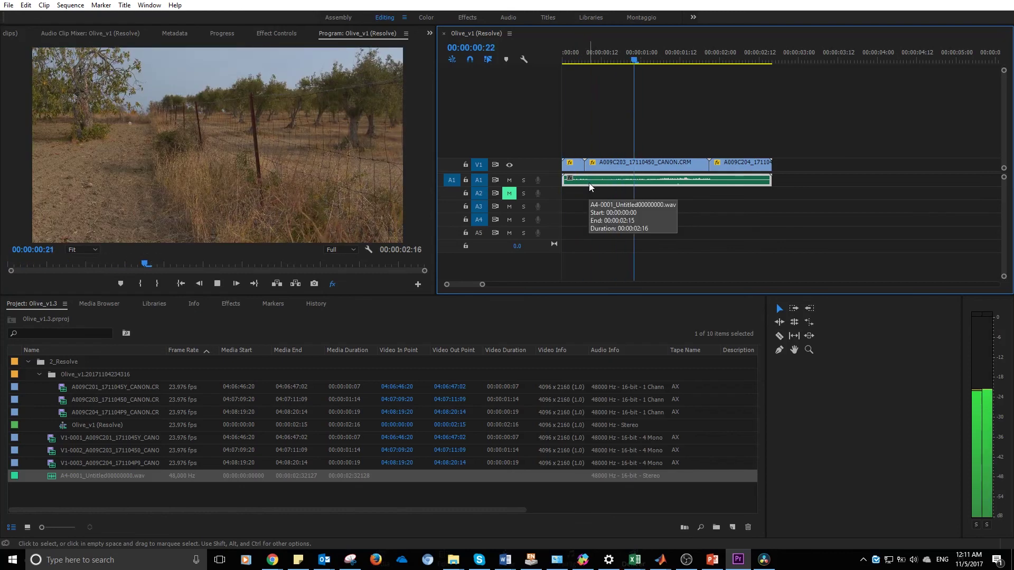
{"action": "key", "text": "space"}
Step: Send the WAV clip on track A1 to Adobe Audition for editing
{"action": "left_click", "coordinate": [609, 166]}
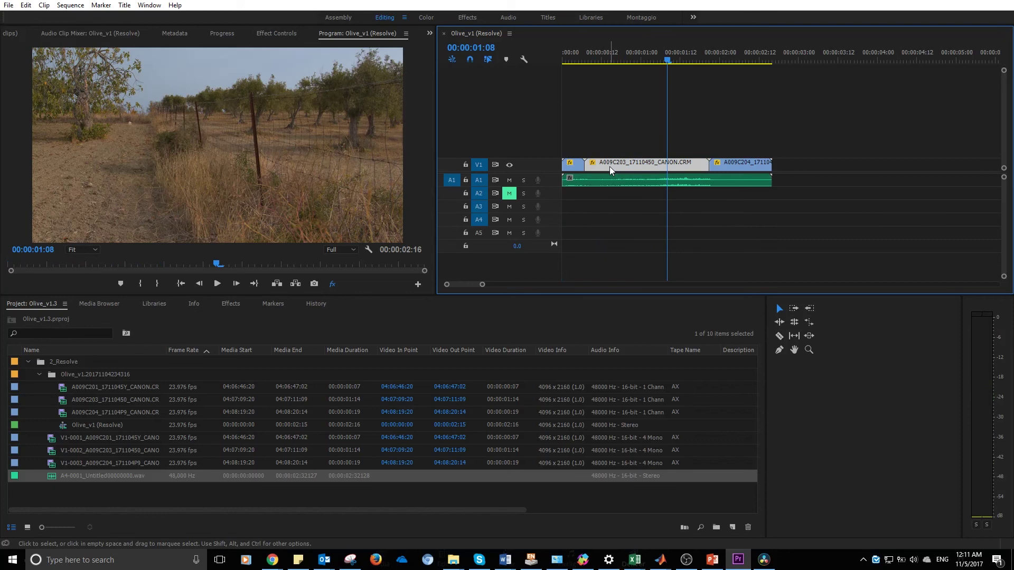
{"action": "left_click", "coordinate": [612, 182]}
{"action": "right_click", "coordinate": [613, 182]}
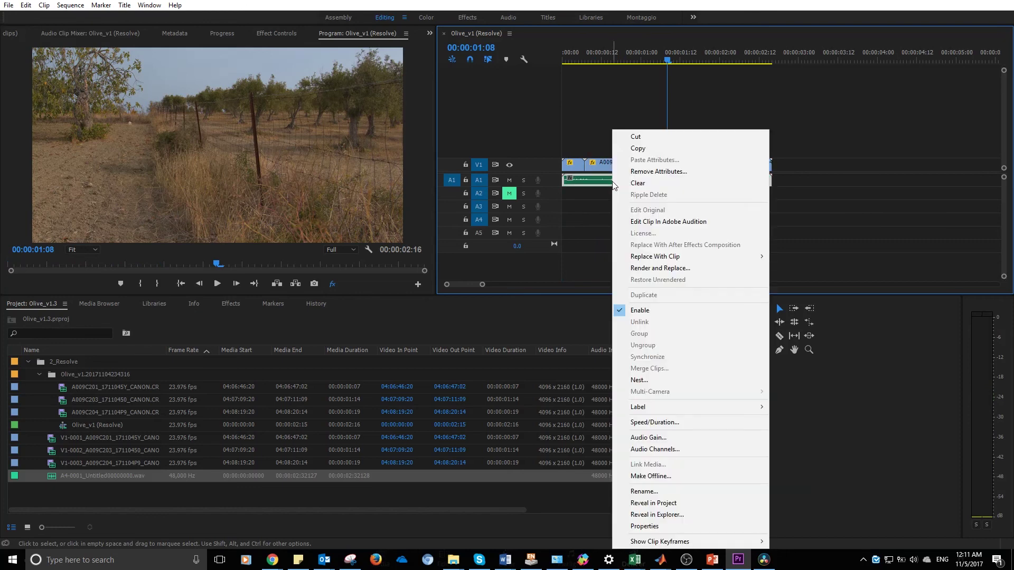
{"action": "left_click", "coordinate": [647, 222]}
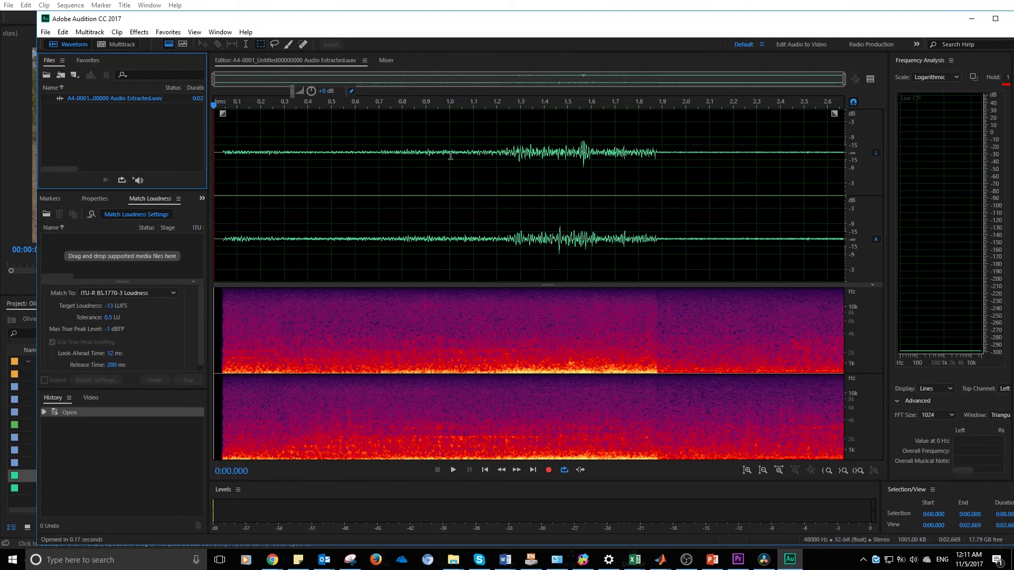
Step: Normalize the extracted audio in dB with all channels treated equally, and close Audition to return to Premiere Pro
{"action": "left_click", "coordinate": [139, 32]}
{"action": "mouse_move", "coordinate": [317, 222]}
{"action": "left_click", "coordinate": [438, 252]}
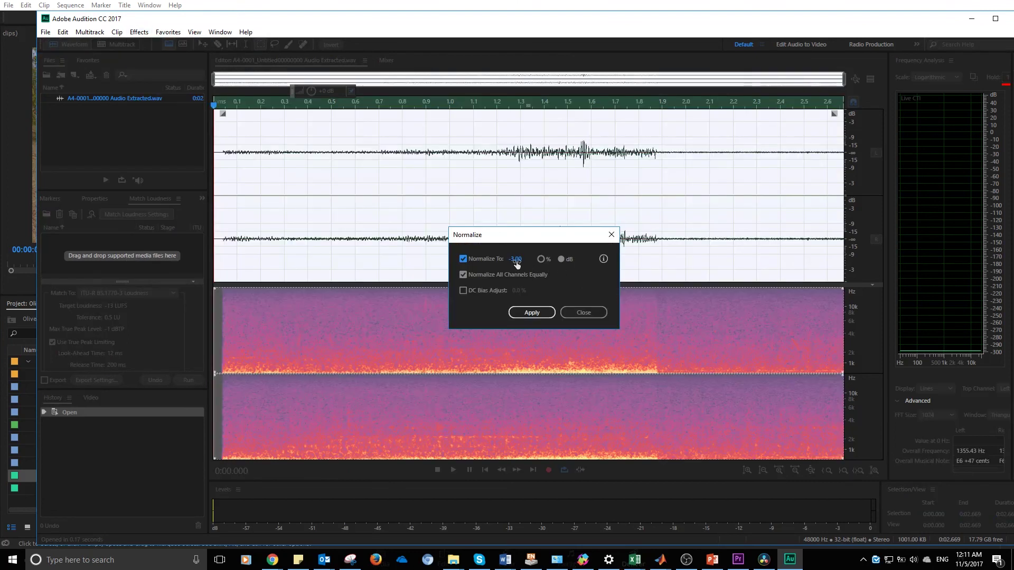
{"action": "left_click_drag", "start_coordinate": [516, 260], "coordinate": [522, 308]}
{"action": "left_click", "coordinate": [530, 312]}
{"action": "left_click", "coordinate": [803, 138]}
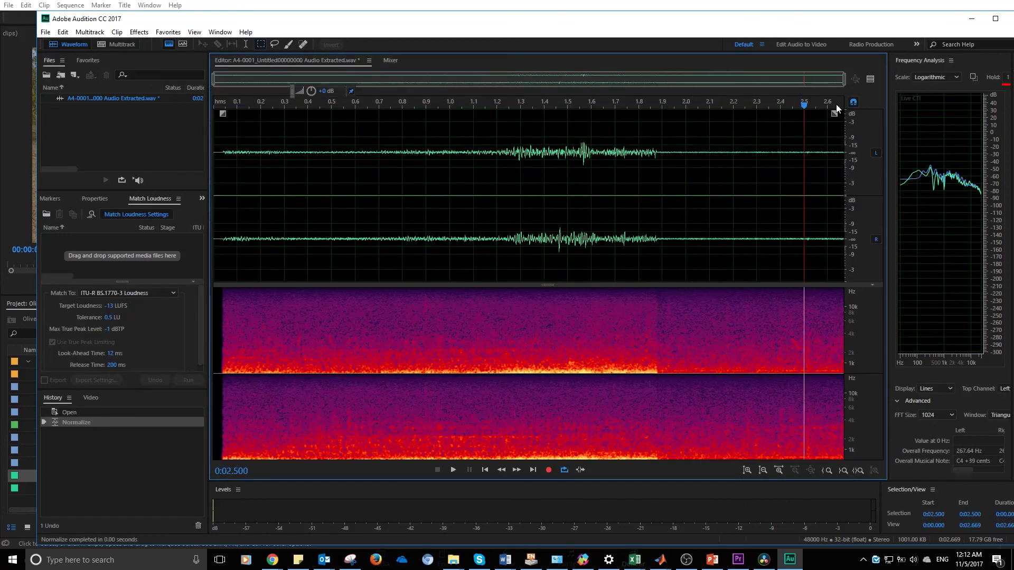
{"action": "left_click", "coordinate": [1008, 18]}
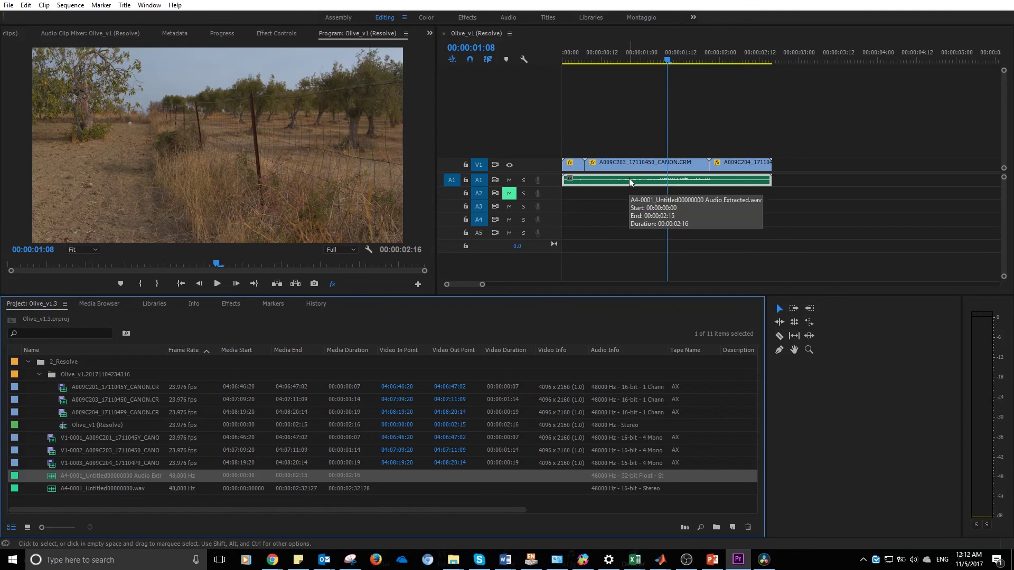
Step: Replace the A009C203 clip on V1 with an After Effects composition, saving its project as 1.aep in O:\Olive\3_Premiere
{"action": "left_click", "coordinate": [621, 166]}
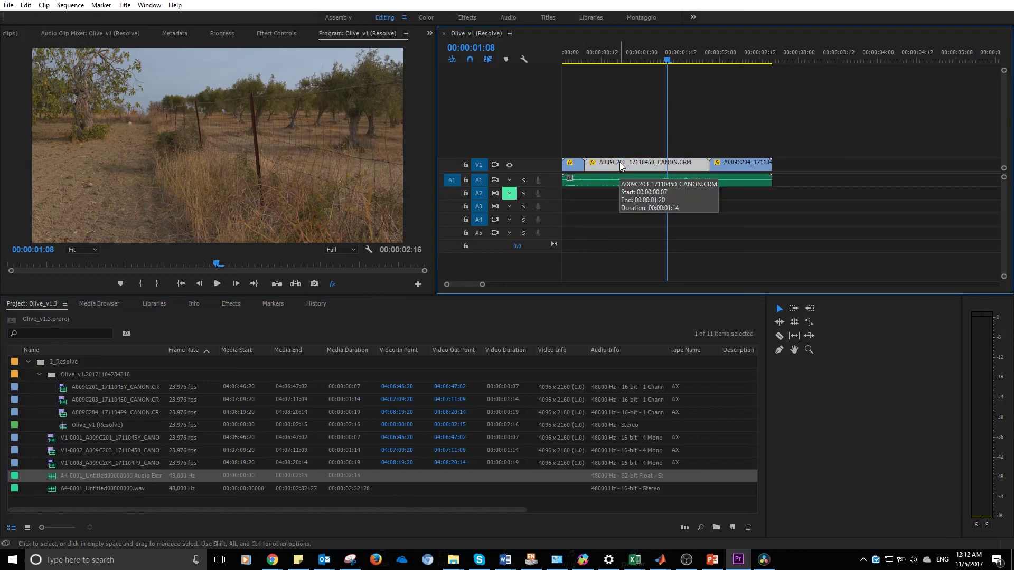
{"action": "right_click", "coordinate": [621, 166]}
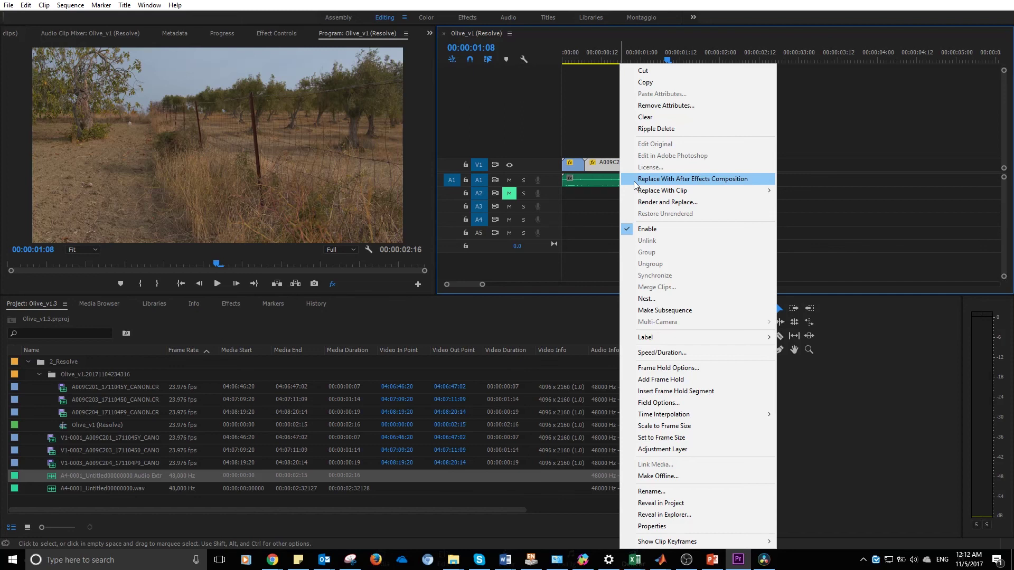
{"action": "left_click", "coordinate": [634, 184]}
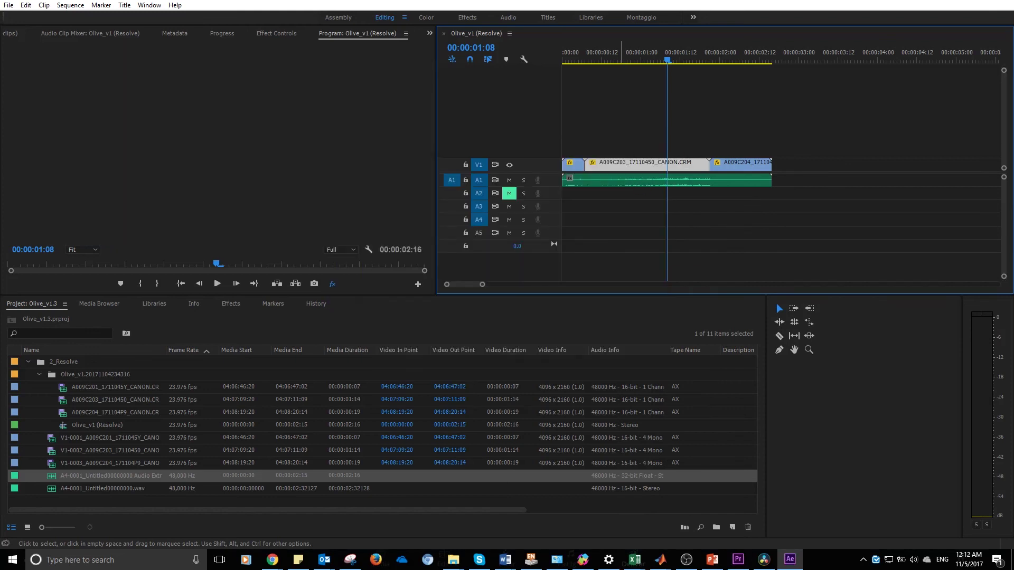
{"action": "left_click", "coordinate": [459, 308]}
{"action": "double_click", "coordinate": [520, 180]}
{"action": "left_click", "coordinate": [559, 337]}
{"action": "type", "text": "1.aep"}
{"action": "left_click", "coordinate": [817, 373]}
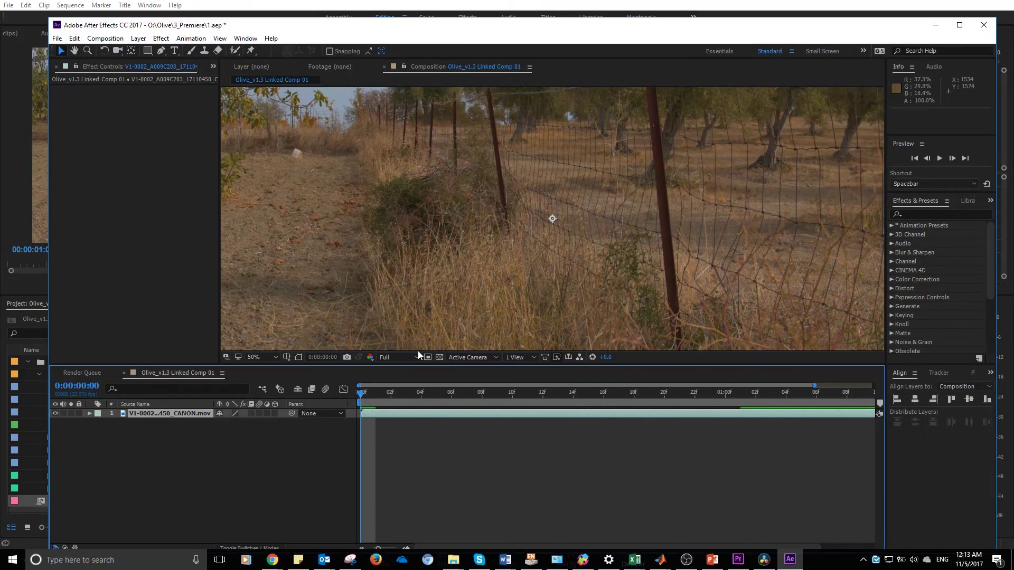
Step: Stabilize the V1-0002 footage layer with Warp Stabilizer VFX, and close After Effects to return to Premiere Pro
{"action": "right_click", "coordinate": [195, 414]}
{"action": "left_click", "coordinate": [241, 480]}
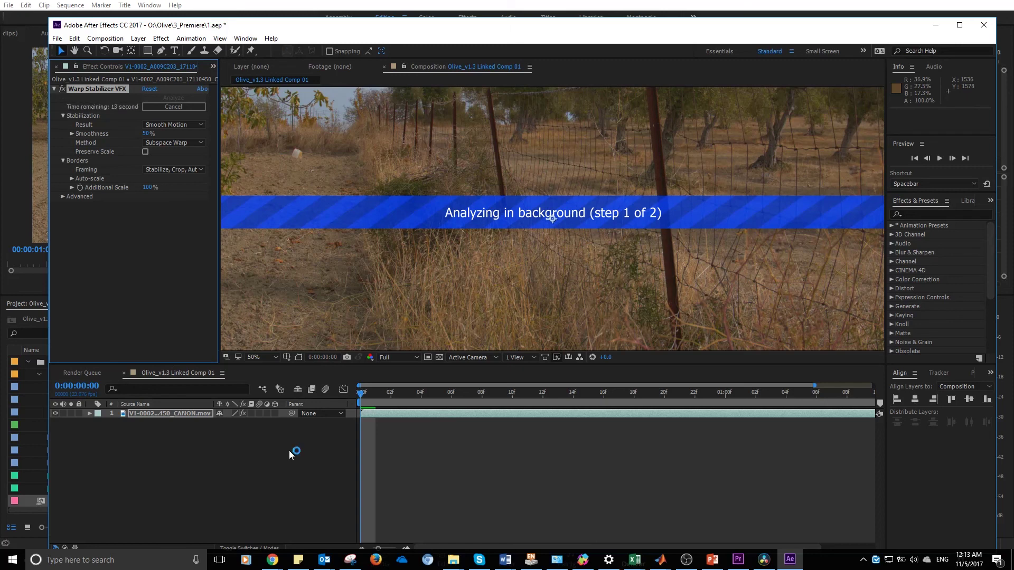
{"action": "scroll", "coordinate": [385, 303], "scroll_direction": "down", "scroll_amount": 2}
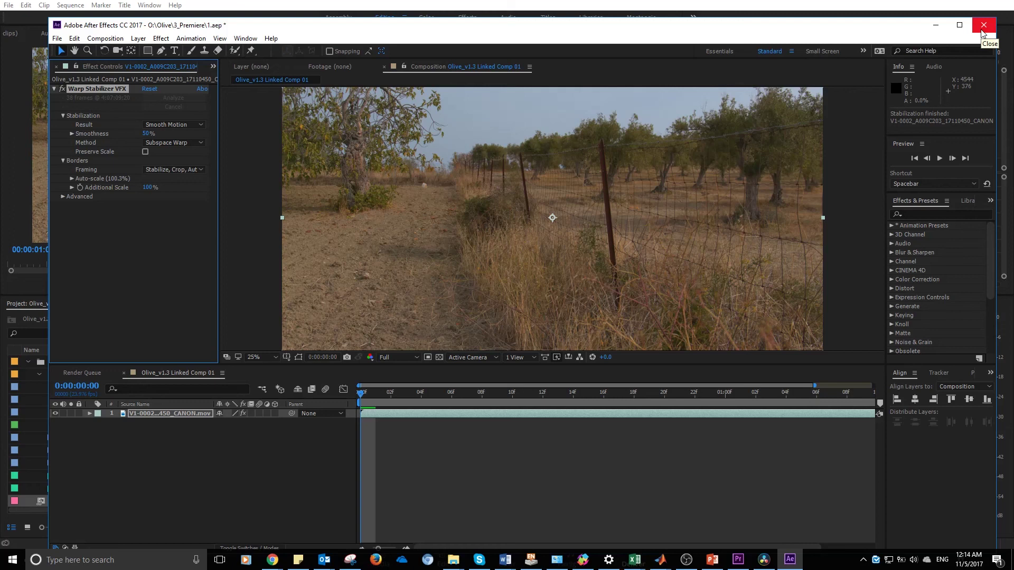
{"action": "left_click", "coordinate": [982, 32]}
{"action": "left_click", "coordinate": [486, 309]}
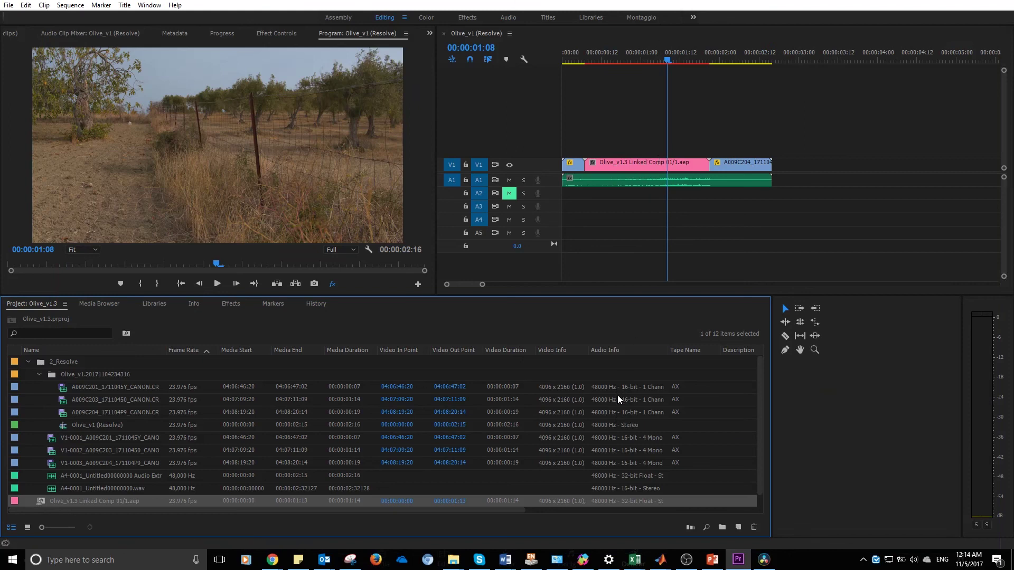
Step: Start a media export using the DNxHR/DNxHD MXF OP1a format and the DNxHR HQ 4K 23.976 preset
{"action": "left_click", "coordinate": [25, 5]}
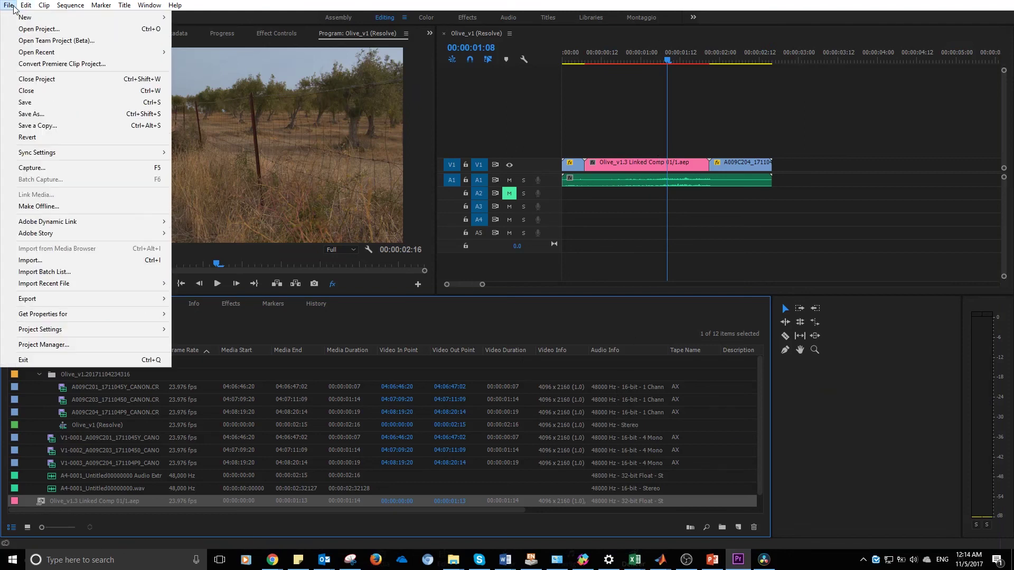
{"action": "mouse_move", "coordinate": [8, 5]}
{"action": "mouse_move", "coordinate": [132, 294]}
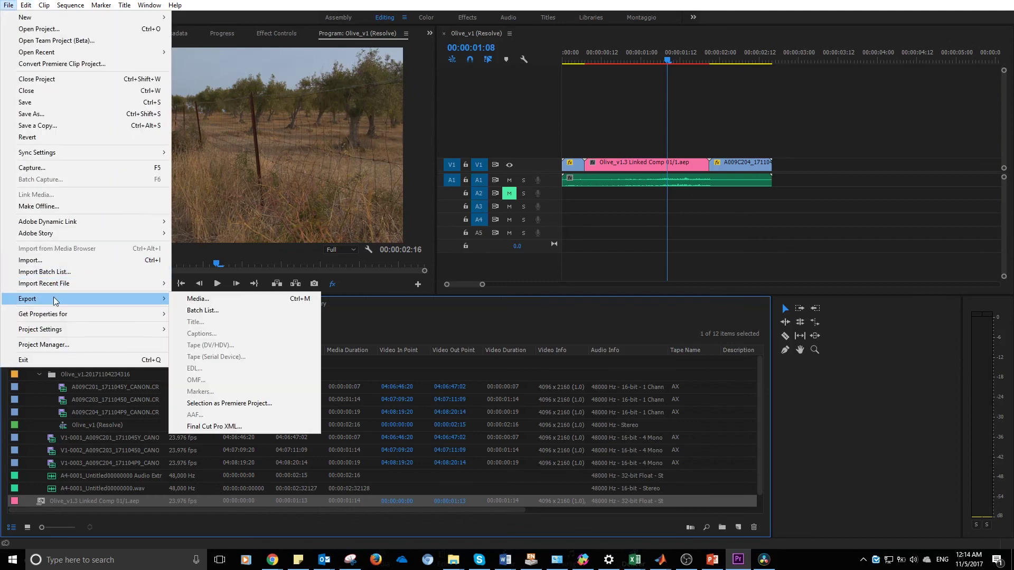
{"action": "left_click", "coordinate": [191, 297]}
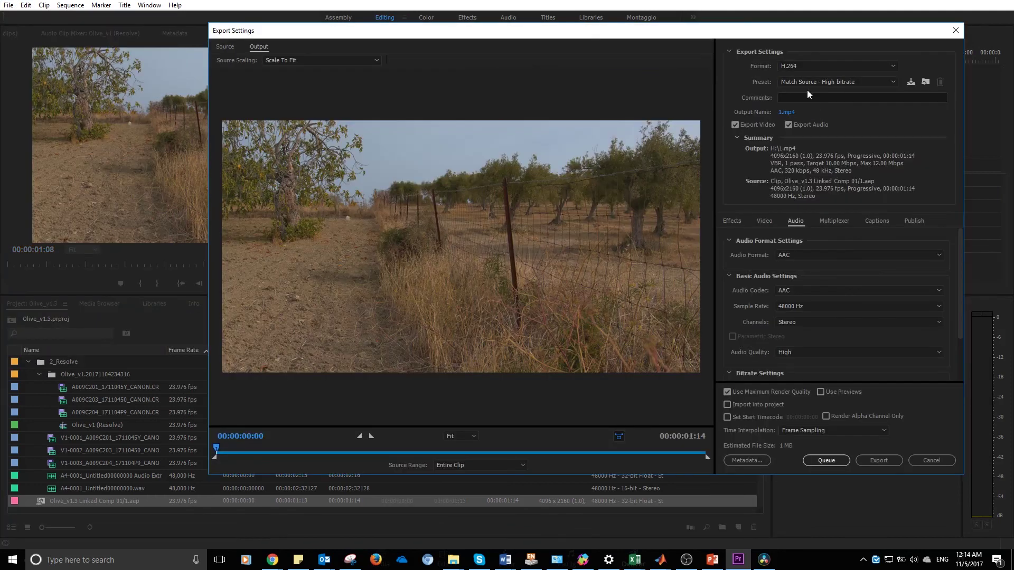
{"action": "left_click", "coordinate": [802, 68]}
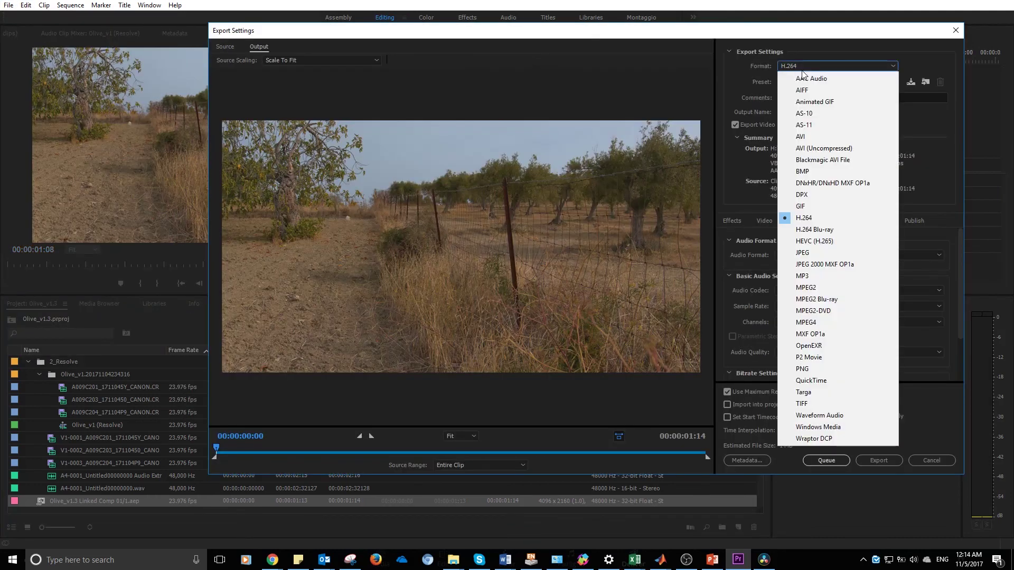
{"action": "left_click", "coordinate": [826, 186]}
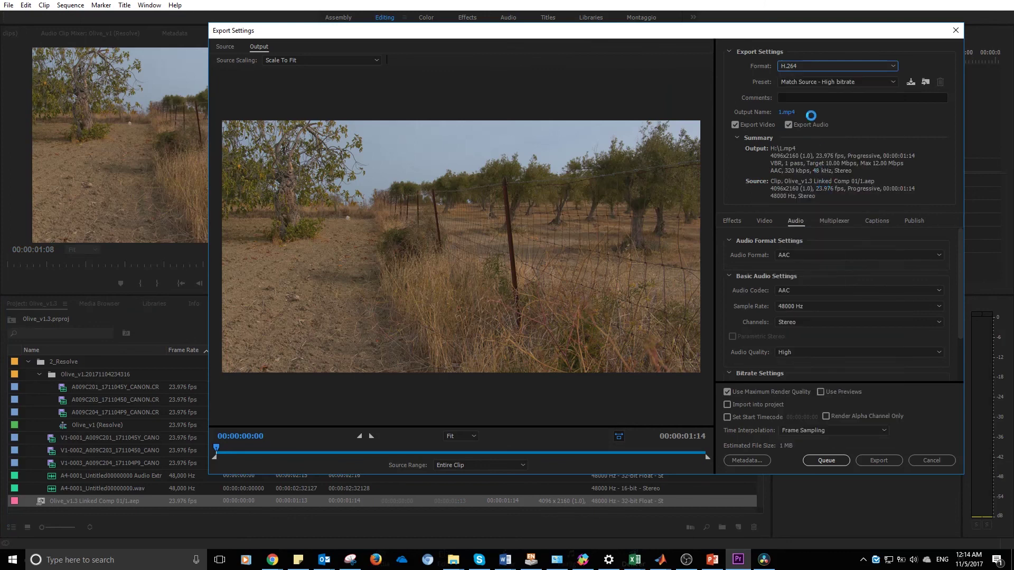
{"action": "left_click", "coordinate": [823, 82]}
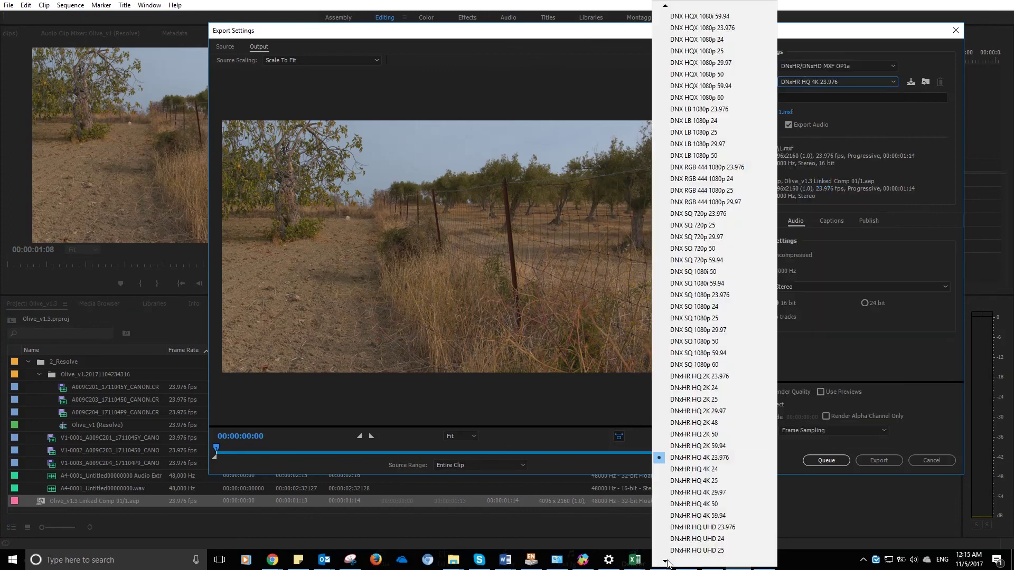
{"action": "left_click", "coordinate": [717, 459]}
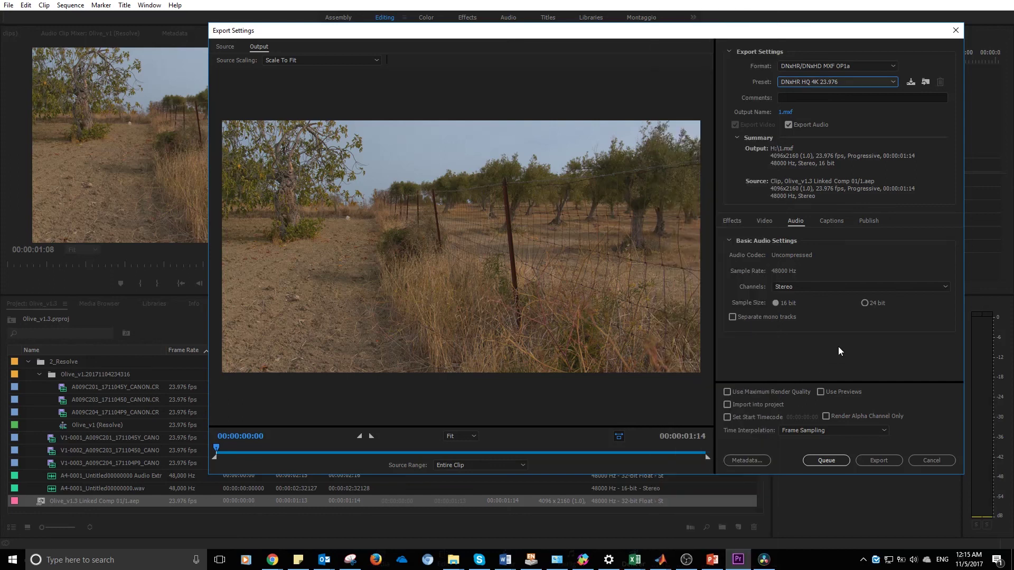
Step: Set the export's video codec resolution to DNxHR HQX 10-bit and enable rendering at maximum depth
{"action": "left_click", "coordinate": [761, 221]}
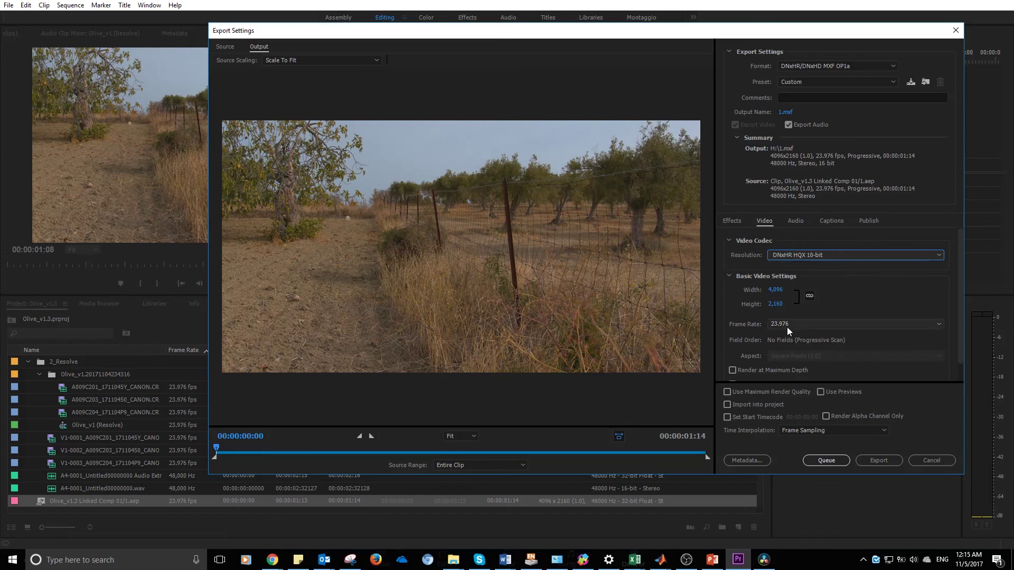
{"action": "left_click_drag", "start_coordinate": [960, 322], "coordinate": [960, 341]}
{"action": "left_click", "coordinate": [751, 352]}
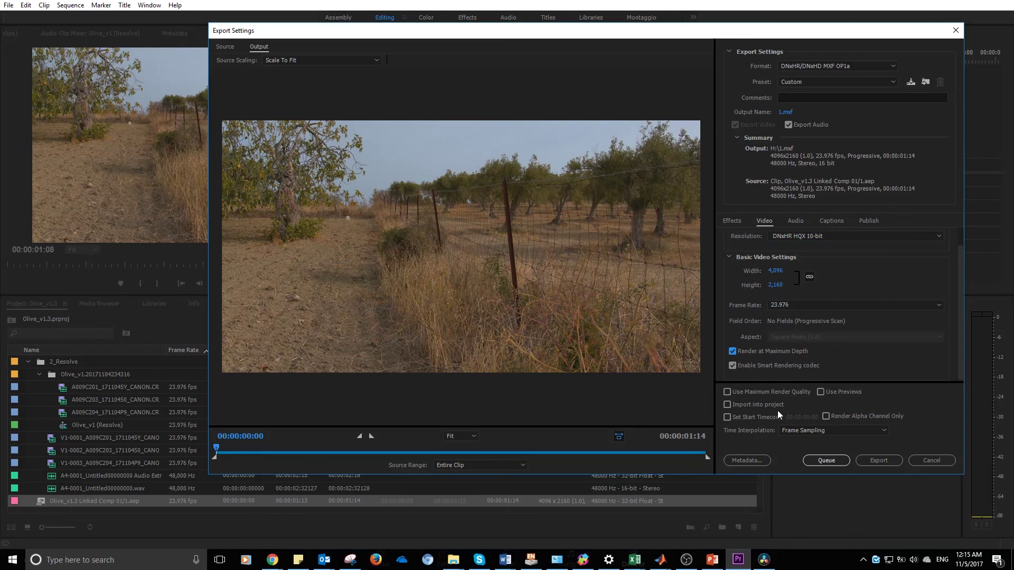